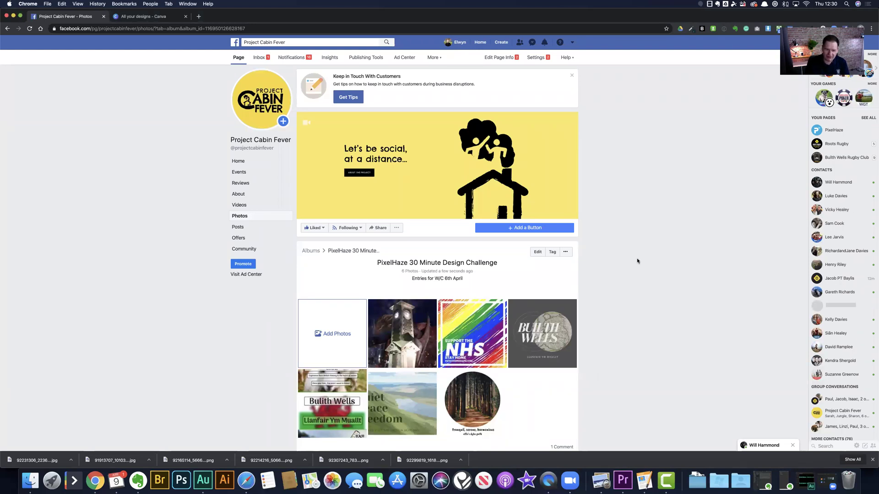
Step: Browse the six entries in the PixelHaze 30 Minute Design Challenge album one by one, examining each design full size
scroll(637, 261, down, 3)
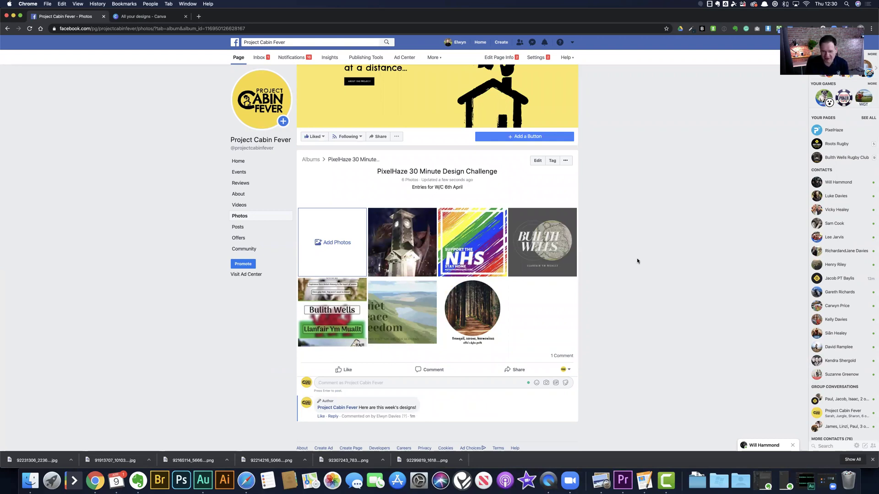
click(409, 246)
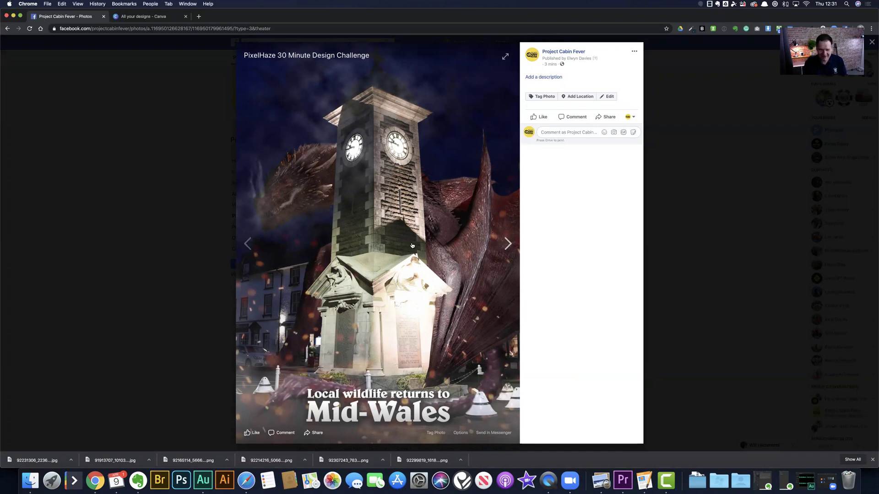
click(508, 244)
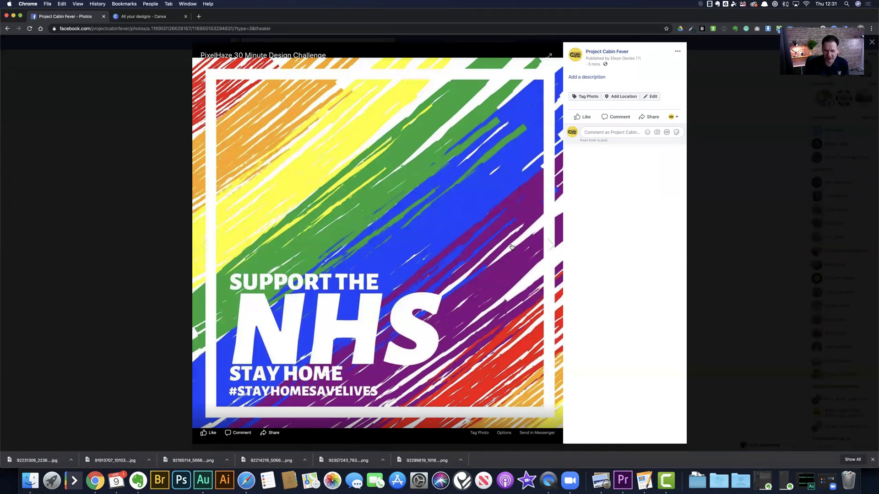
click(551, 244)
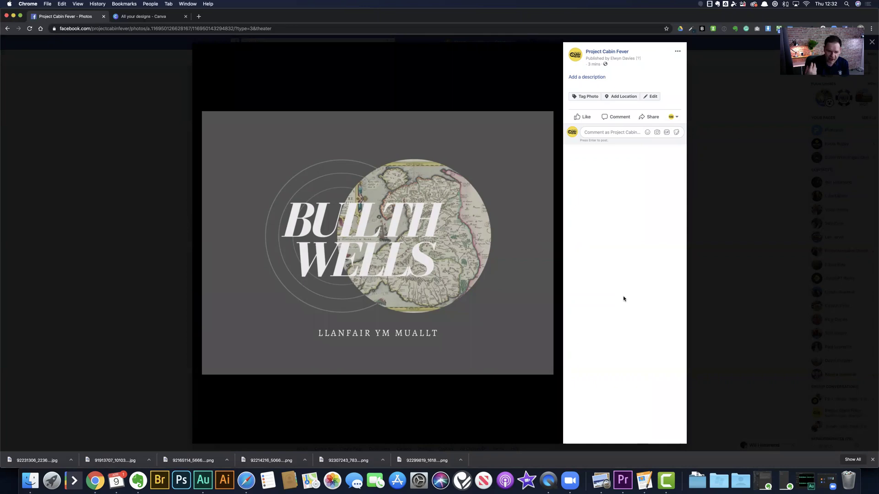
mouse_move(551, 243)
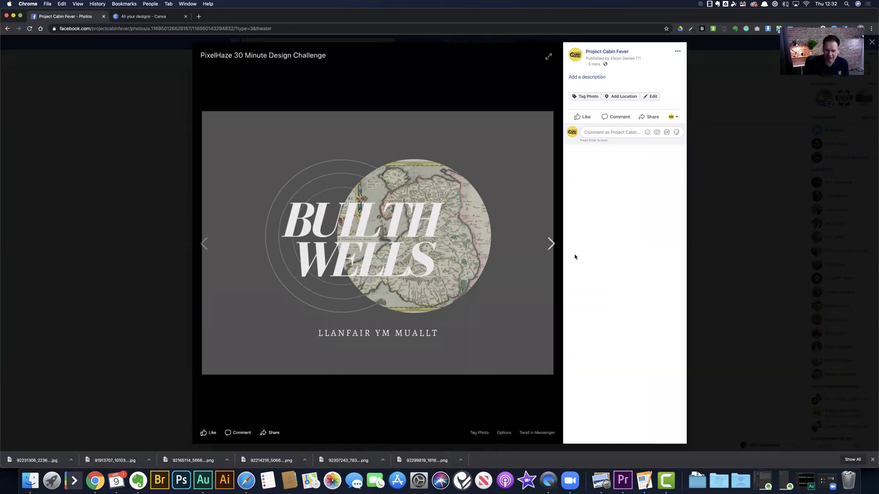
click(551, 243)
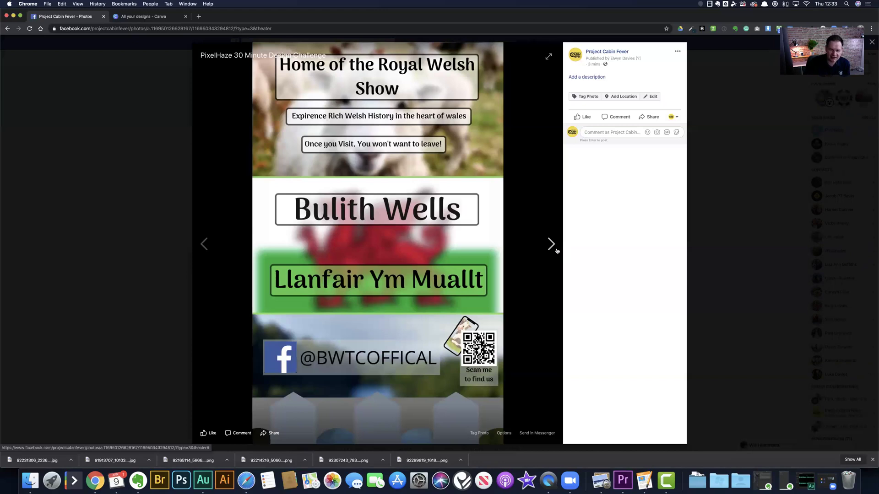
click(552, 243)
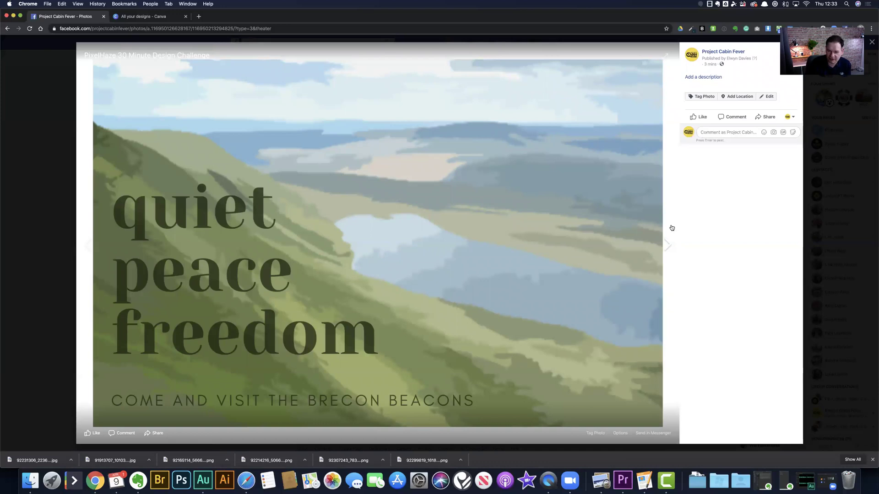
click(668, 245)
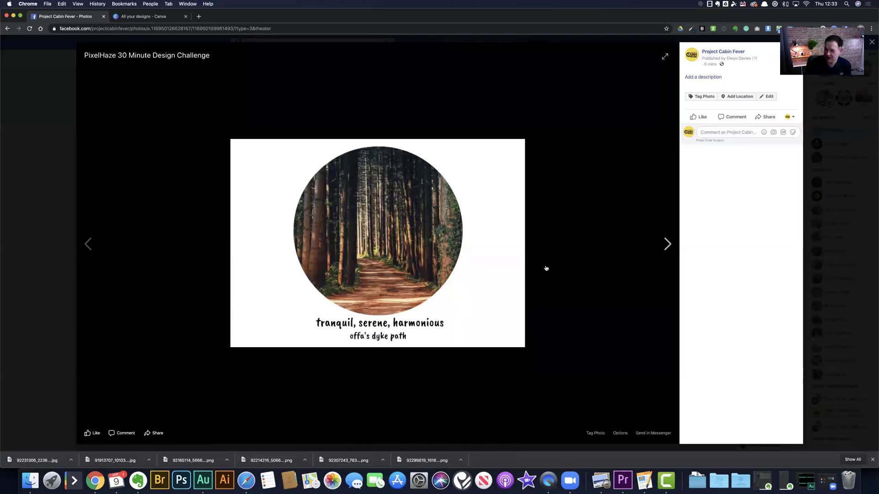
Step: Switch to Canva and create a new blank A4 Document design
click(138, 17)
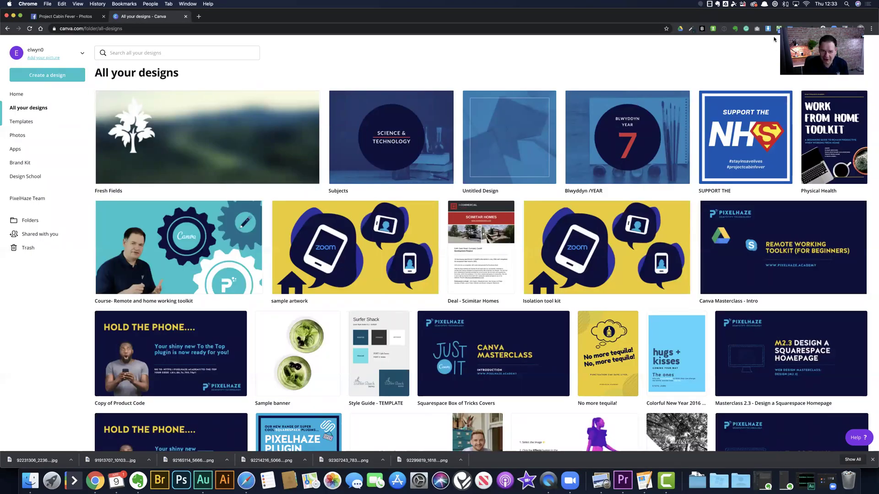
drag(829, 40, 830, 111)
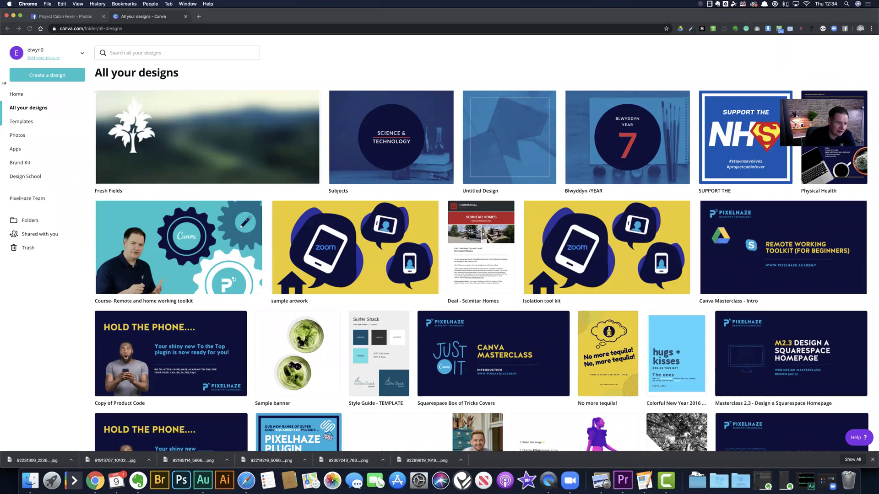
click(78, 92)
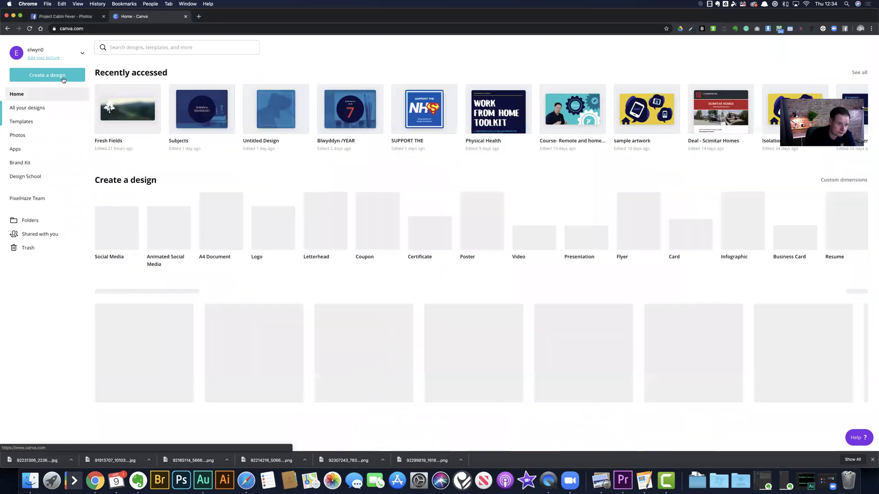
click(63, 80)
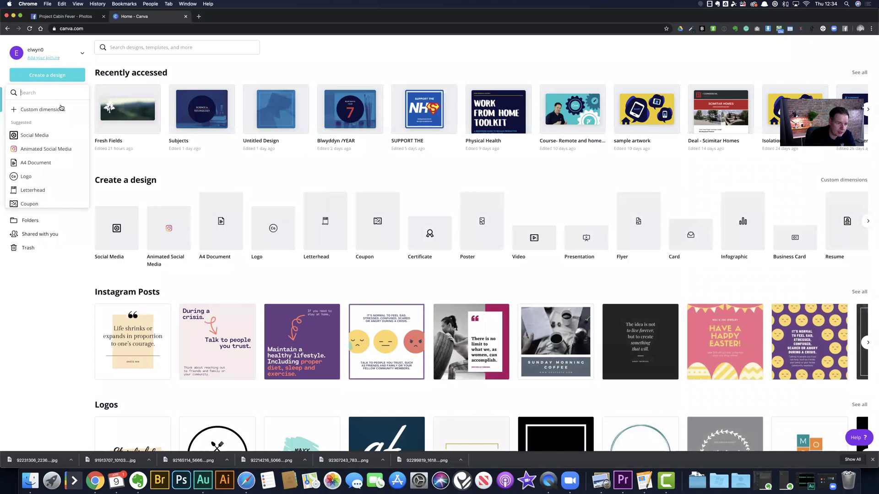
click(46, 166)
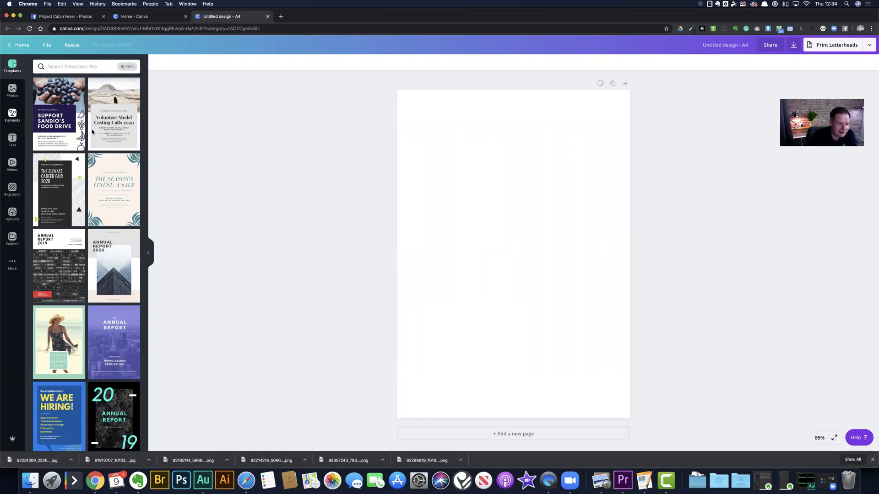
Step: Add the recently used black keyhole graphic to the page, enlarge it to about 27.6 × 27.6, and centre it horizontally
click(17, 118)
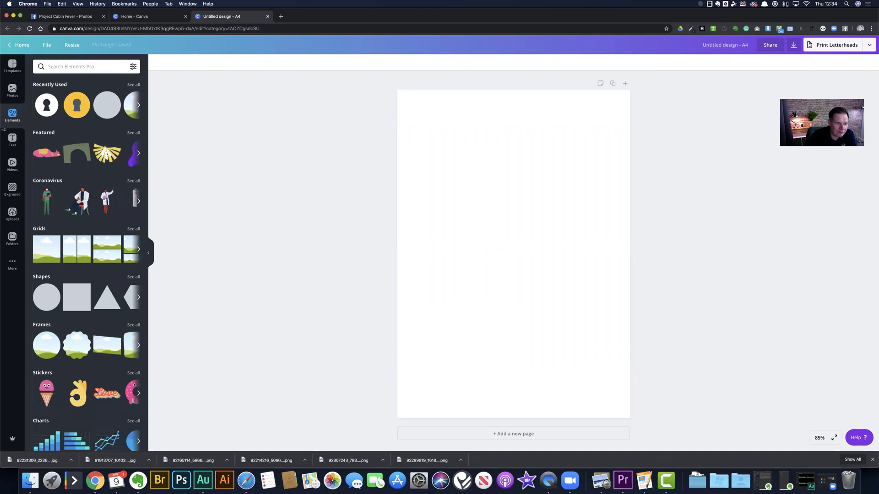
click(52, 108)
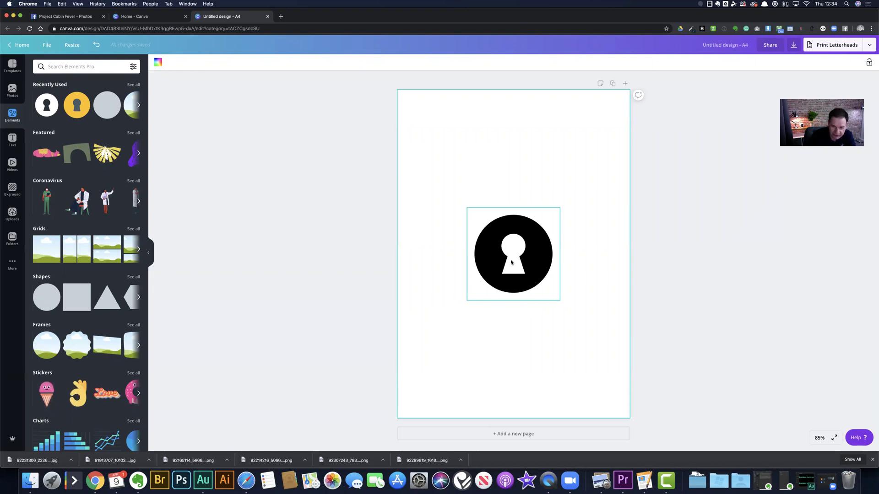
click(522, 282)
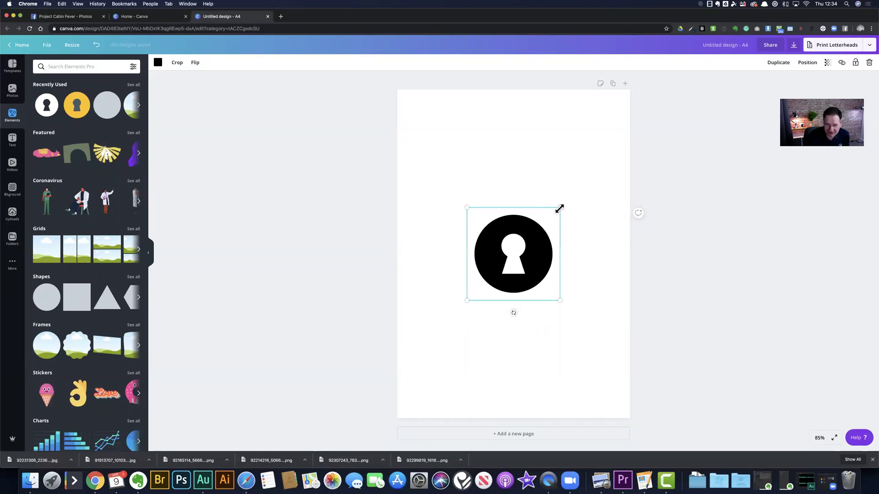
drag(559, 209, 679, 137)
drag(466, 300, 314, 380)
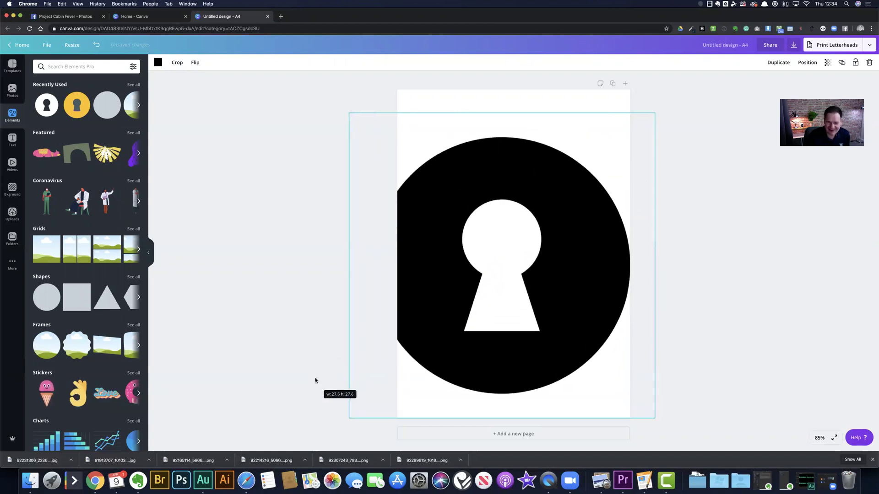
drag(559, 308, 561, 309)
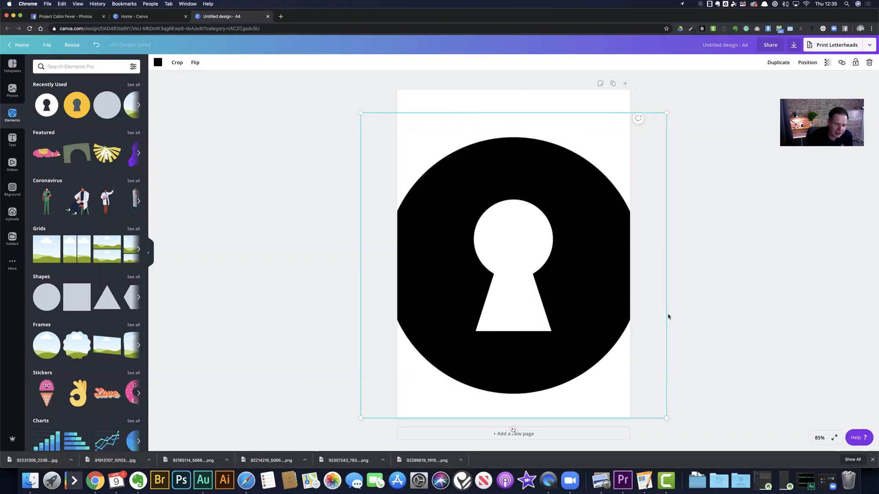
click(298, 247)
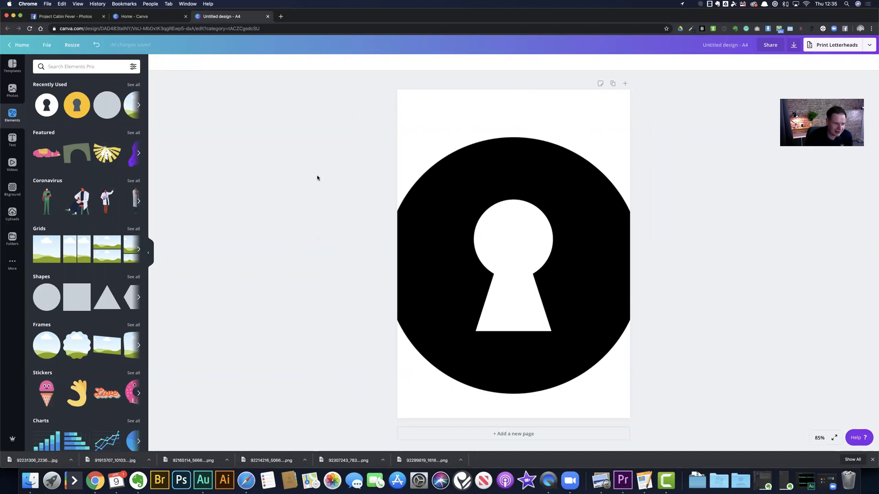
Step: Enlarge the keyhole graphic further, keeping it centred, until its dark circle covers the page except for small areas at the corners
click(501, 177)
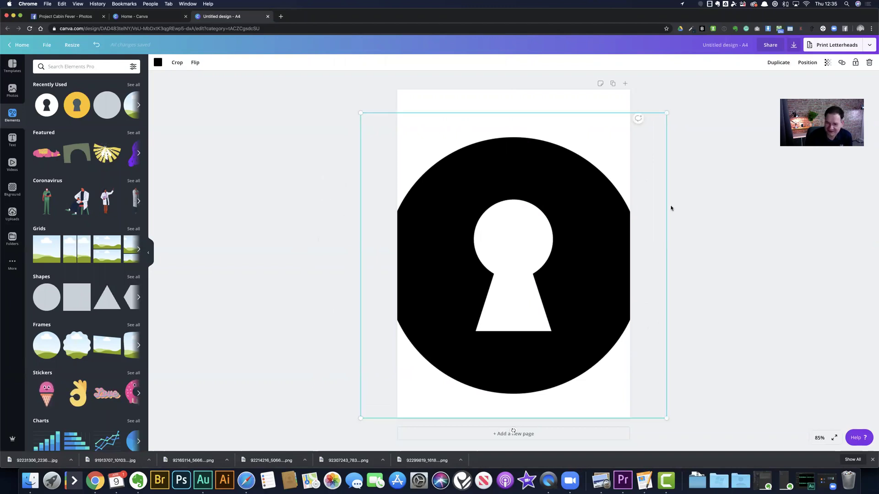
drag(520, 172, 524, 173)
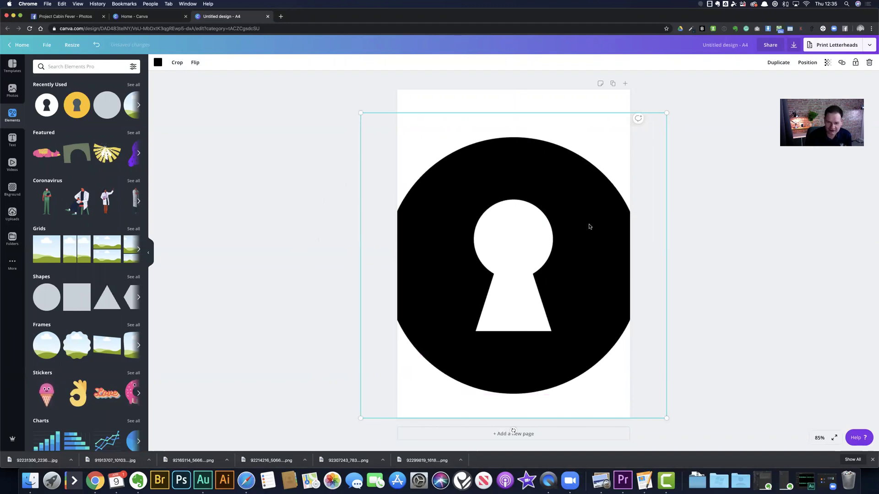
drag(665, 112, 763, 76)
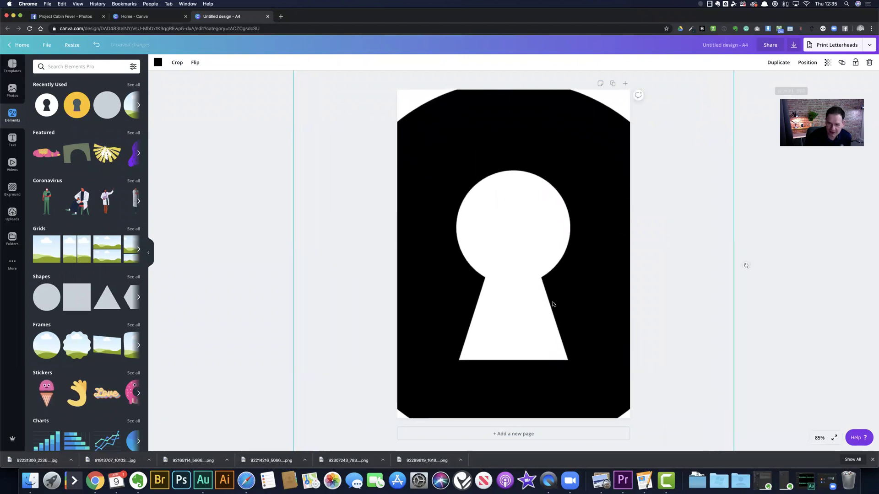
click(763, 219)
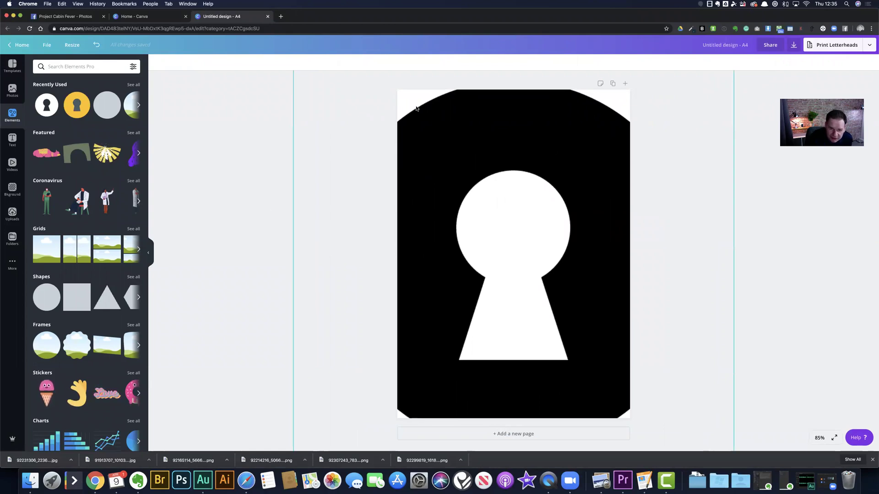
Step: Recolour the keyhole graphic with the dark navy from the primary brand palette
click(549, 277)
drag(554, 282, 554, 281)
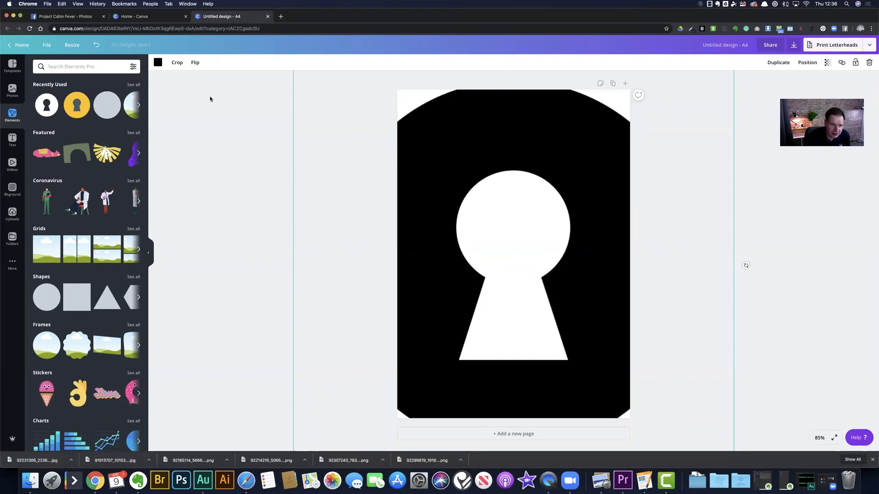
click(158, 62)
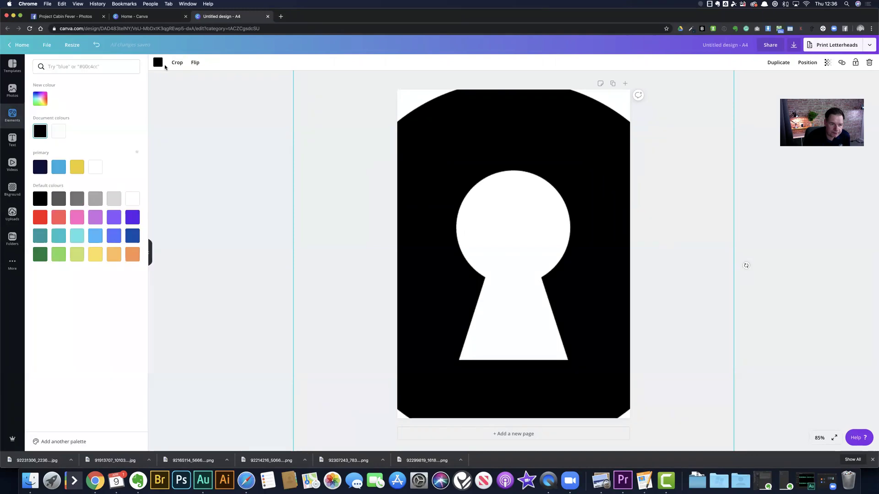
scroll(206, 161, down, 1)
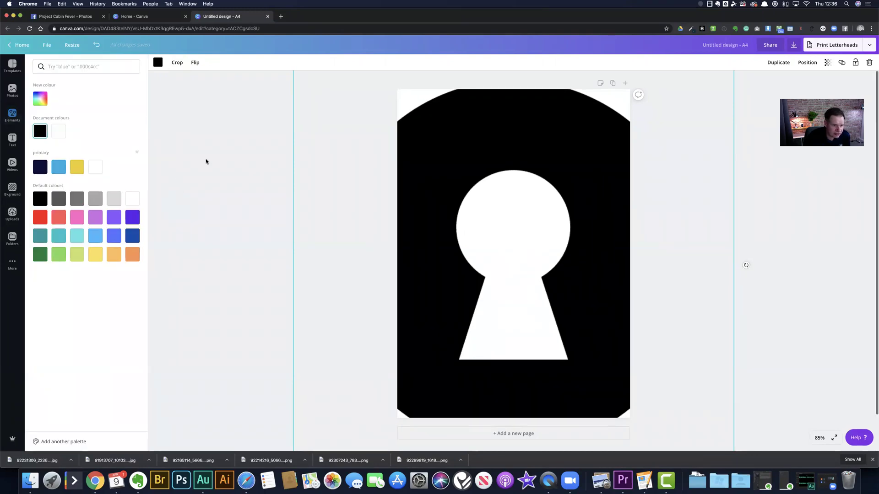
click(40, 166)
click(212, 153)
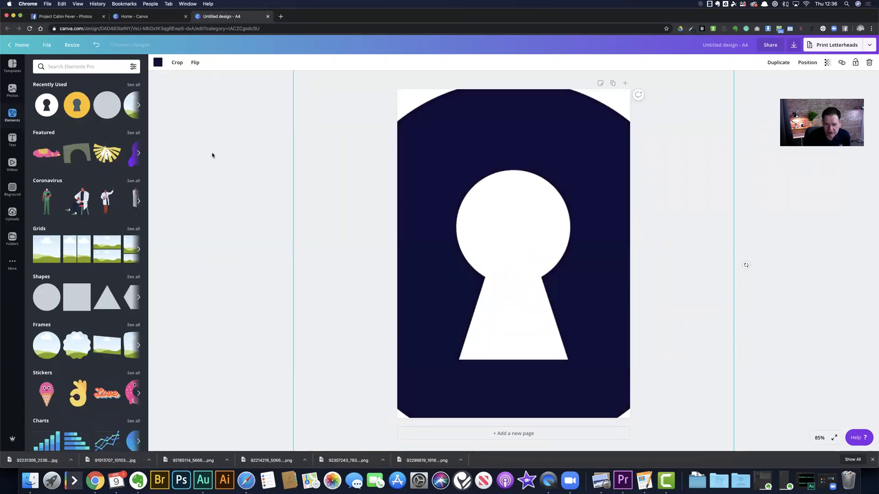
click(738, 220)
Step: Zoom out to 50% and add a square shape, reshaping it into a band slightly wider than the page across its top edge
click(820, 438)
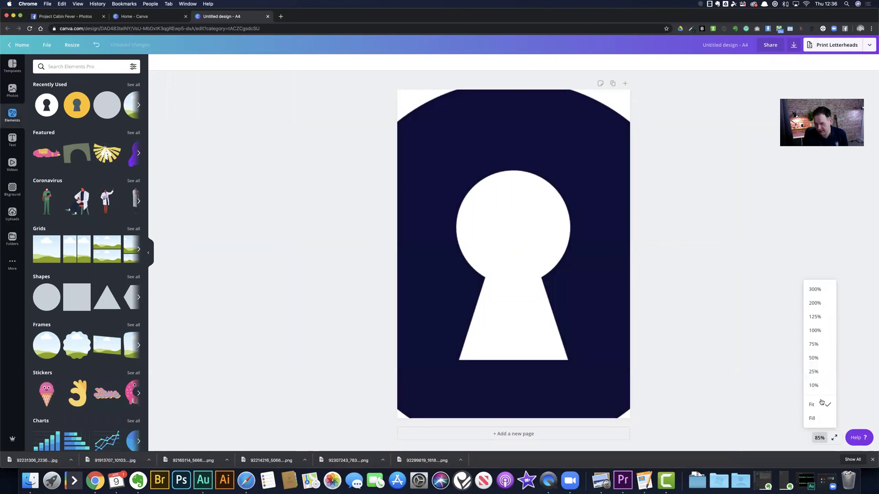
click(819, 358)
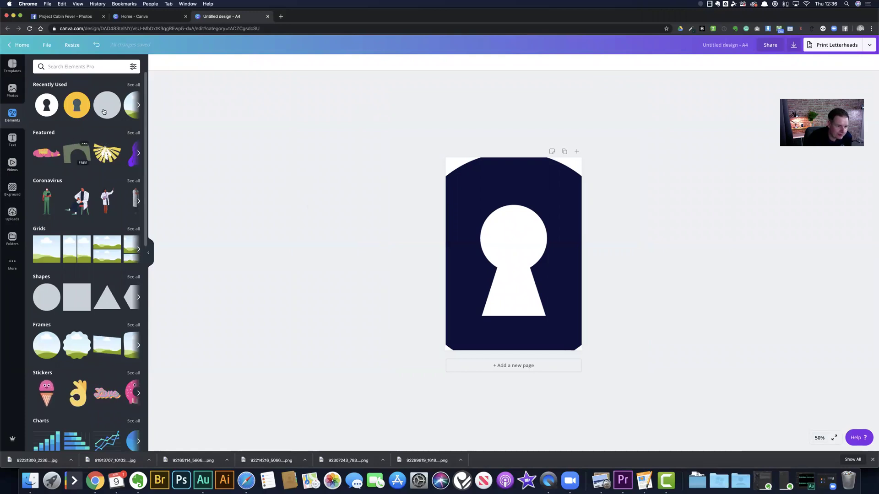
click(134, 85)
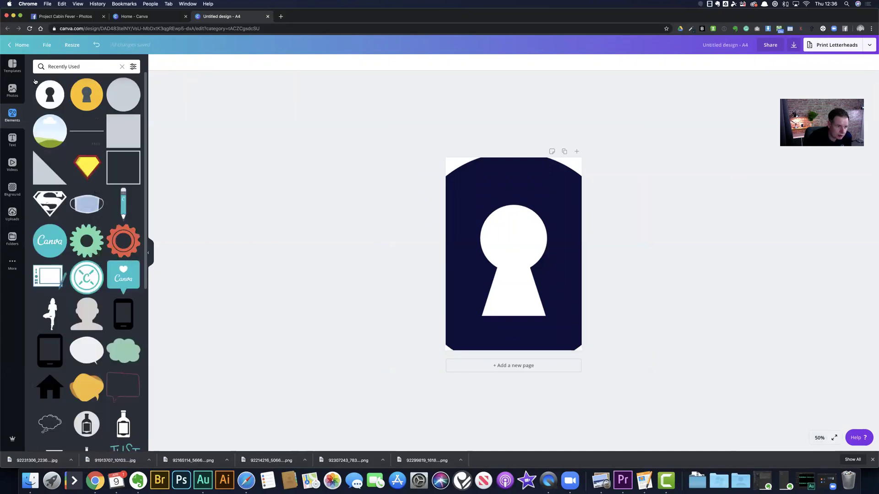
click(13, 114)
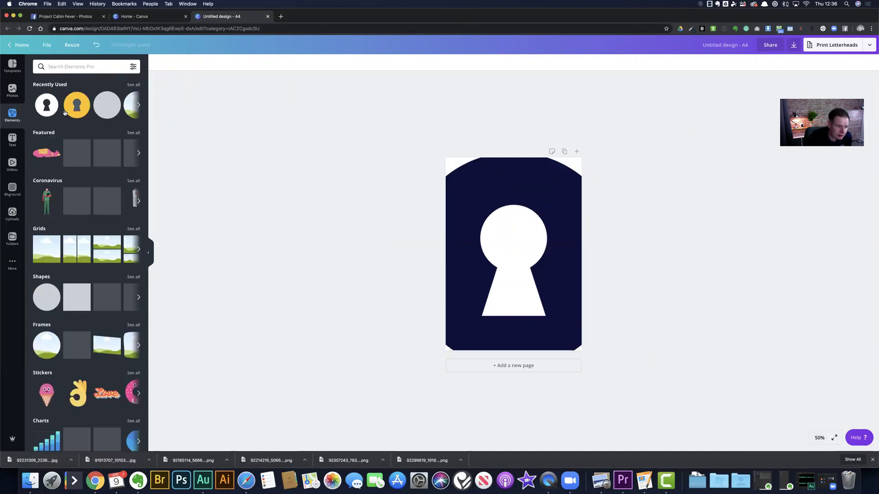
drag(73, 297, 459, 165)
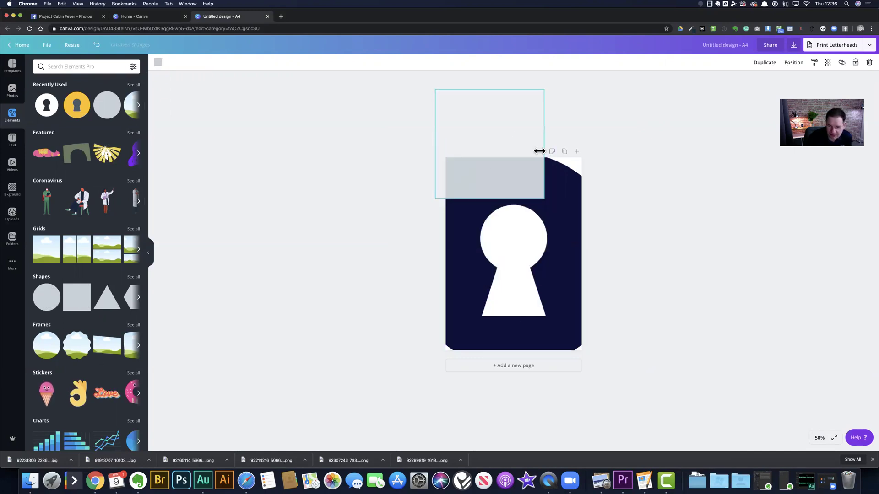
drag(546, 143, 598, 143)
drag(510, 87, 519, 155)
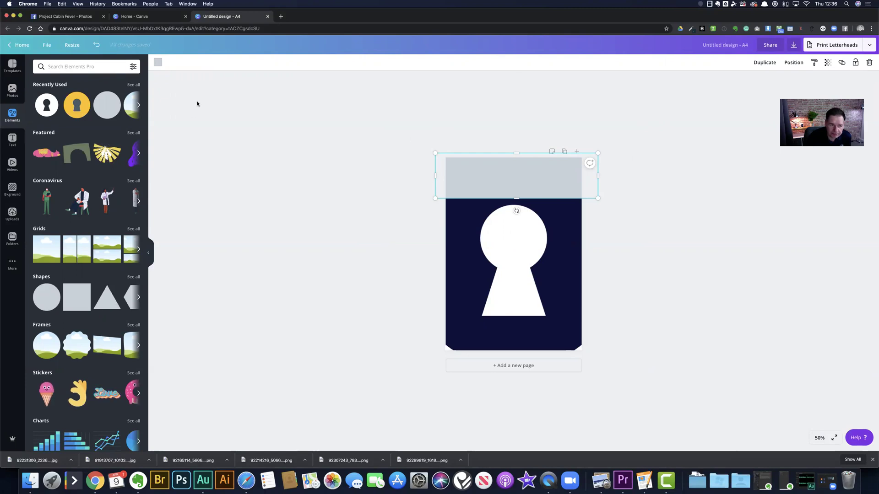
Step: Fill the band across the page's top with the document's dark navy to match the keyhole graphic
click(158, 62)
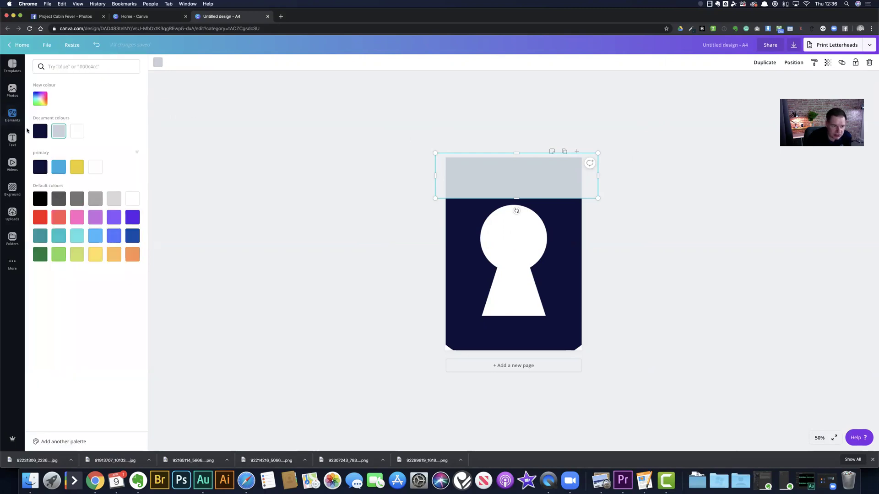
click(40, 131)
key(Escape)
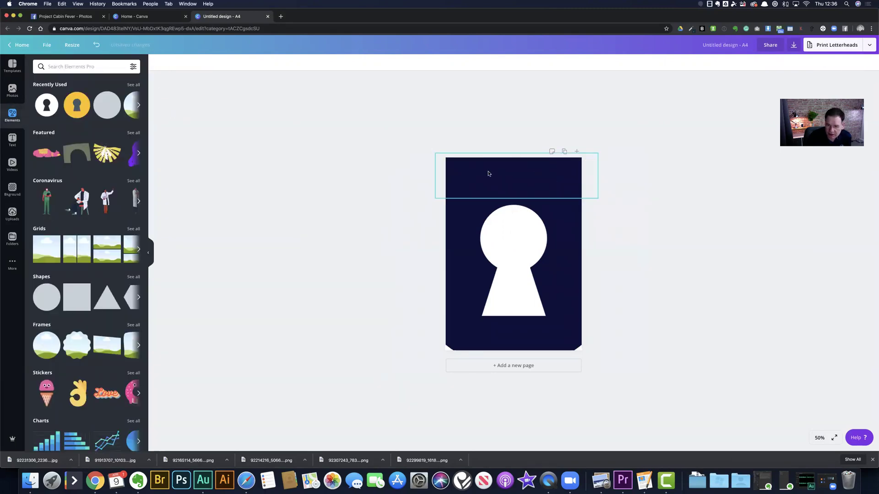
Step: Duplicate the navy band and place the copy across the page's bottom edge to cover the white corners
click(765, 62)
drag(515, 175, 514, 357)
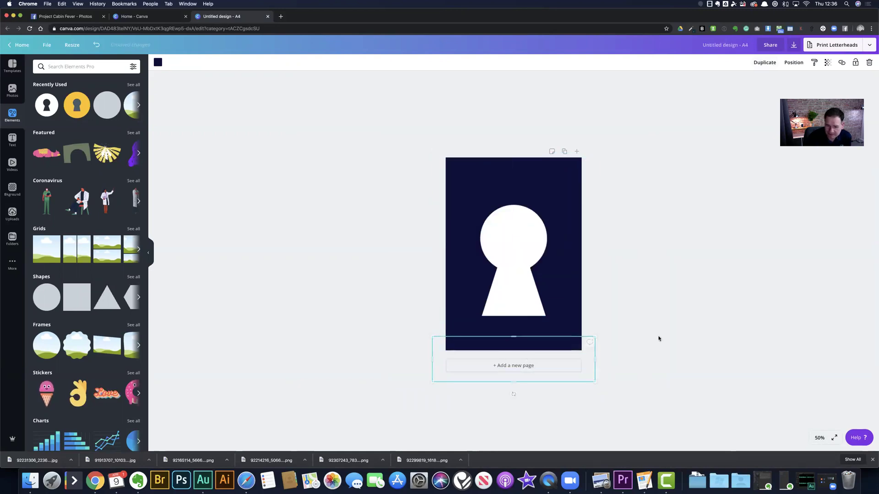
click(604, 257)
Step: Move the keyhole graphic slightly up the page, keeping it horizontally centred
click(543, 247)
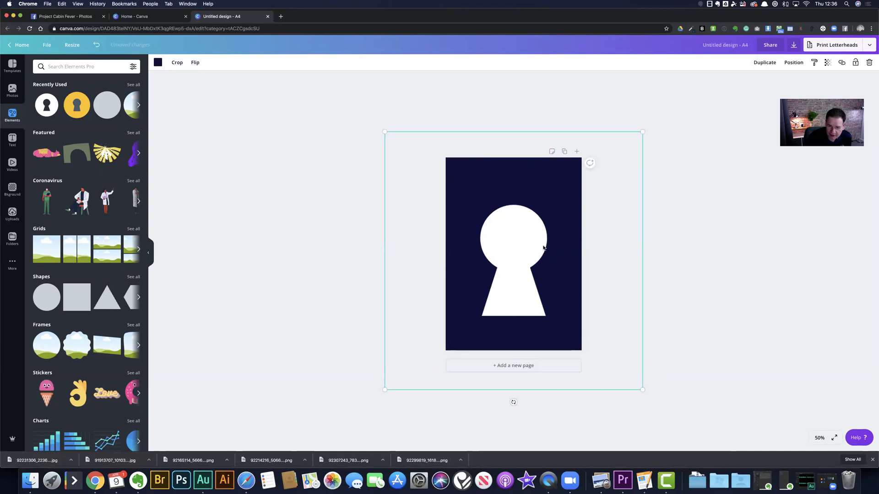
drag(534, 255, 537, 257)
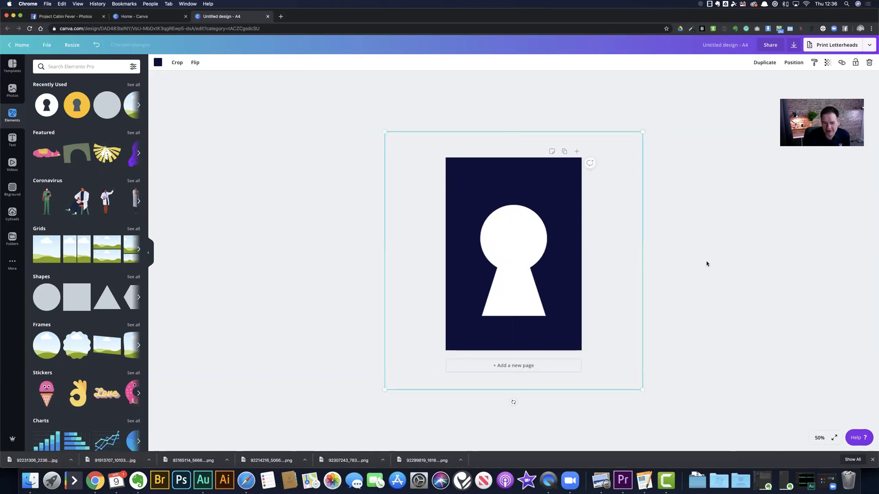
drag(513, 249, 513, 245)
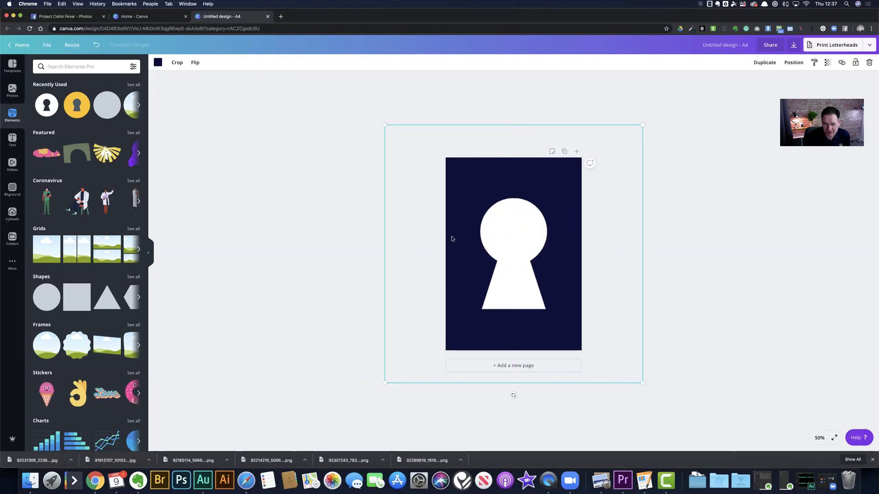
click(685, 261)
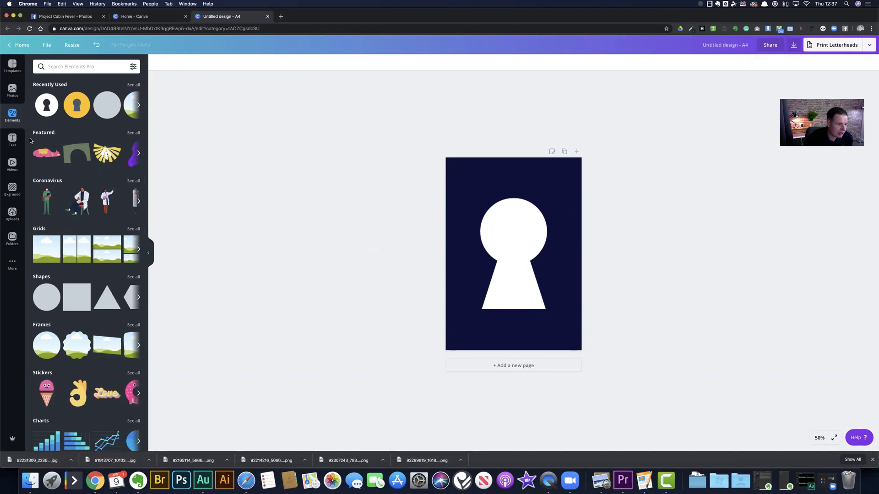
Step: Search the photo library for "elan valley" and add the portrait photo of the domed tower, centred over the keyhole
click(17, 98)
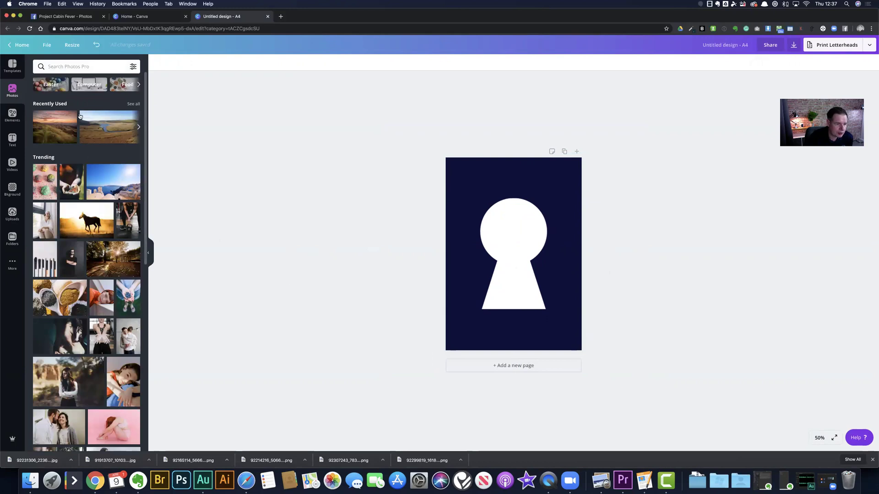
click(59, 66)
text(elan valley)
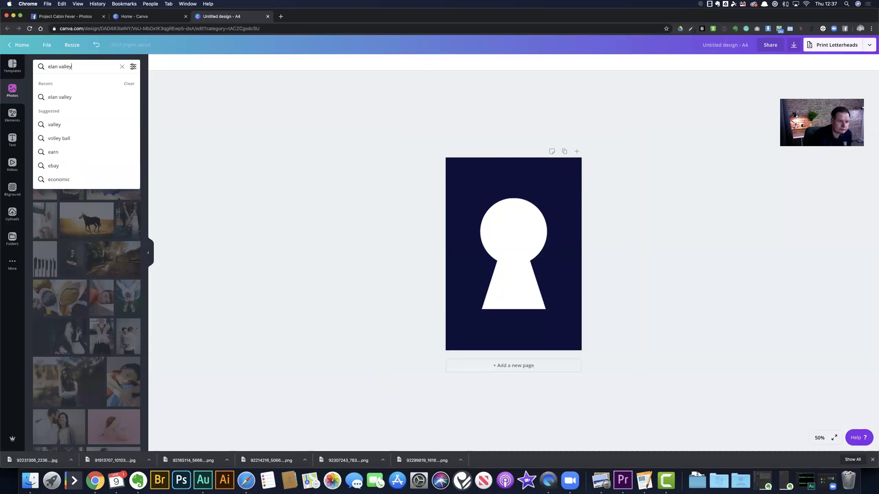
key(Return)
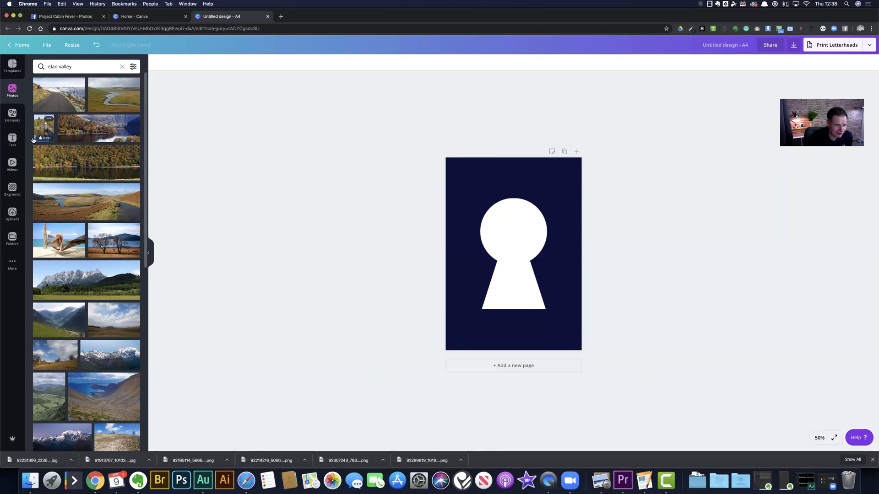
click(49, 131)
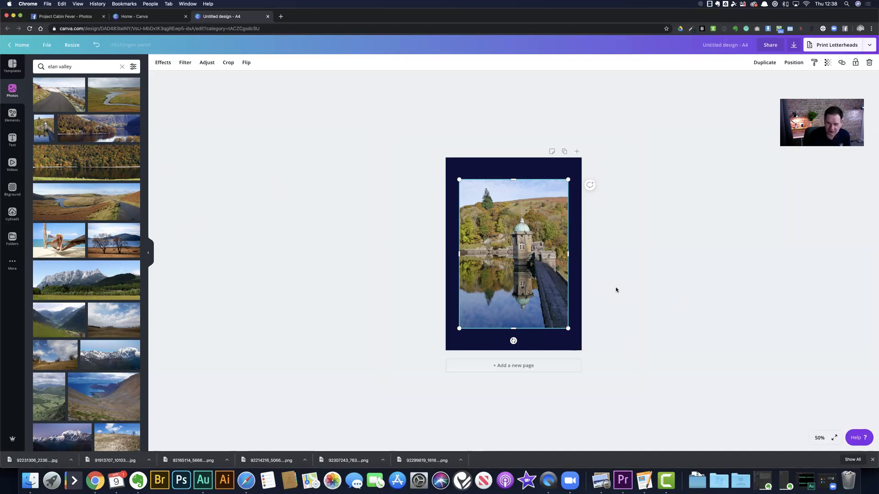
mouse_move(548, 265)
mouse_down()
mouse_move(541, 268)
mouse_move(548, 267)
mouse_up()
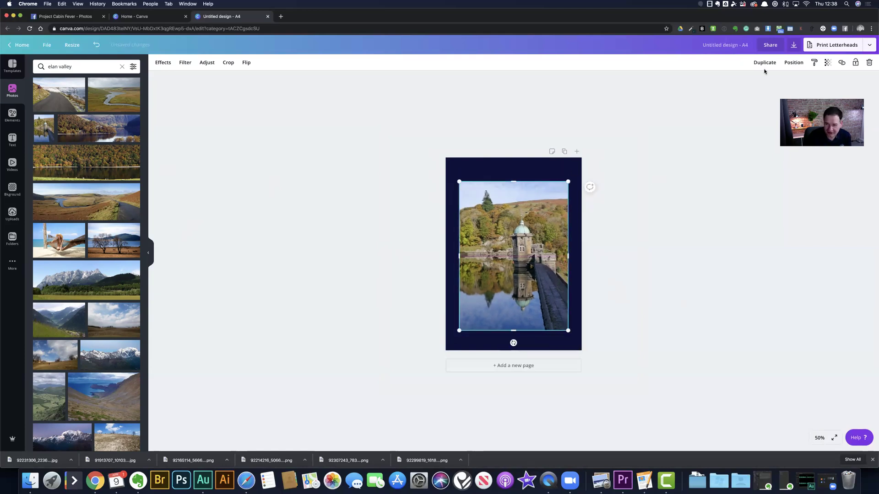
Step: Send the tower photo backwards behind the navy bands and the keyhole graphic so it fills the keyhole opening
click(790, 62)
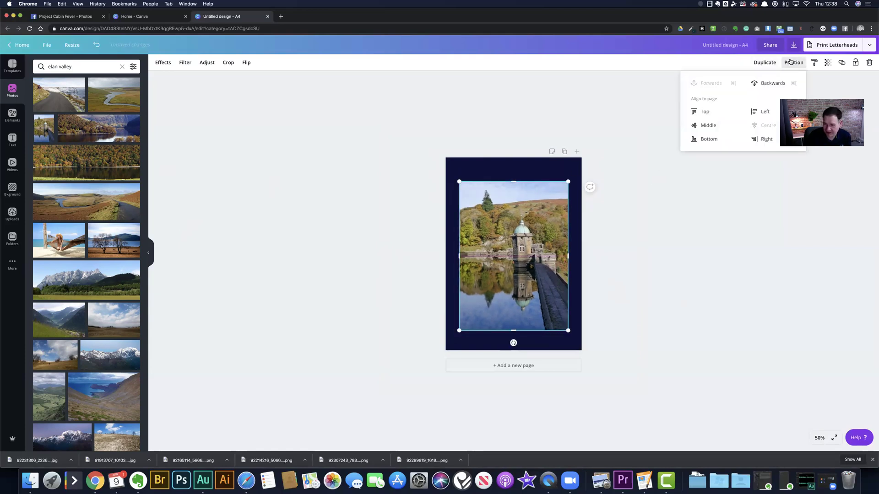
click(772, 83)
click(771, 83)
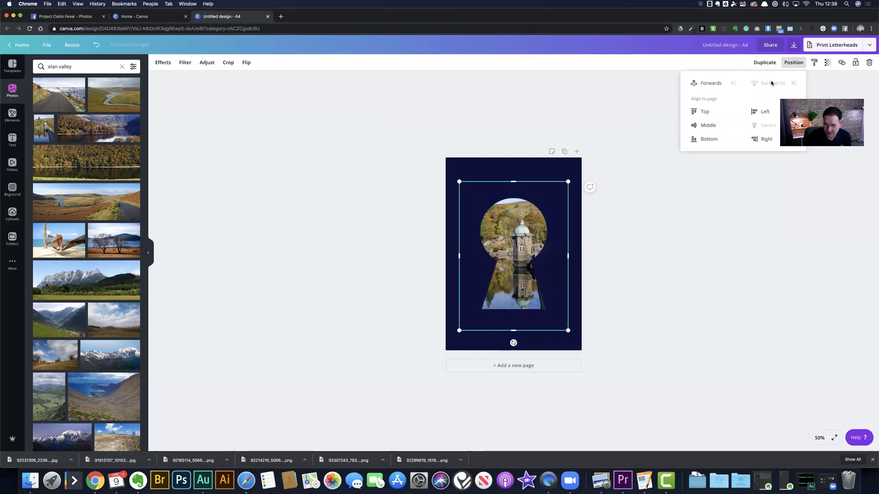
click(578, 297)
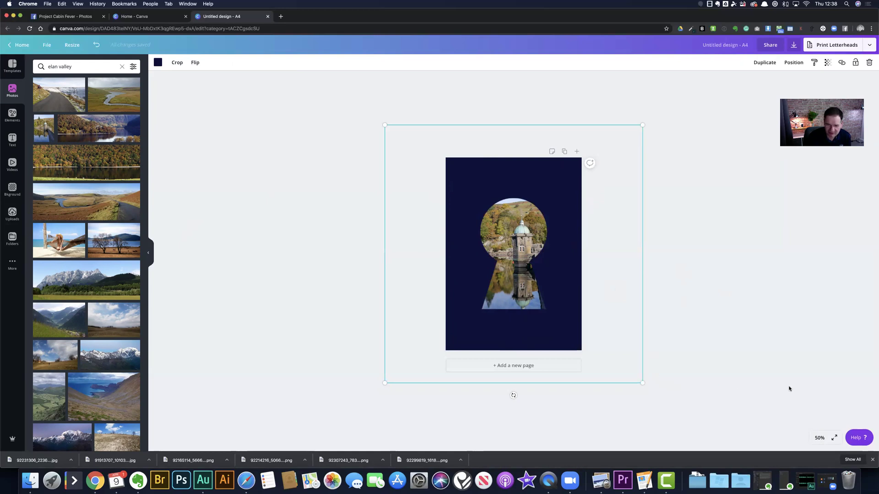
click(776, 339)
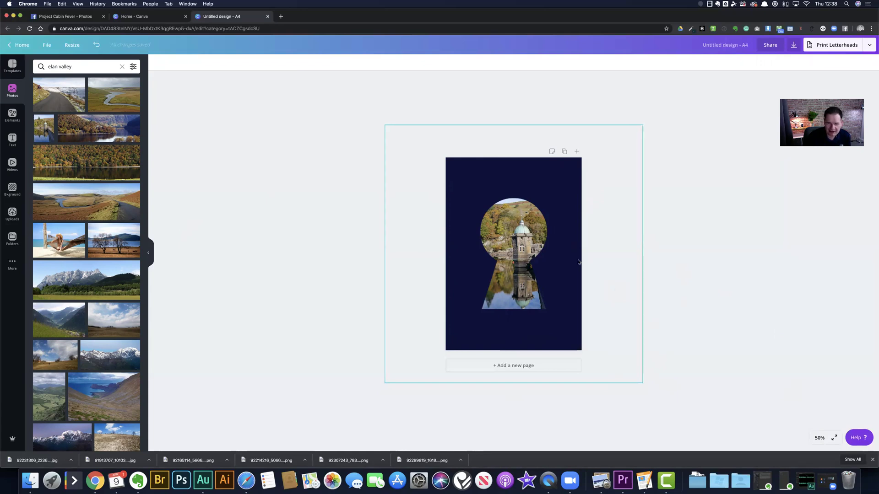
Step: Try to select the tower photo through the keyhole opening
click(475, 225)
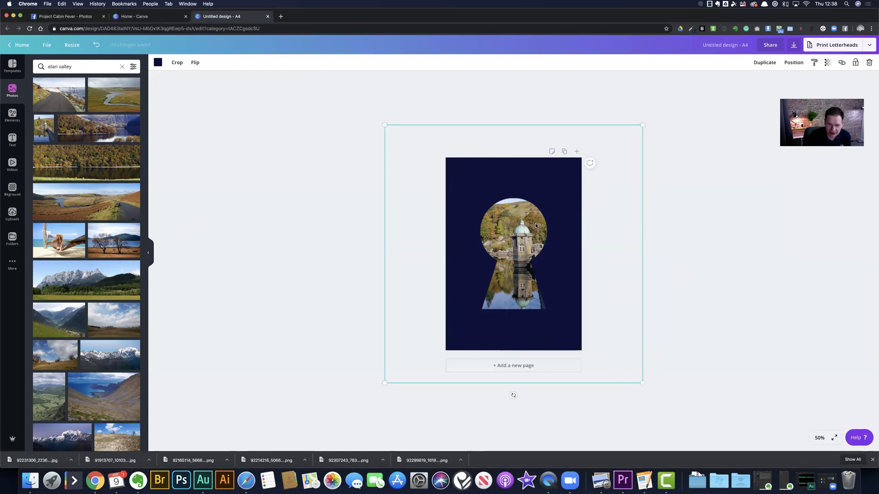
click(689, 187)
click(420, 159)
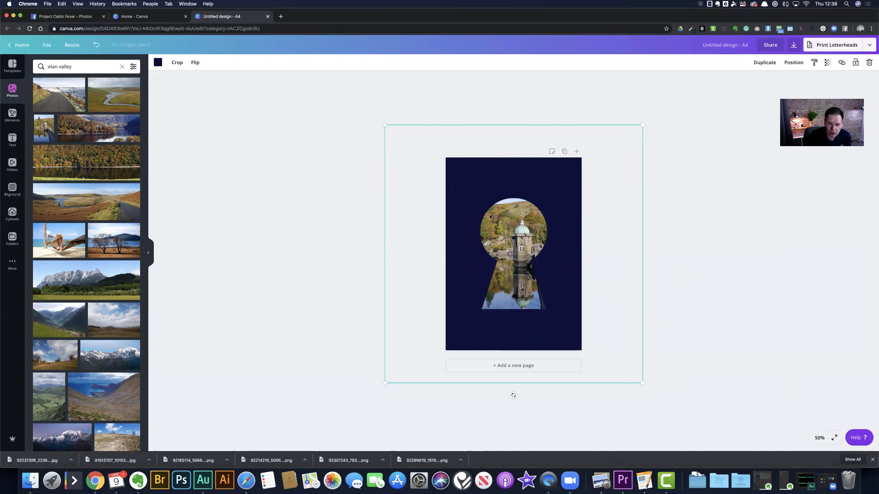
click(702, 132)
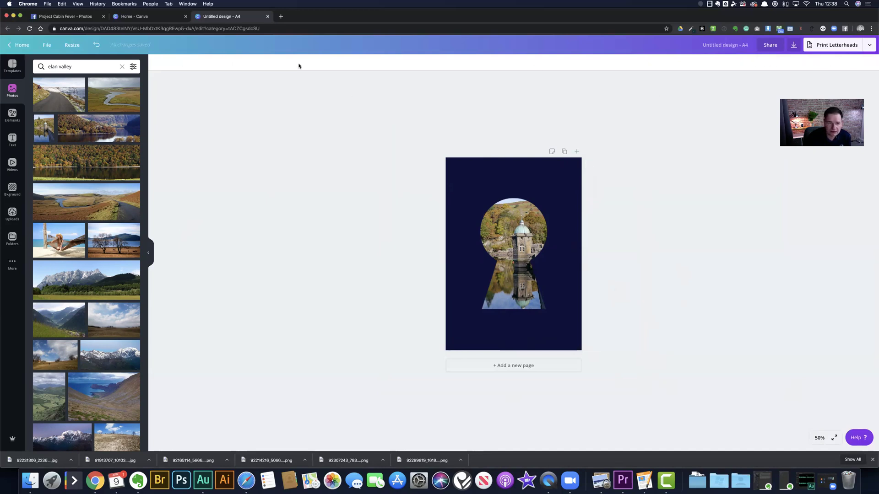
Step: Undo the last send-backwards change and move the tower photo over to the page's left edge
click(96, 44)
click(531, 256)
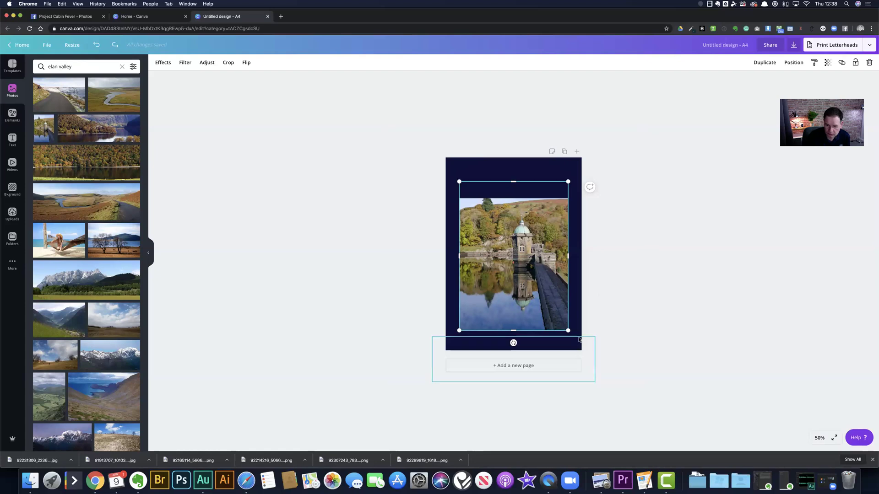
click(668, 298)
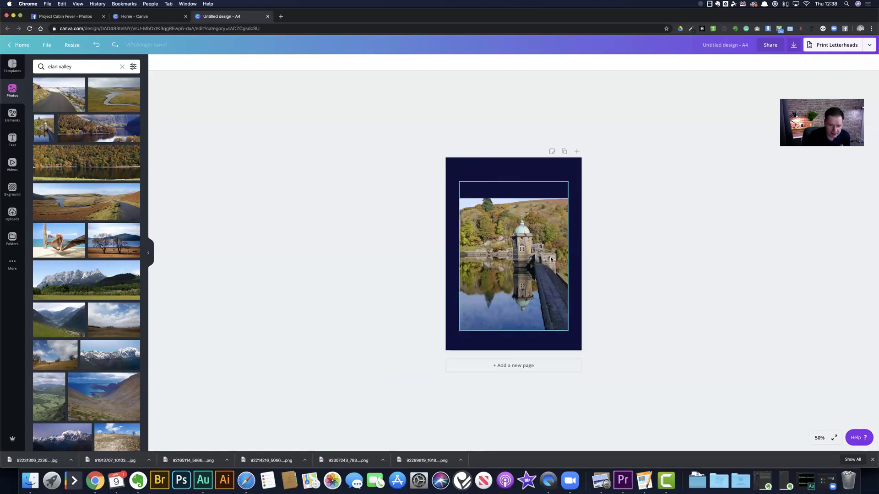
click(551, 259)
mouse_move(557, 257)
mouse_down()
mouse_move(531, 255)
mouse_move(540, 258)
mouse_up()
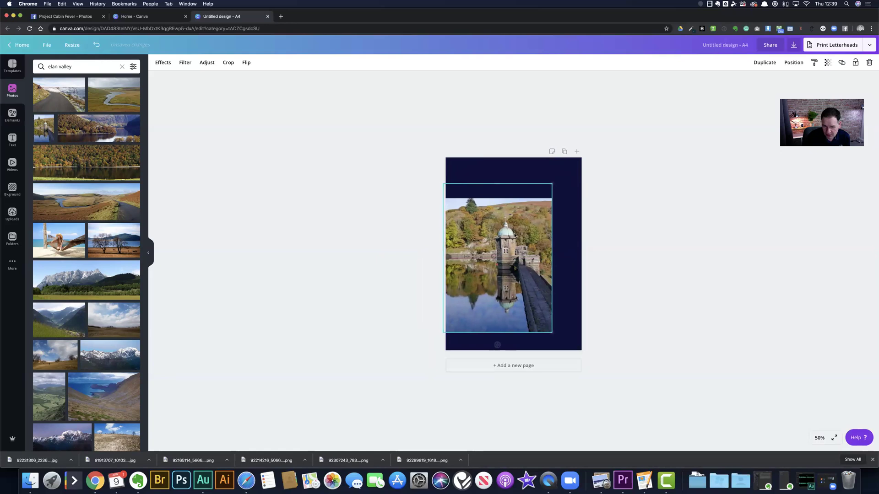
click(703, 270)
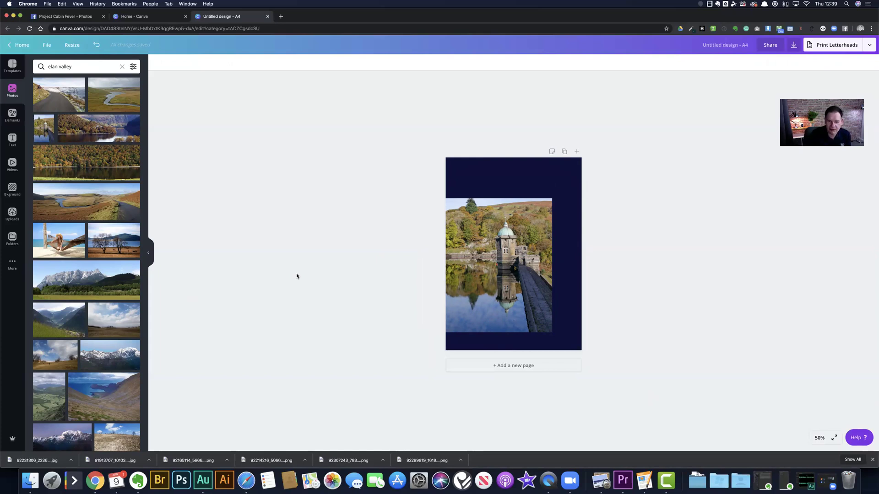
Step: Preview Color Mix effects on the tower photo, including Arctic, Amethyst, Parakeet, Marine and Glow
click(505, 230)
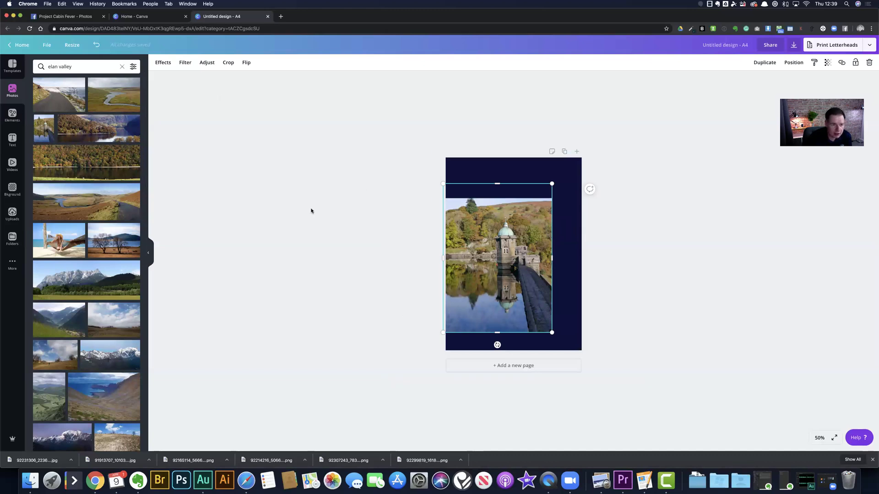
click(163, 63)
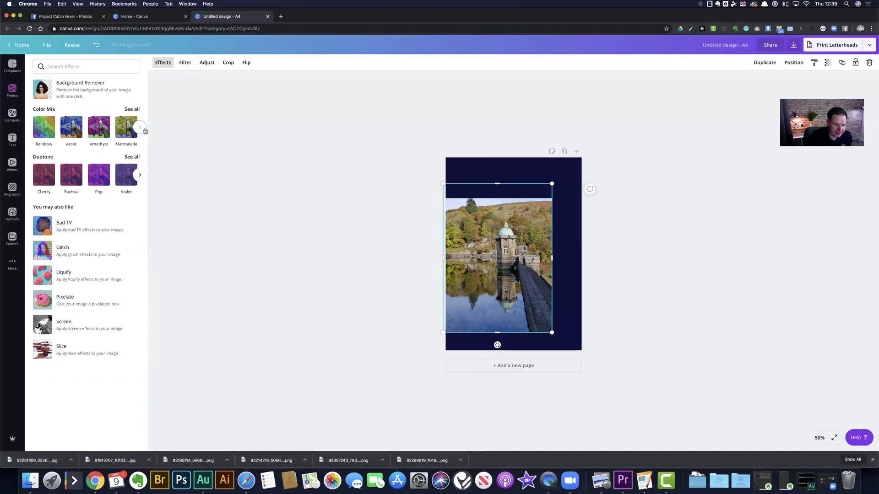
click(72, 126)
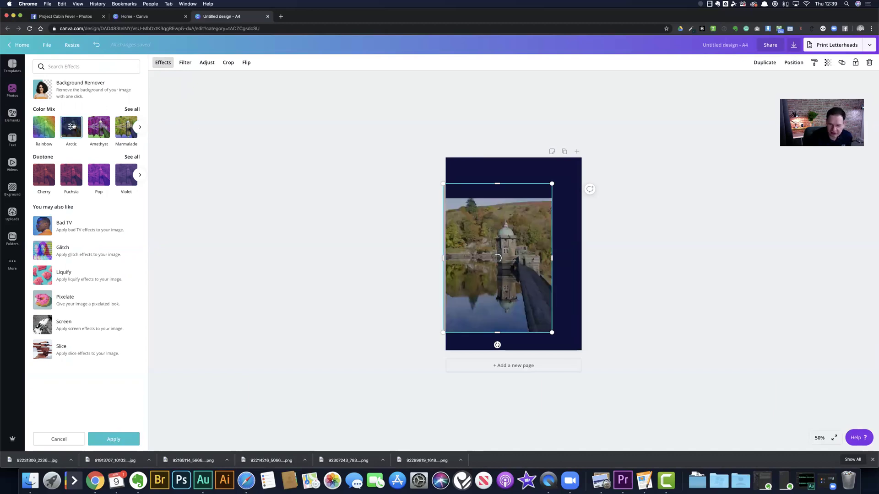
click(97, 127)
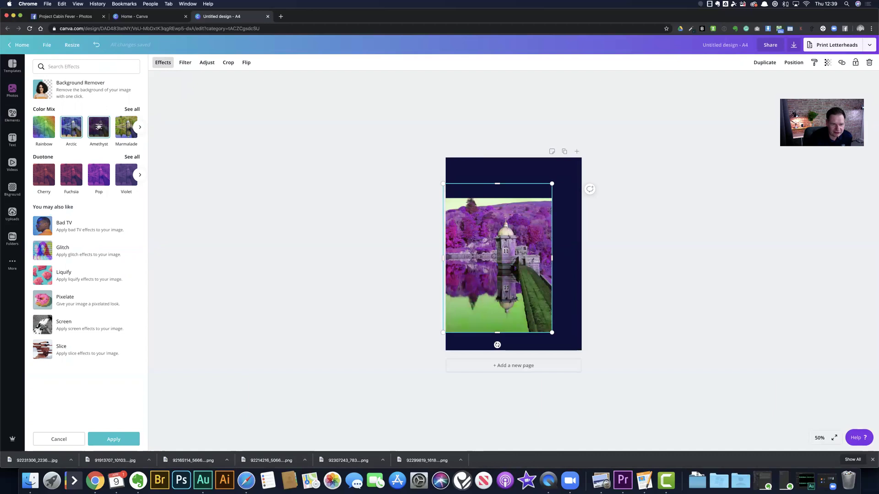
click(124, 127)
click(140, 128)
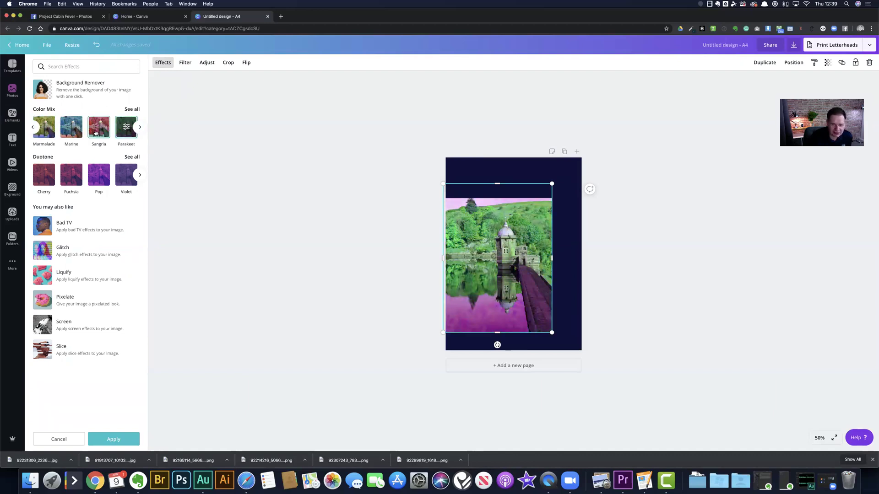
click(90, 133)
click(72, 131)
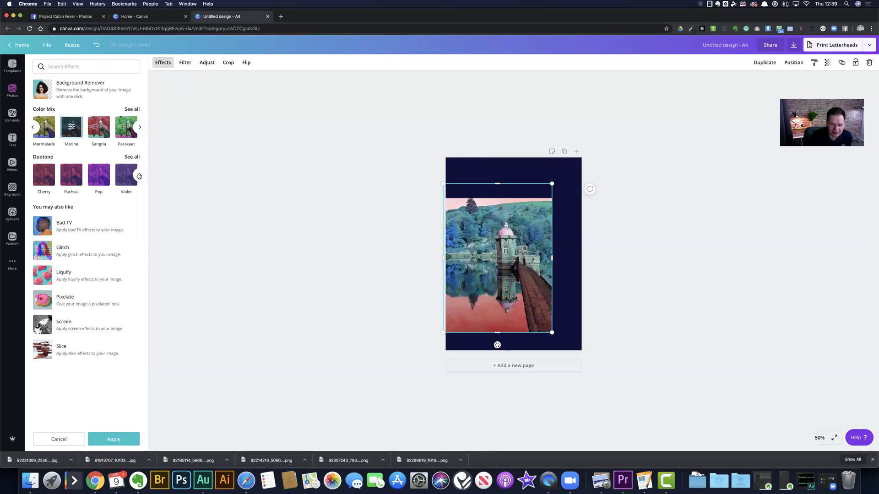
click(140, 127)
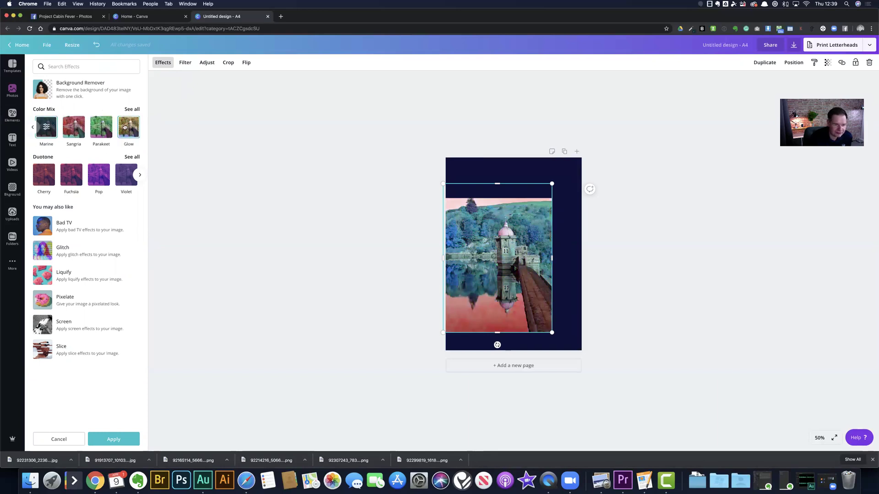
click(125, 128)
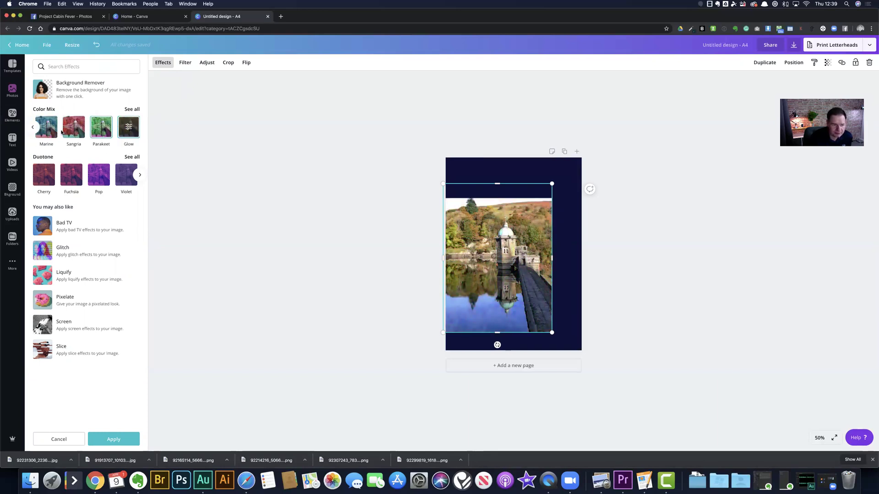
click(32, 128)
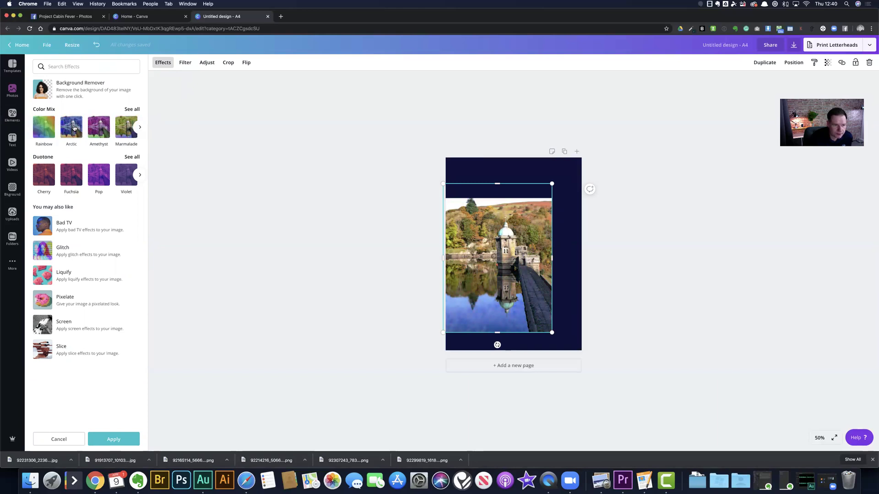
Step: Preview Duotone effects on the tower photo, including Sepia, Myrtle, Dawn and Lavender
click(139, 176)
click(140, 176)
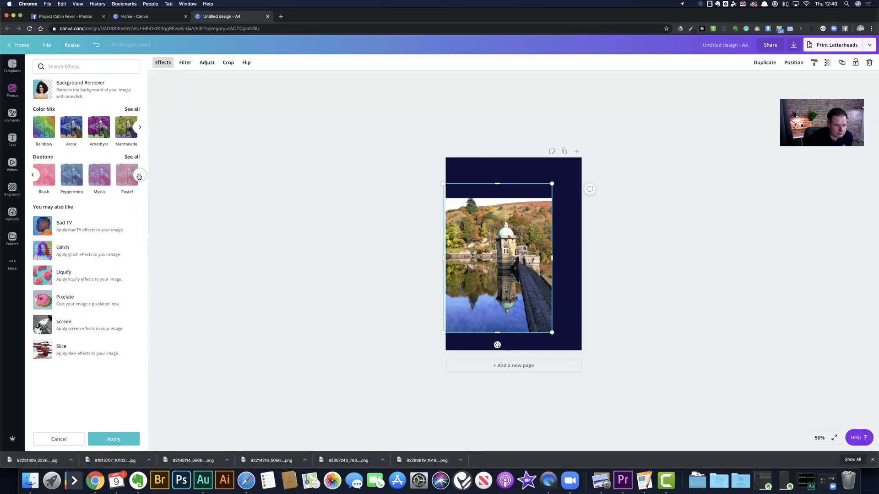
click(139, 176)
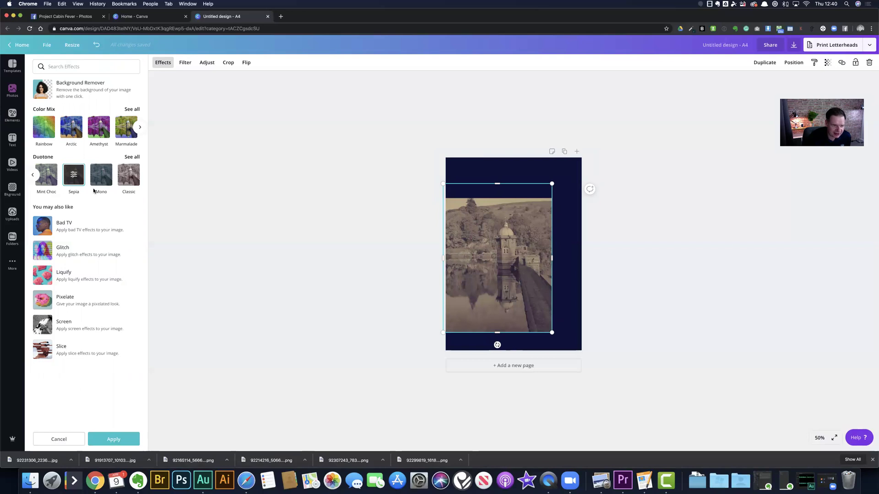
click(33, 174)
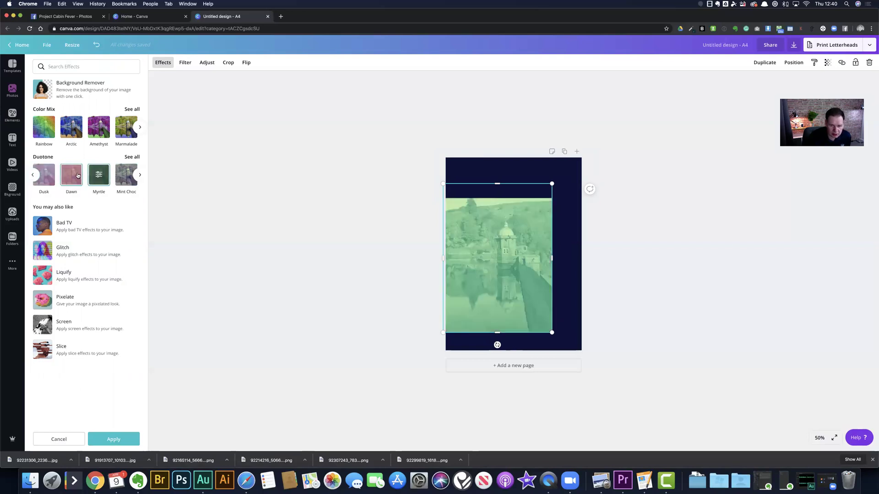
click(69, 177)
click(33, 174)
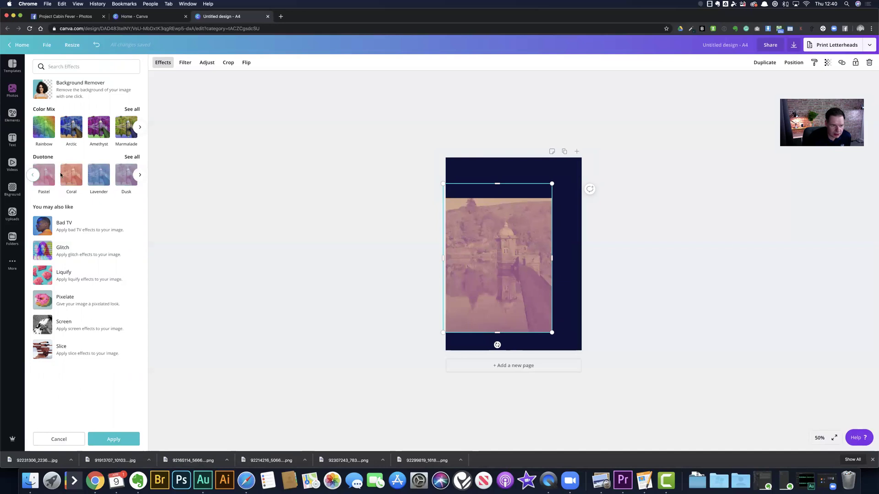
click(99, 175)
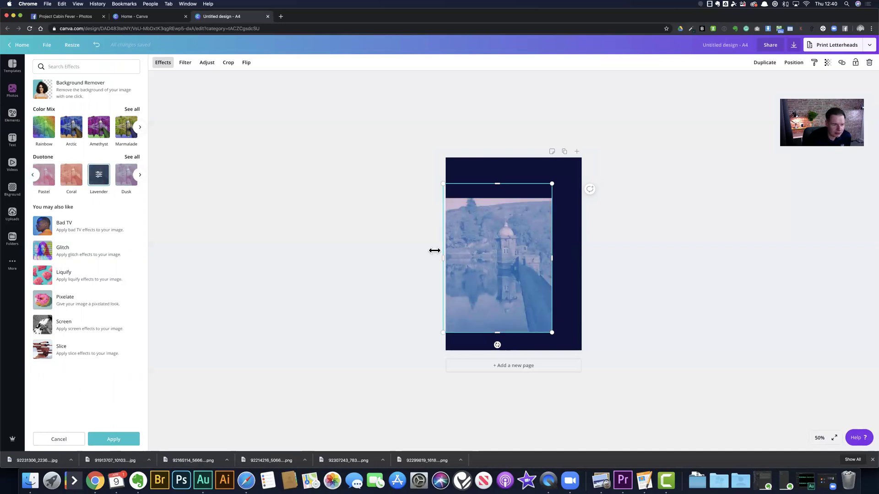
Step: Customise the Lavender duotone on the tower photo with the highlights colour #ffd6eb
click(132, 157)
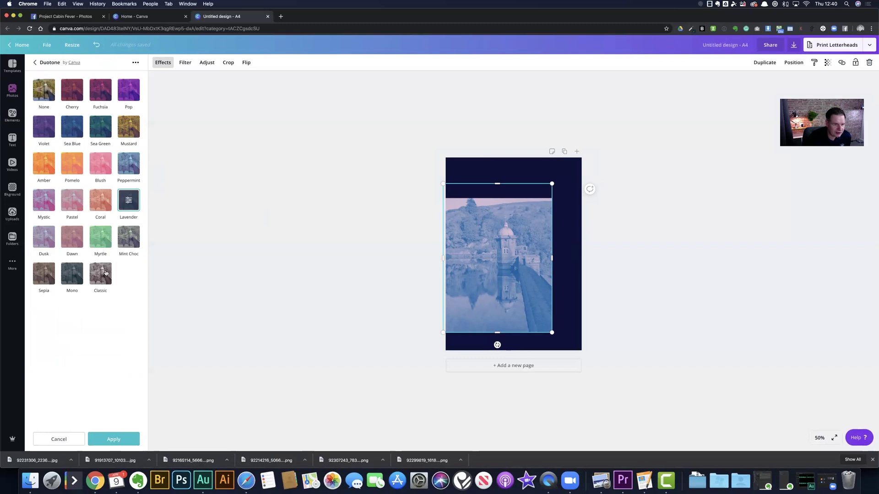
click(130, 203)
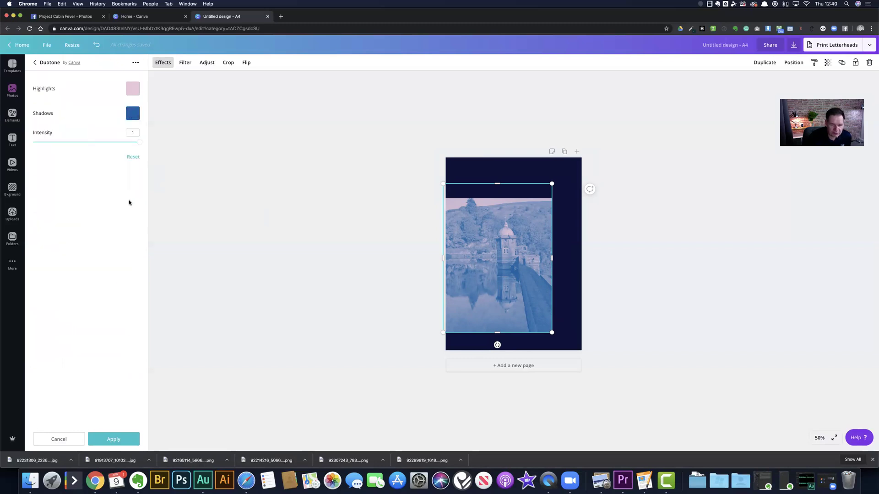
click(131, 92)
drag(114, 91, 65, 83)
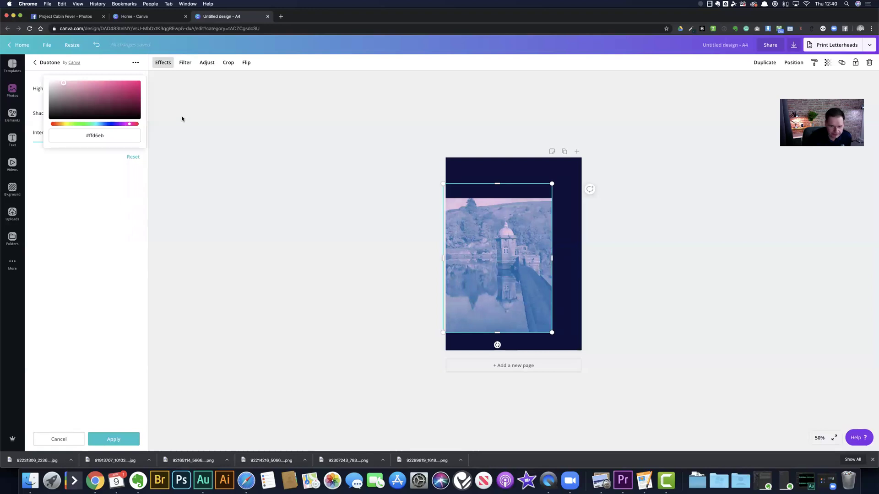
key(Escape)
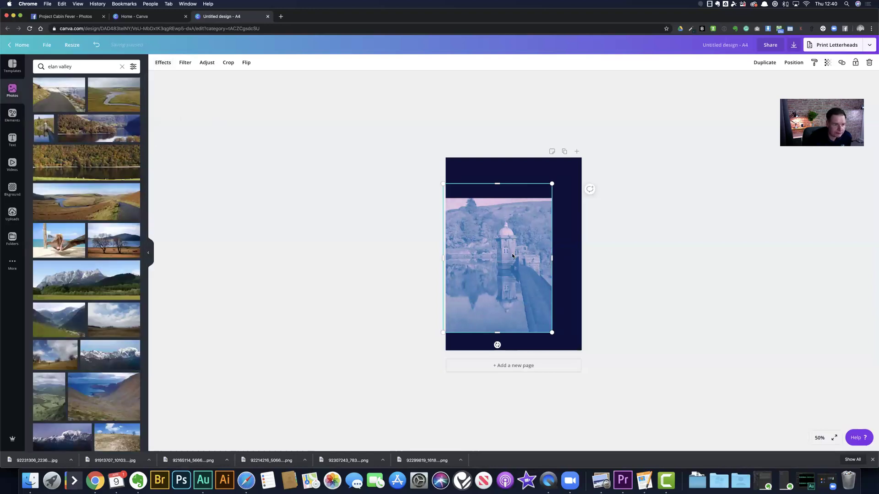
Step: Try the Peppermint duotone on the Lavender-tinted tower photo and lower its intensity to 0.1
click(163, 62)
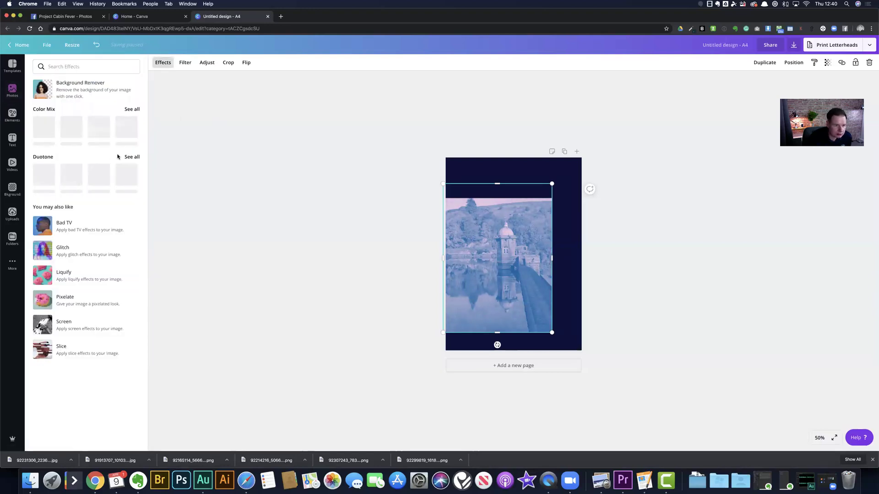
click(131, 157)
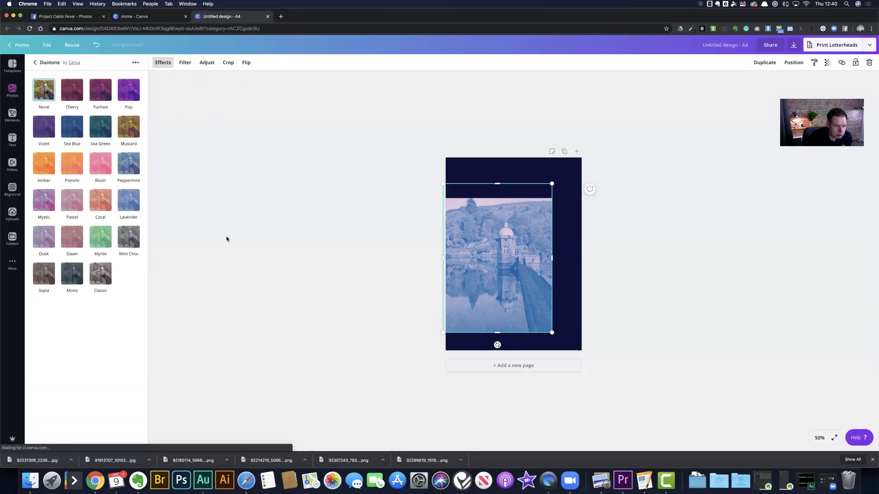
click(129, 163)
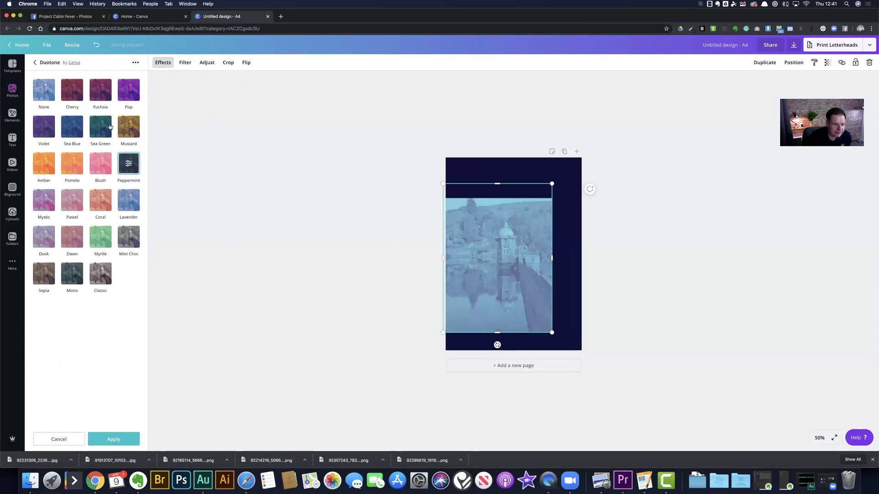
click(137, 166)
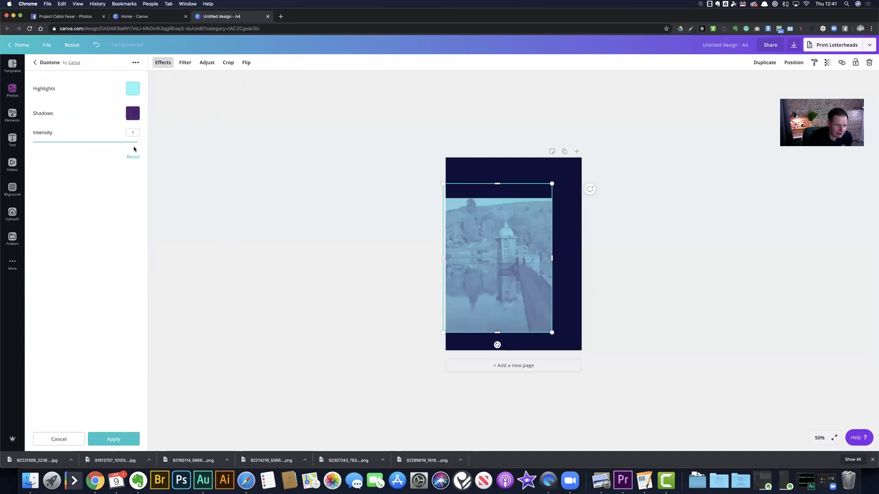
drag(139, 145, 4, 138)
Step: Undo the duotone changes on the tower photo to restore its original colours
key(super+z)
key(super+z)
key(super+z)
key(super+z)
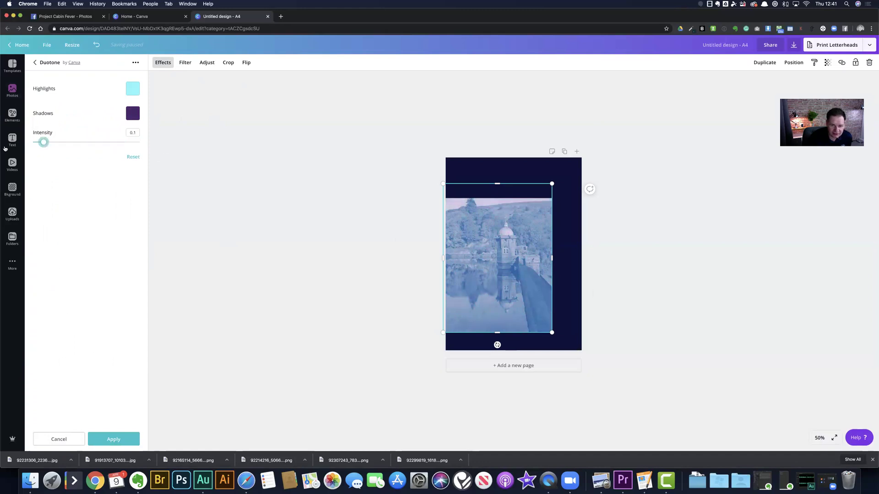
key(super+z)
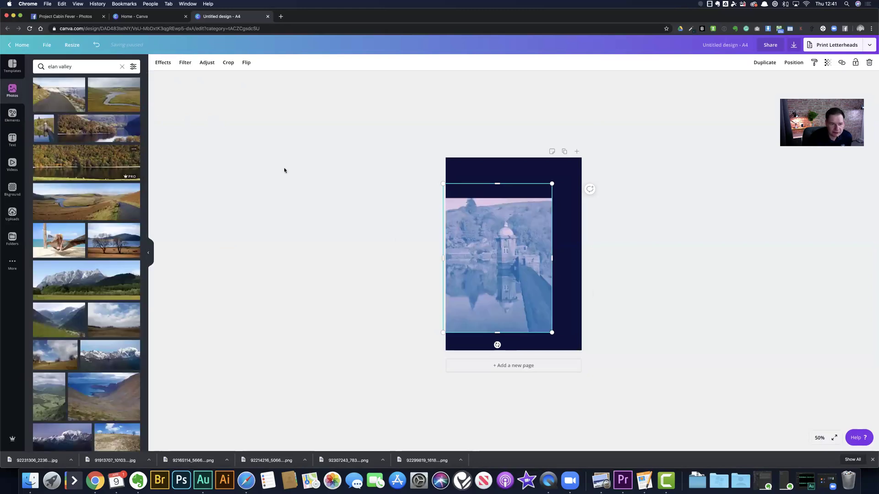
click(284, 169)
key(super+z)
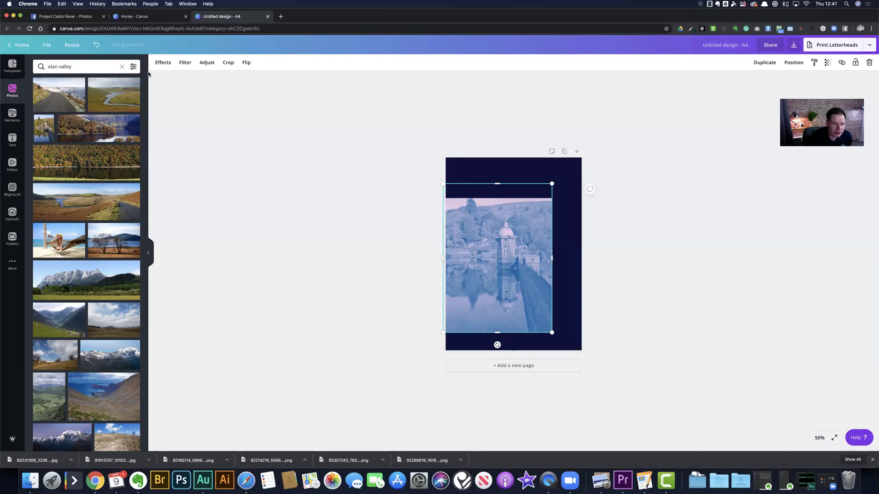
click(97, 45)
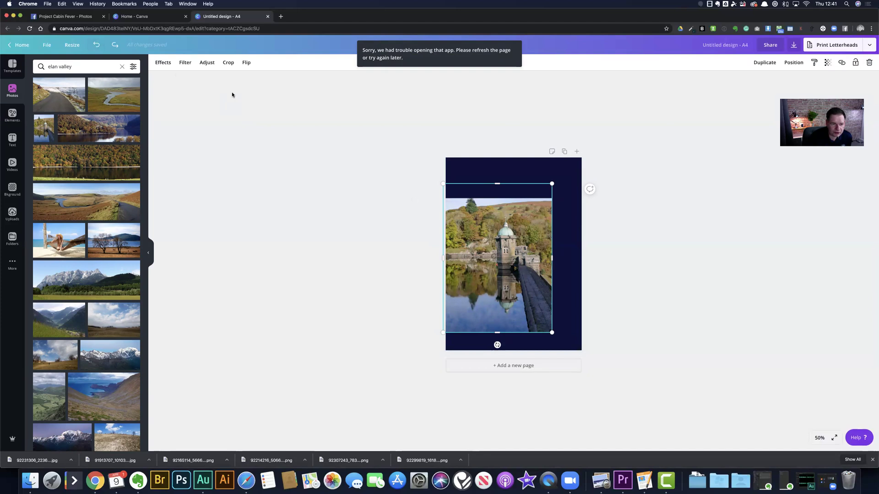
Step: Try the Peppermint duotone on the original tower photo, and undo it
click(161, 65)
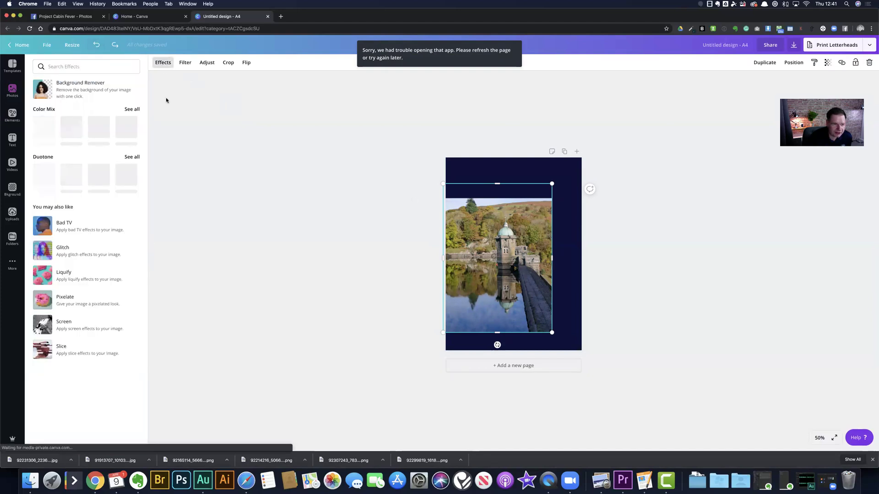
click(132, 157)
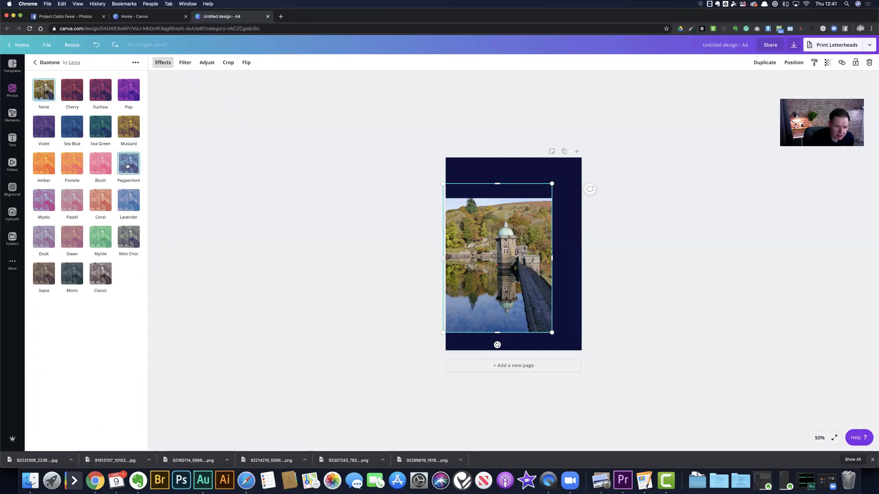
click(129, 164)
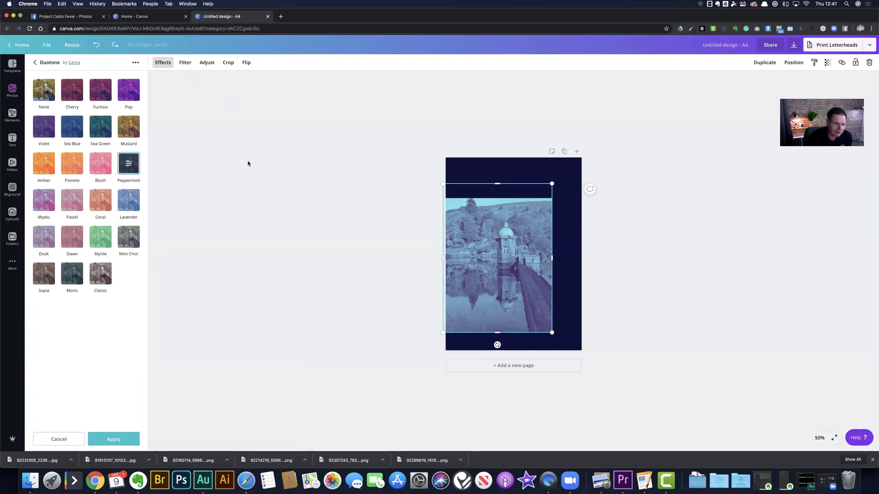
key(Escape)
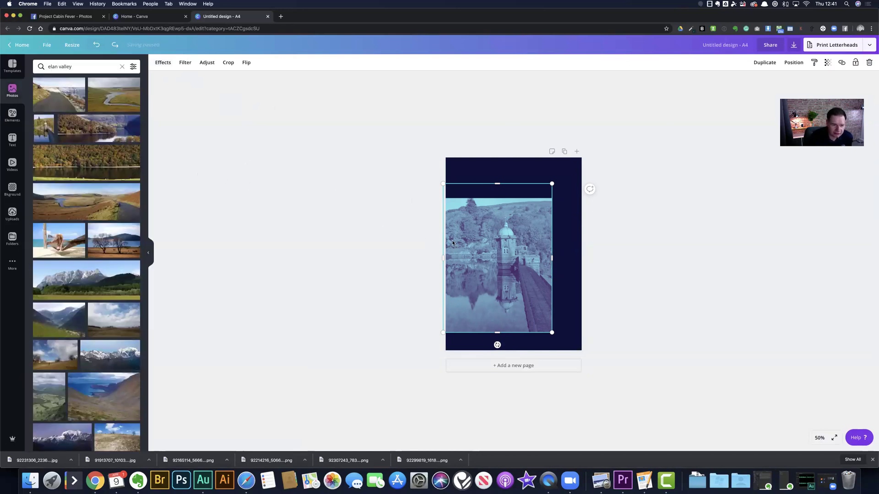
click(163, 63)
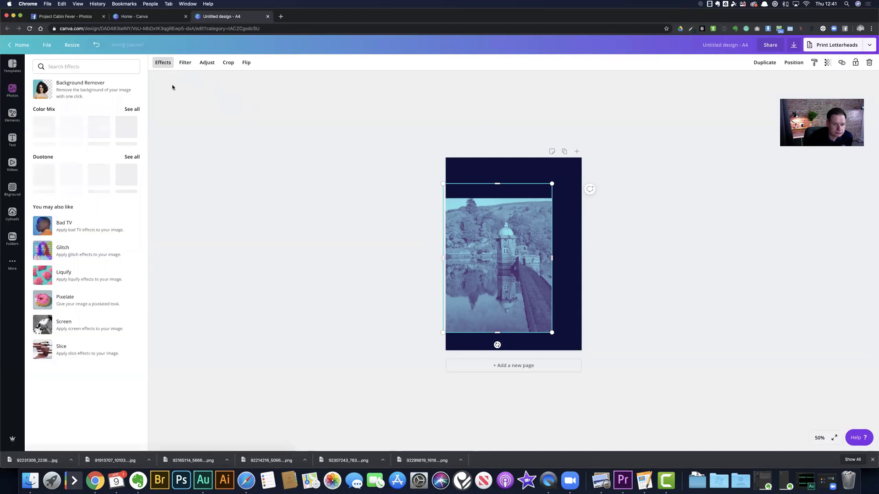
click(97, 45)
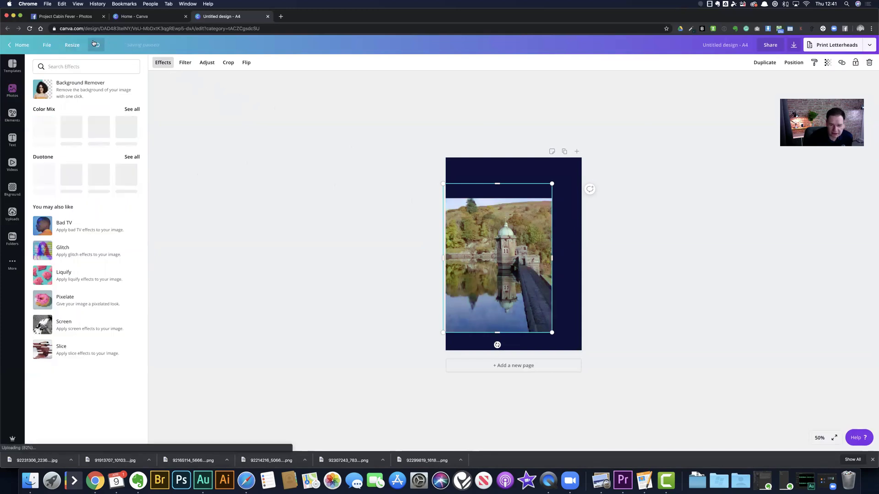
Step: Apply the Peppermint duotone to the tower photo with its intensity at 1
click(133, 157)
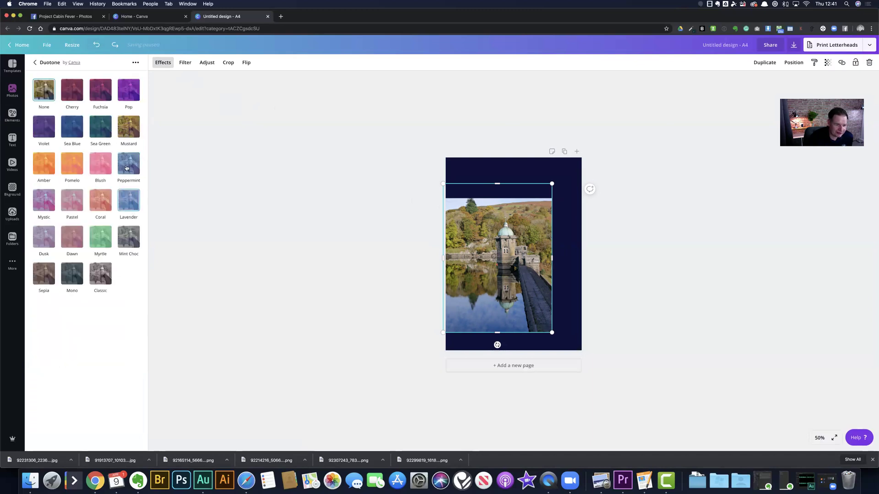
click(129, 166)
click(128, 166)
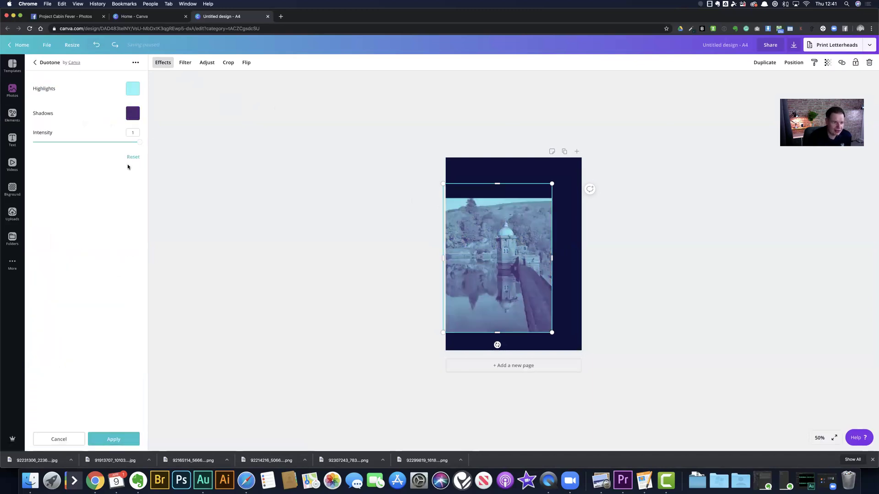
mouse_move(138, 143)
mouse_down()
mouse_move(37, 138)
mouse_move(139, 140)
mouse_up()
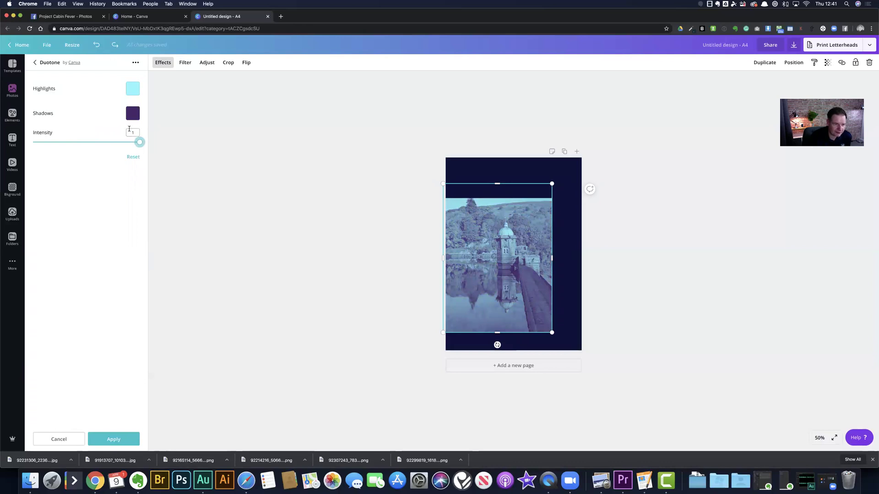
click(134, 132)
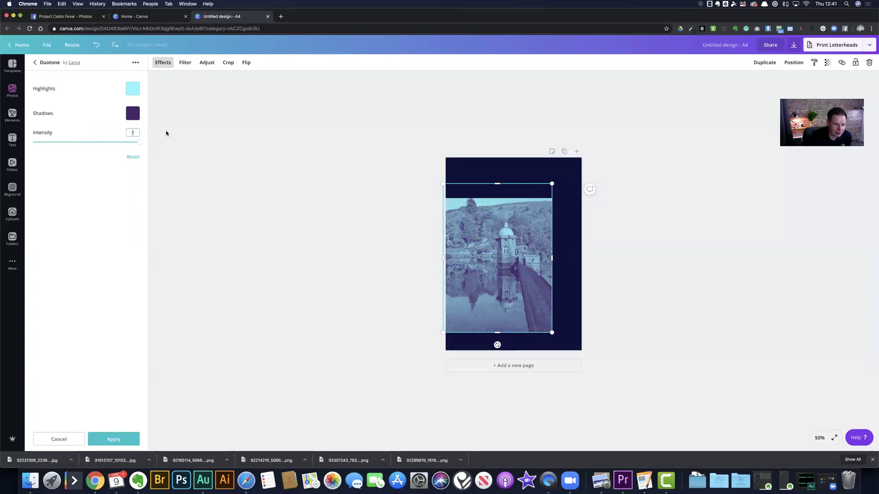
Step: Adjust the tower photo to saturation 44 and contrast 23, with a slight X-Process change
click(186, 64)
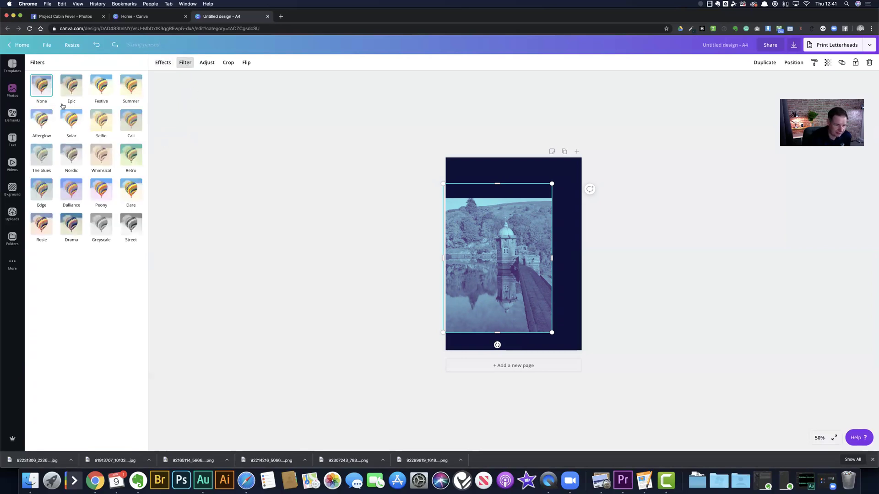
click(209, 64)
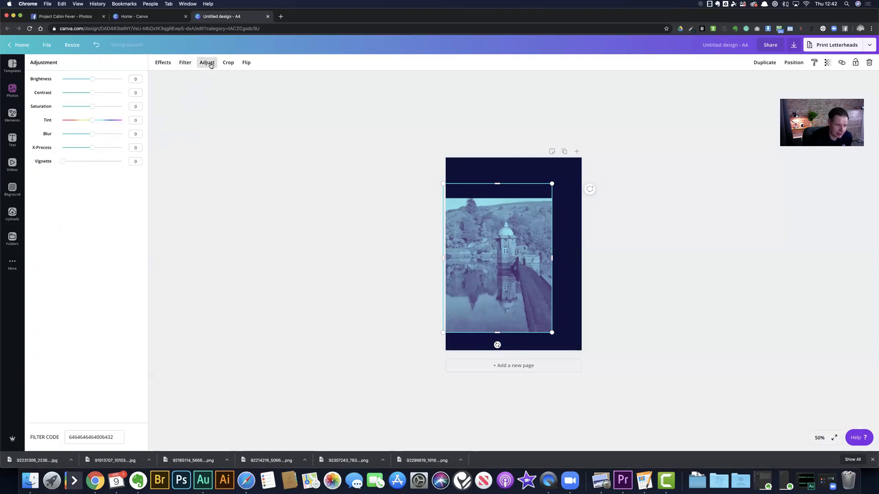
drag(92, 121, 91, 121)
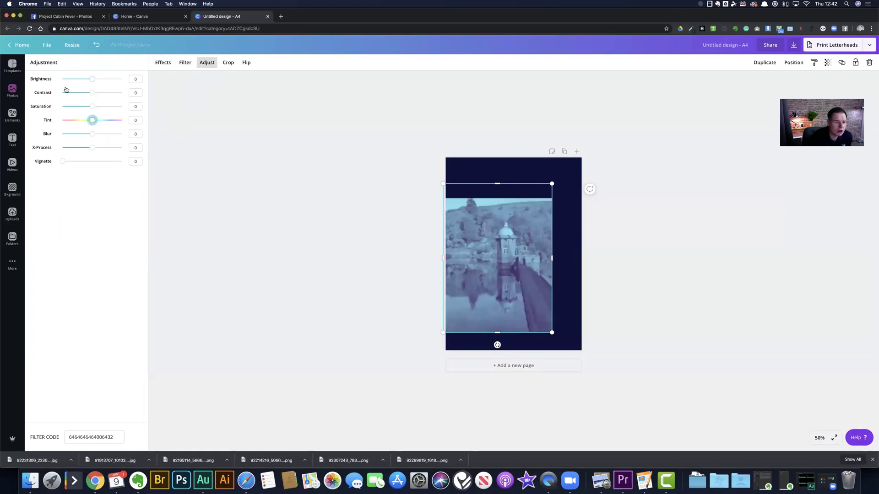
drag(96, 106, 107, 107)
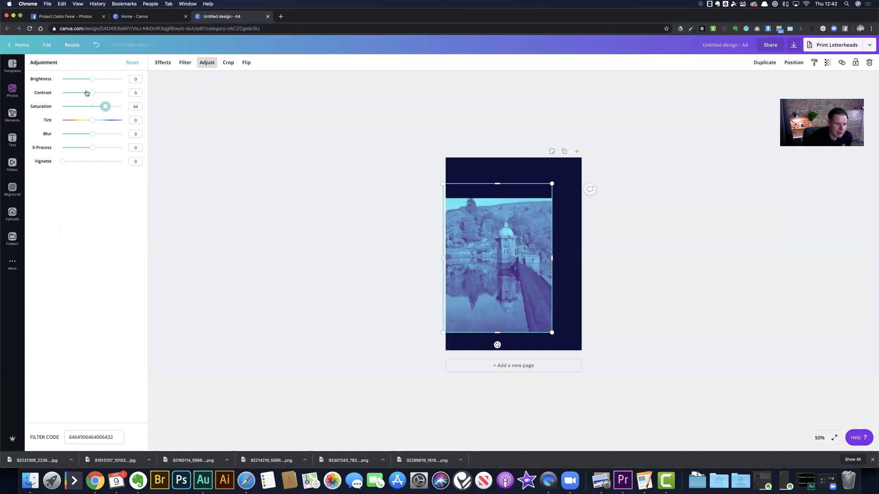
drag(92, 92, 99, 94)
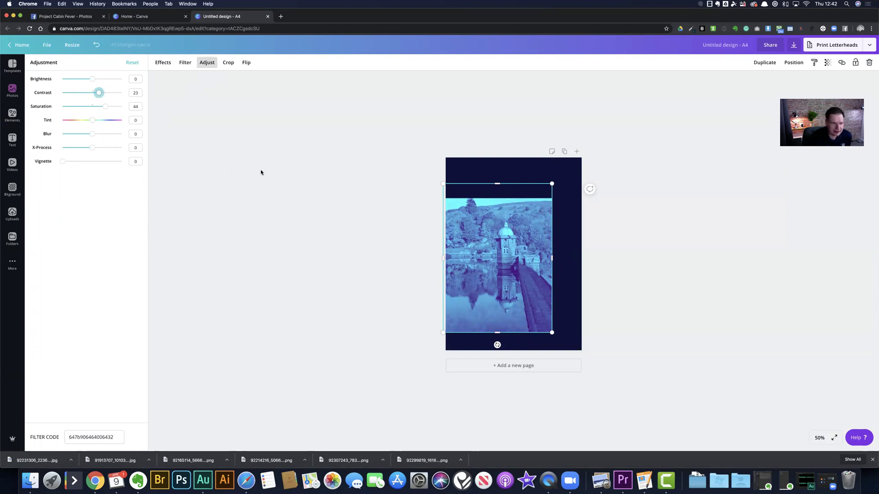
mouse_move(93, 148)
mouse_down()
mouse_move(110, 147)
mouse_move(96, 150)
mouse_up()
Step: Send the tinted tower photo backwards behind the navy keyhole graphic so it fills the keyhole opening
click(782, 351)
click(769, 344)
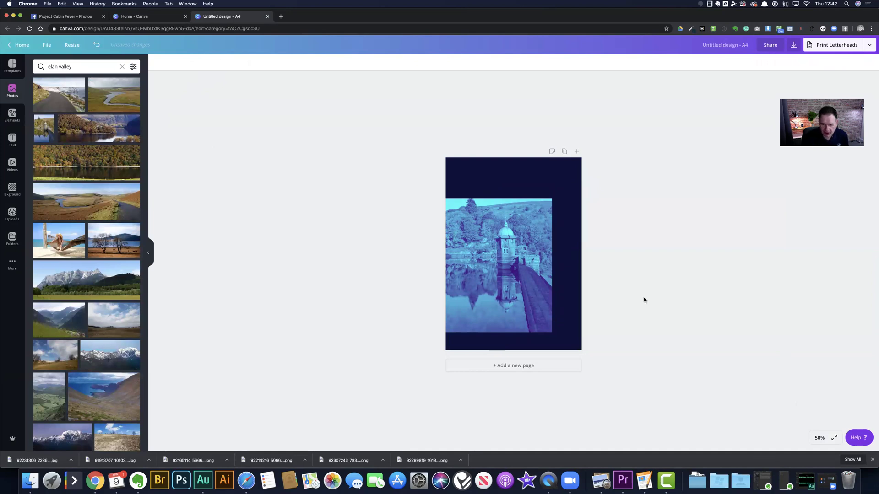
click(480, 262)
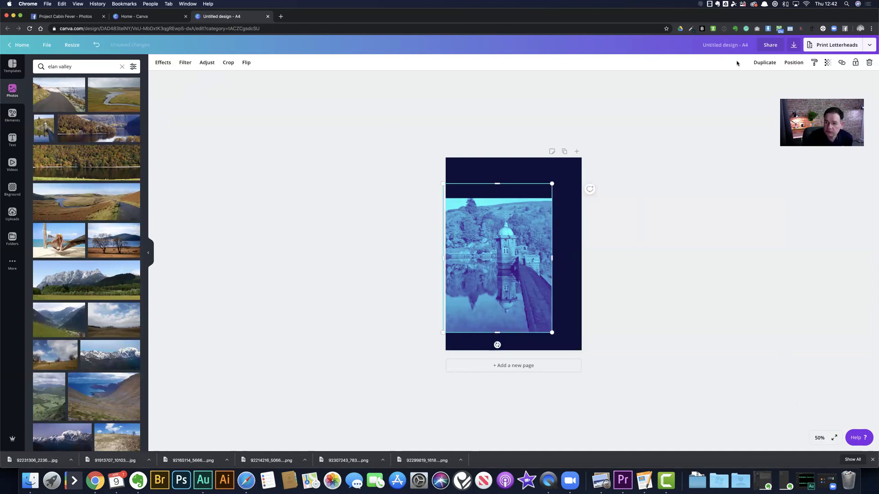
click(787, 62)
click(773, 83)
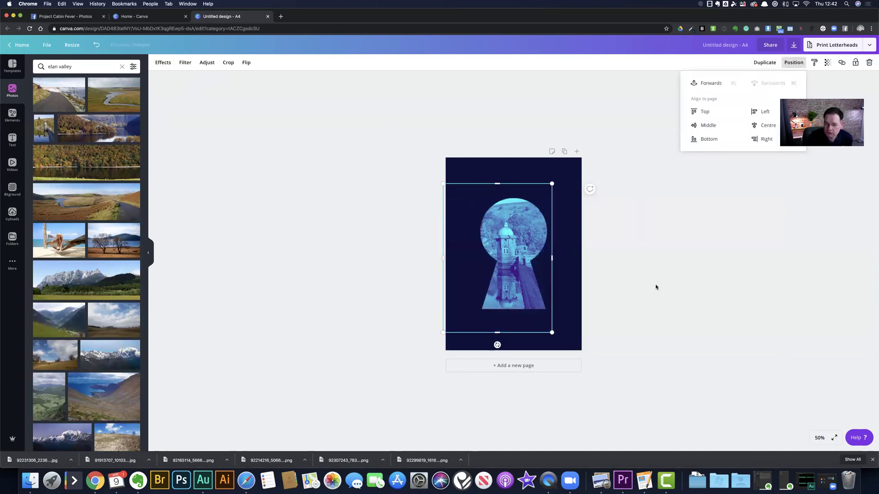
Step: Undo the photo's send-backward, shift the tower photo slightly up to the page's left edge, and send it behind the keyhole graphic again
click(656, 287)
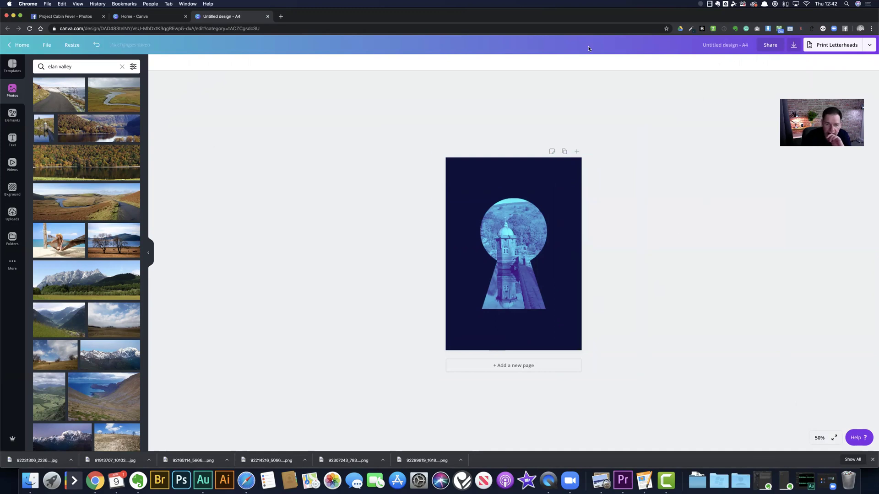
click(96, 44)
click(478, 273)
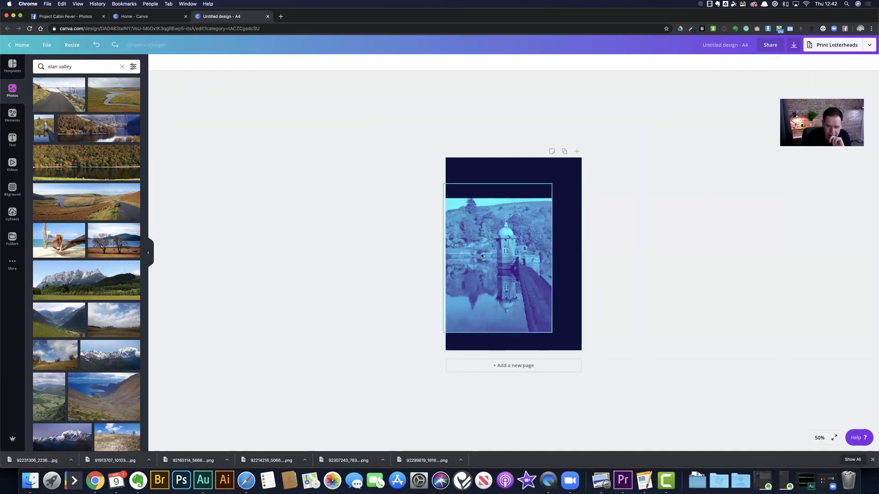
mouse_move(479, 273)
mouse_down()
mouse_move(480, 261)
mouse_move(483, 287)
mouse_move(483, 241)
mouse_move(481, 269)
mouse_up()
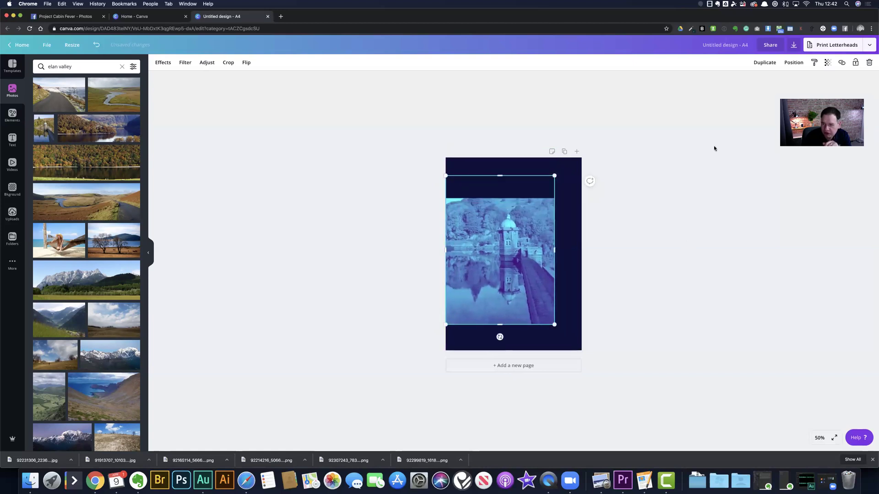
click(794, 63)
click(776, 83)
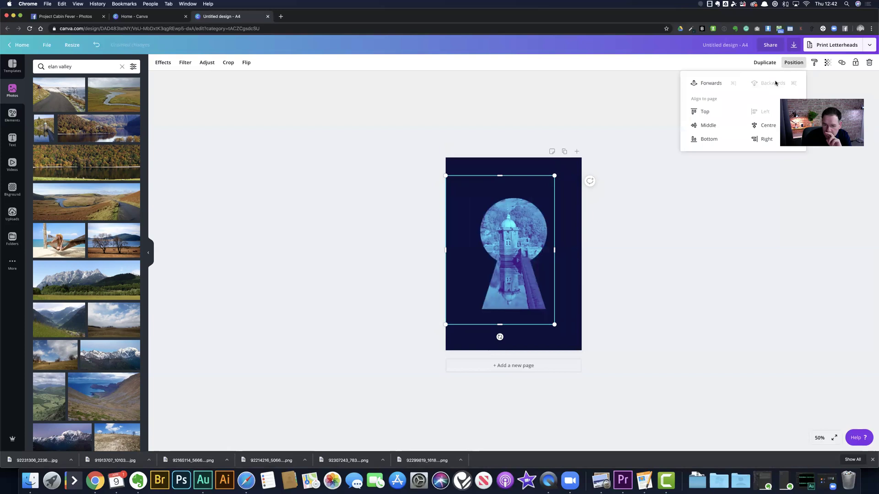
click(673, 312)
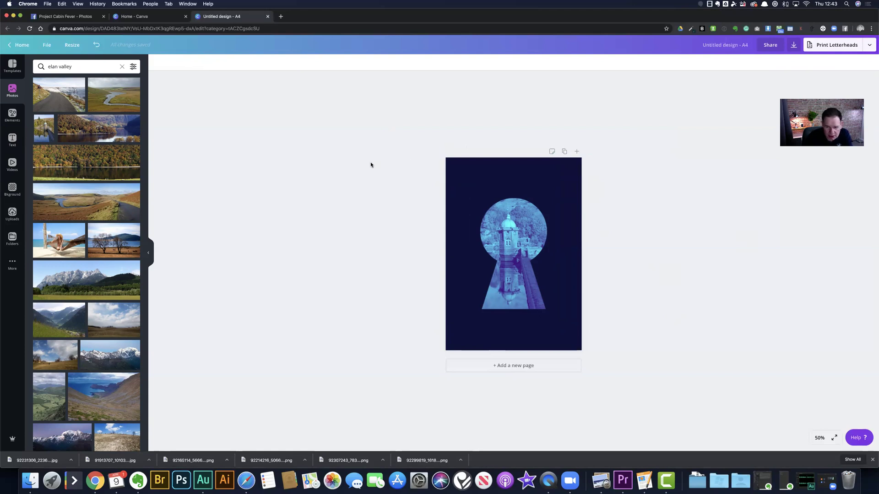
Step: Recolour the navy rectangle above the keyhole to the custom muted navy #30304d
click(453, 164)
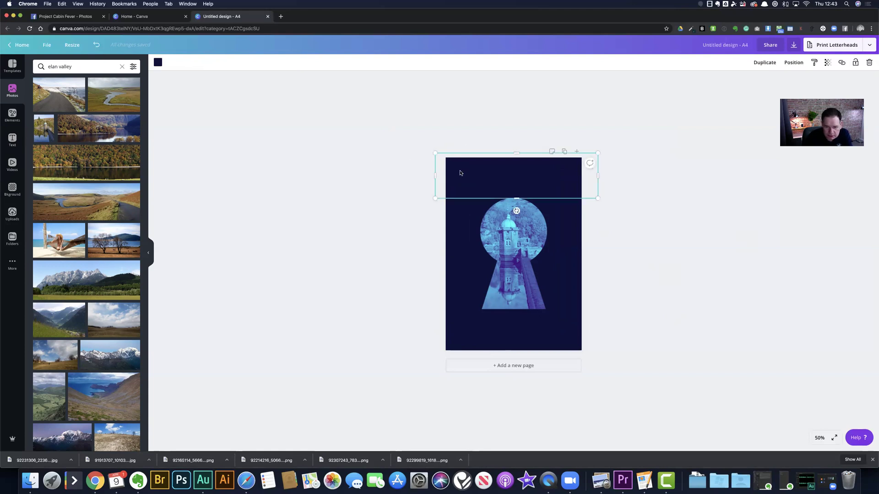
shift+click(453, 227)
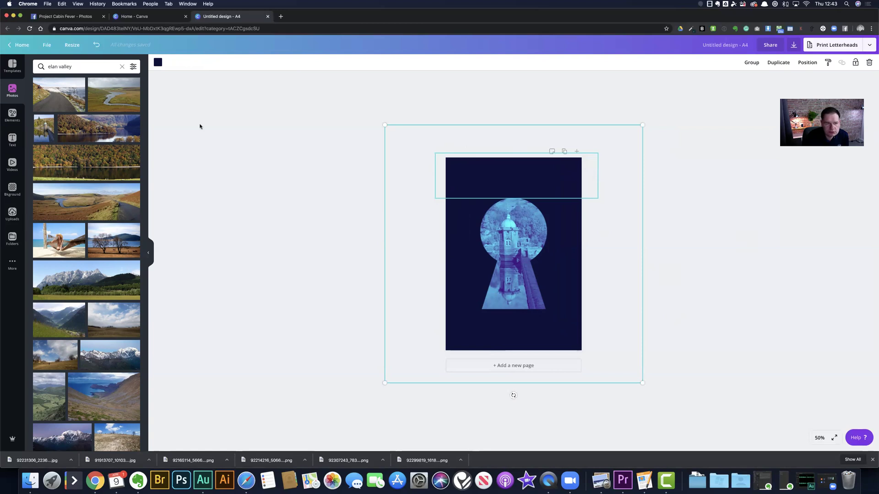
click(157, 63)
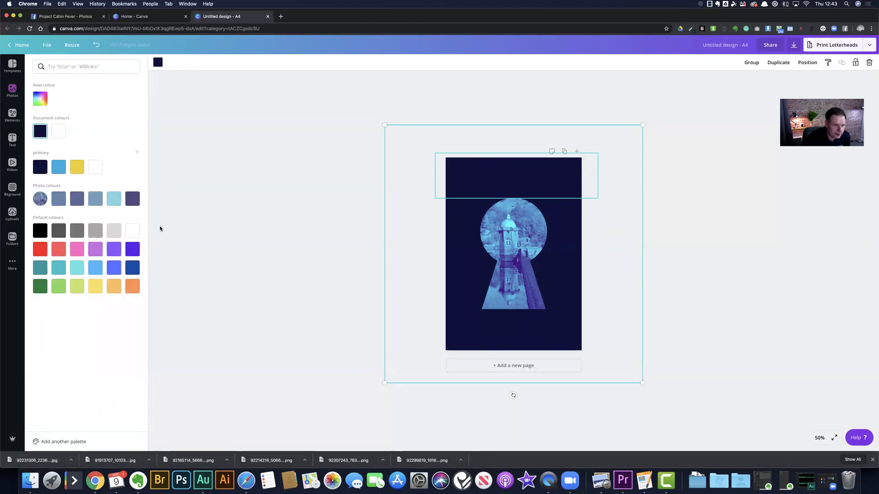
click(40, 99)
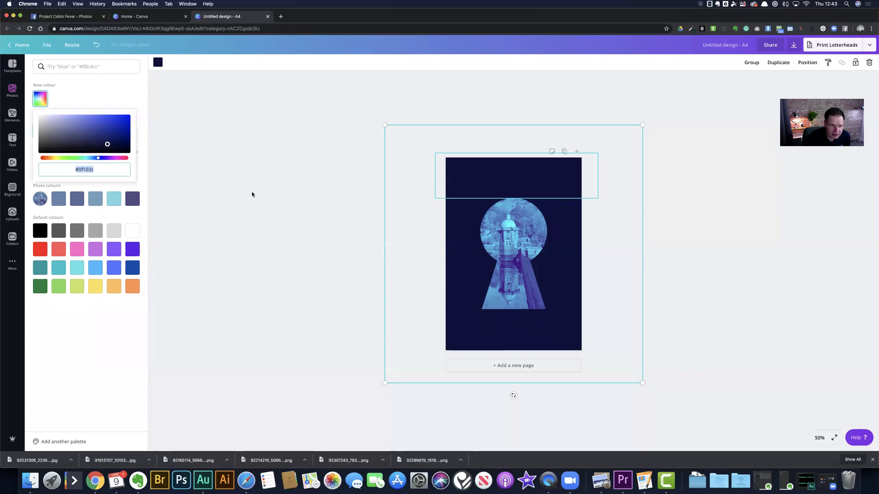
drag(100, 141, 74, 142)
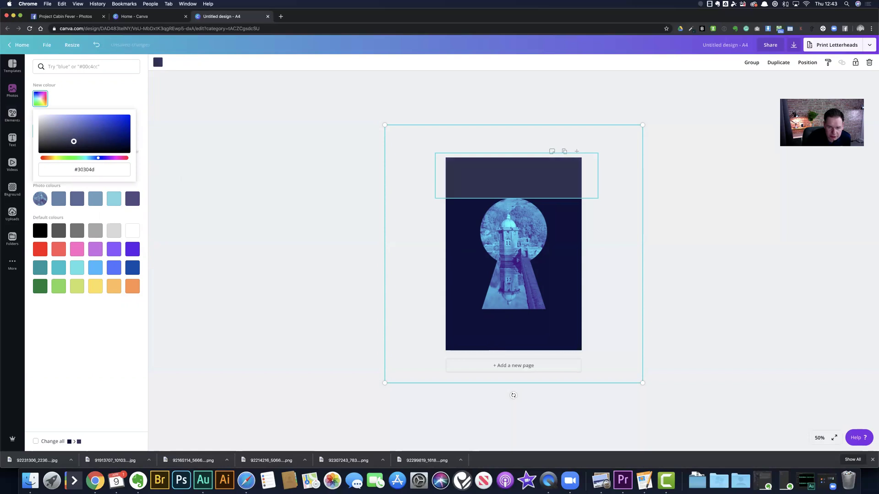
click(436, 245)
click(298, 230)
Step: Recolour the keyhole graphic with the muted navy document colour used on the upper rectangle
click(573, 328)
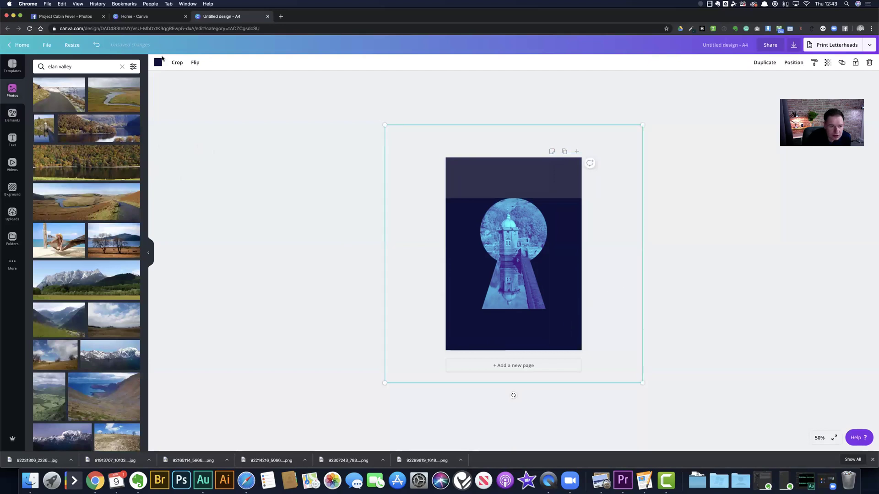
click(158, 63)
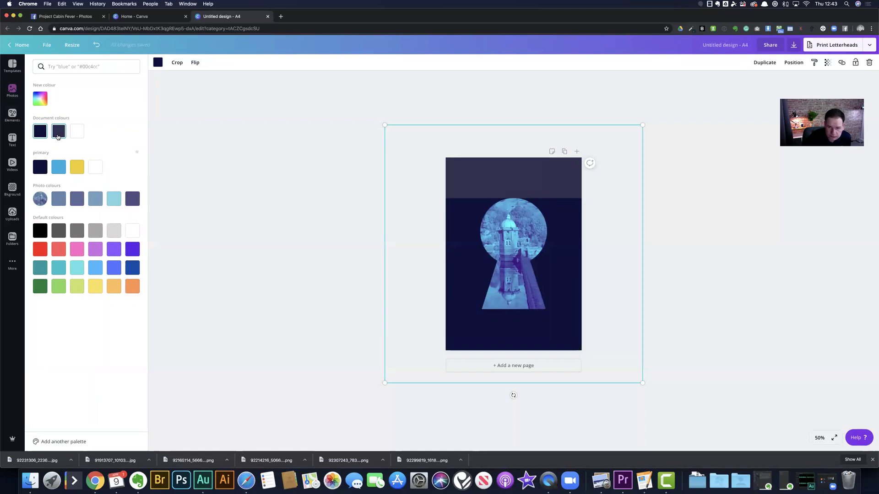
click(59, 132)
click(404, 355)
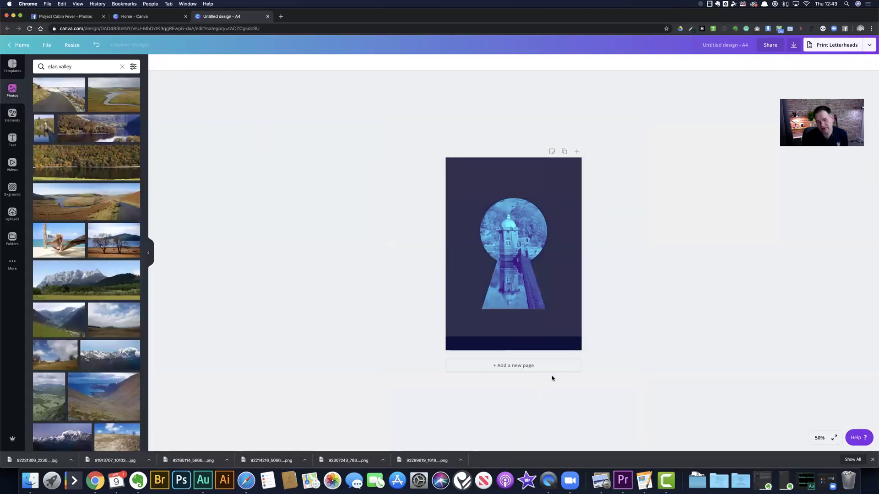
Step: Recolour the rectangle across the page's lower edge with the same muted navy document colour
click(571, 349)
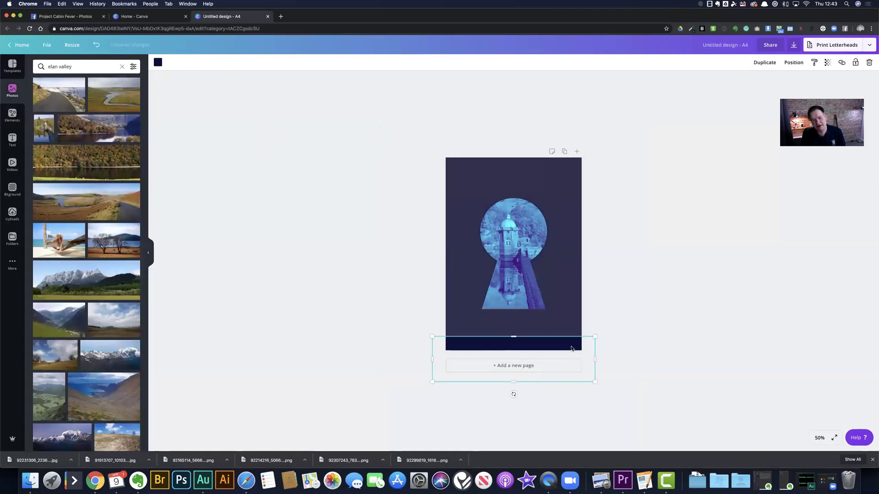
click(158, 63)
click(59, 131)
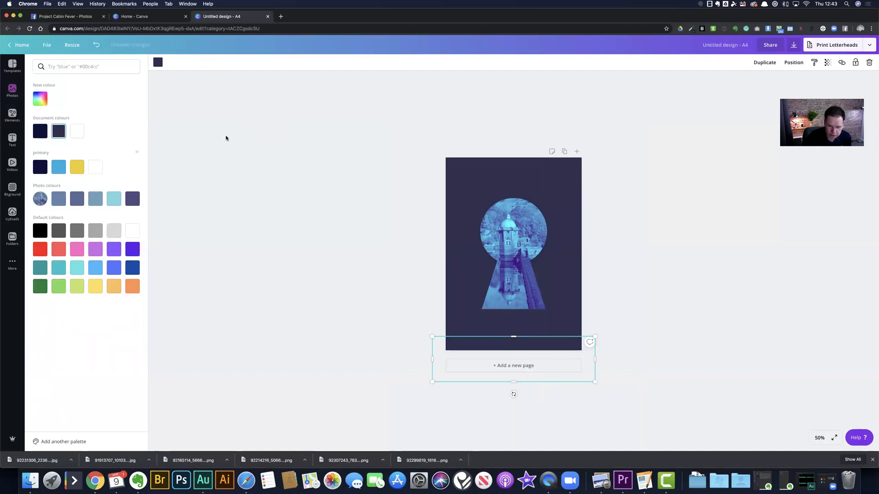
click(239, 135)
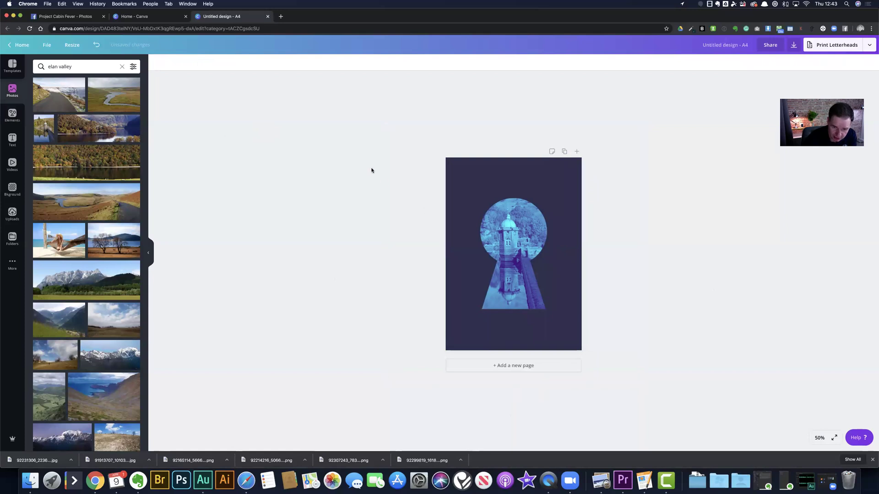
drag(331, 136, 398, 313)
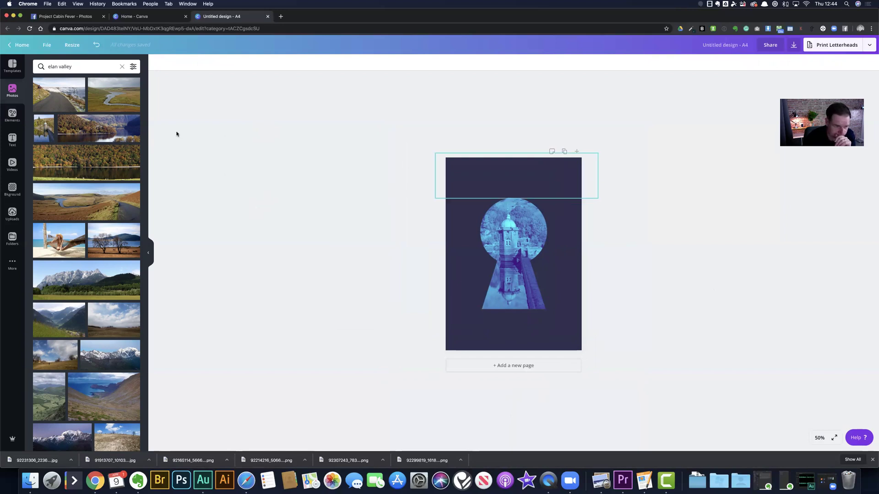
Step: Add the "A GIFT just for you" font combination to the page and move it above the keyhole
click(12, 139)
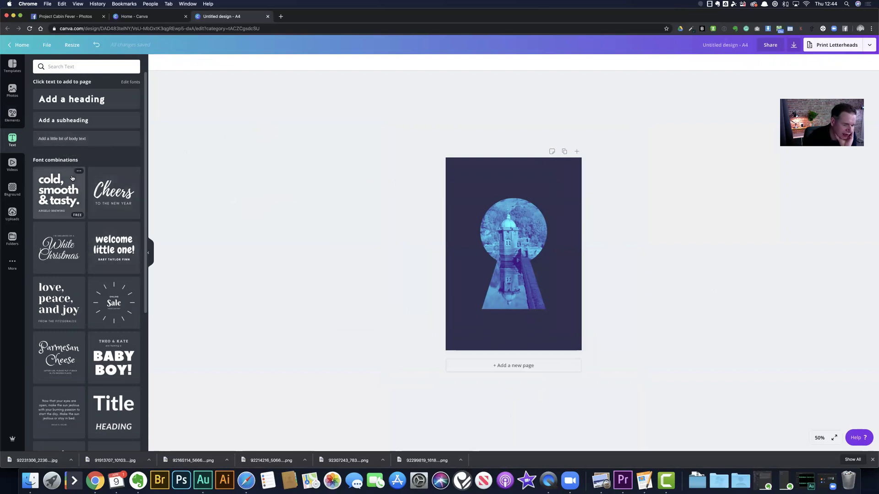
scroll(66, 249, down, 5)
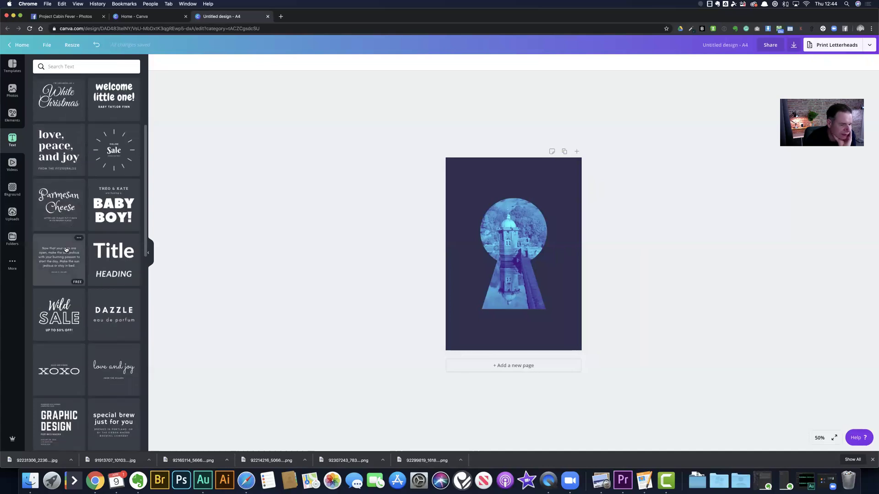
scroll(67, 250, down, 2)
scroll(67, 250, down, 2)
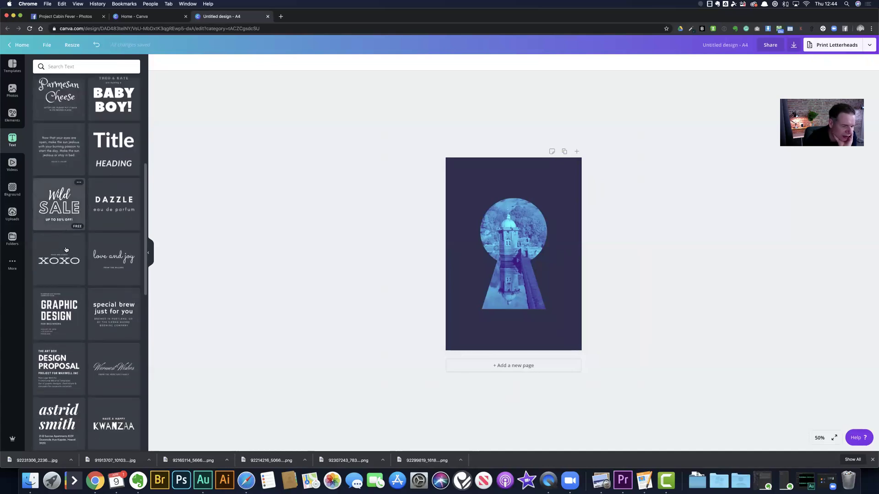
scroll(66, 250, down, 6)
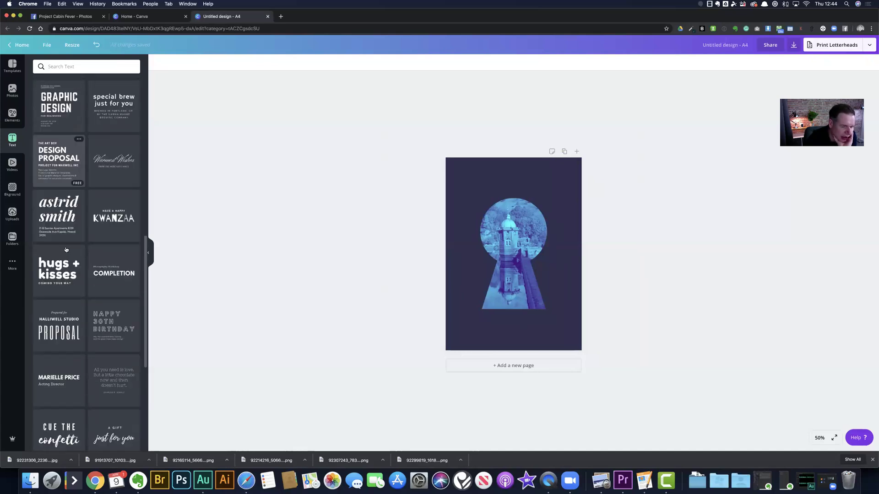
scroll(66, 250, down, 5)
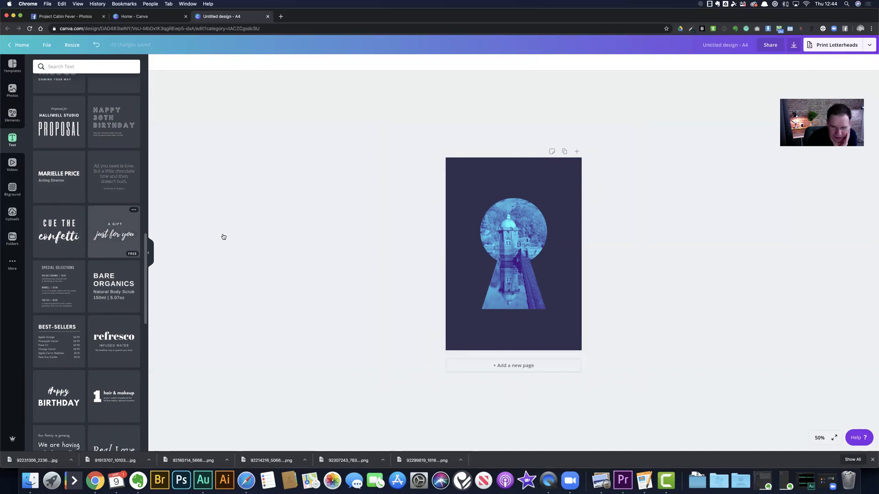
click(114, 233)
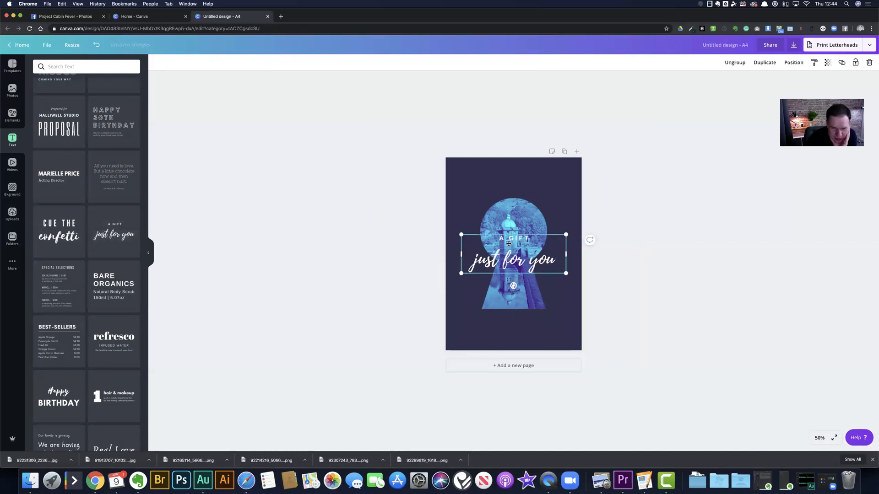
drag(509, 243, 509, 174)
Step: Replace the script line "just for you" with "The Gateway to Mid Wales"
click(557, 189)
drag(556, 189, 471, 192)
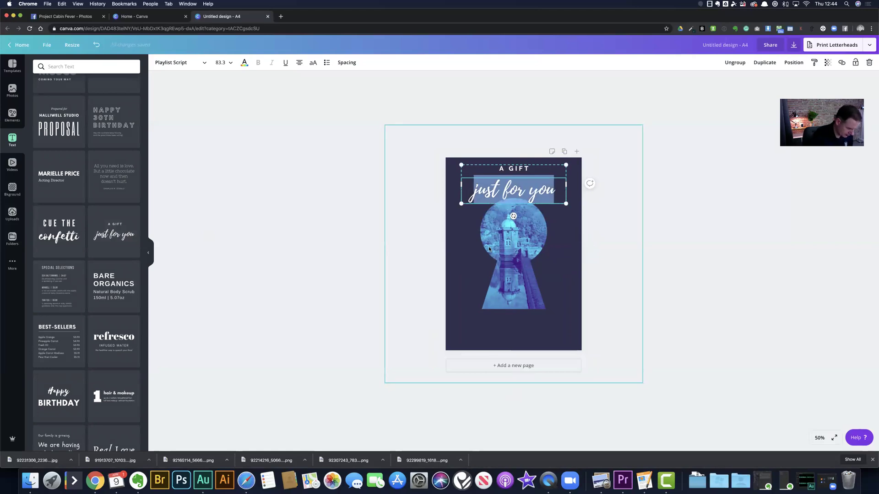
text(The Ga)
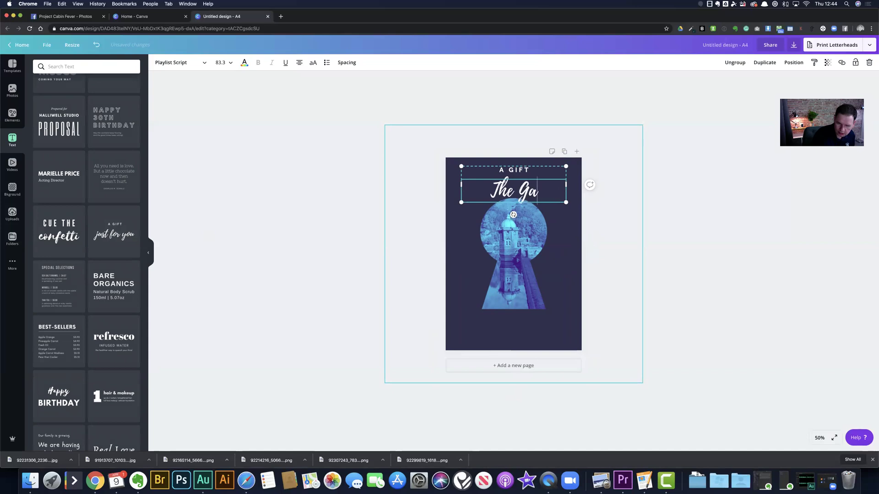
text(teway to m)
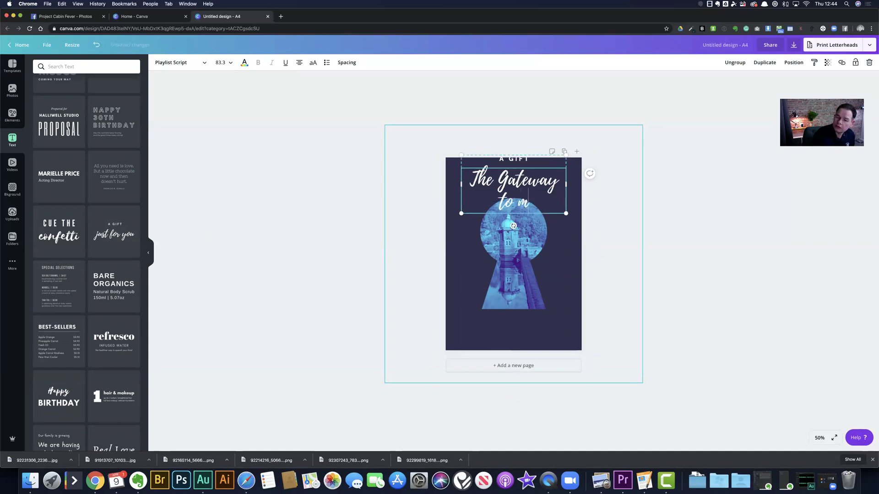
key(BackSpace)
text(Mid Wlae)
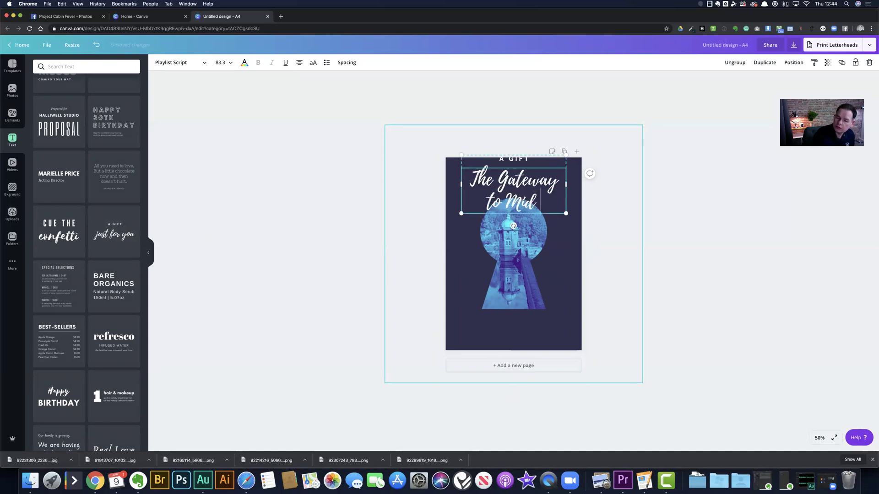
key(BackSpace)
key(BackSpace)
key(BackSpace)
text(ales)
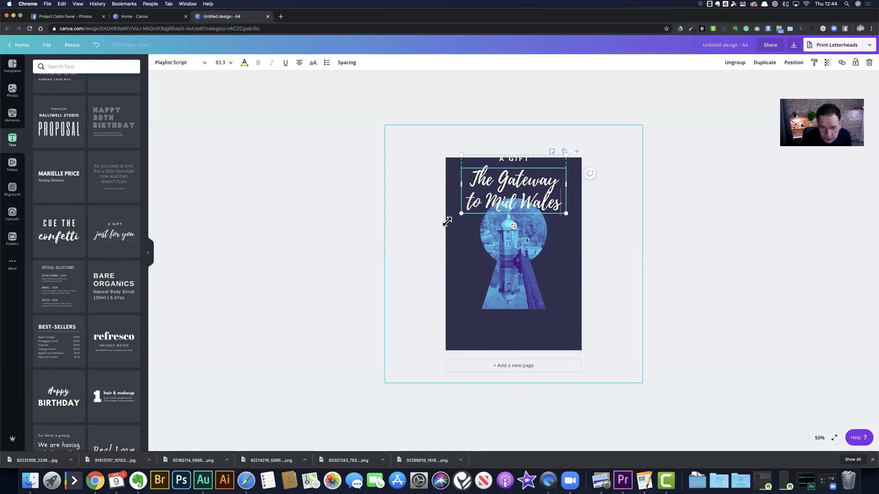
Step: Move the text group down into the page, ungroup it, and place the "A GIFT" line below the keyhole
click(314, 190)
drag(500, 178, 501, 192)
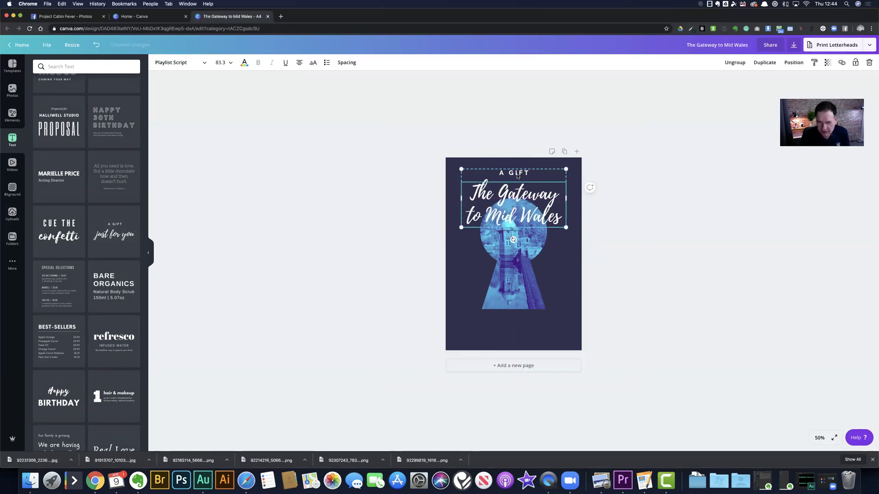
click(735, 62)
click(705, 193)
drag(515, 174, 506, 323)
click(657, 273)
Step: Move the script title up towards the page's upper edge and set its font size to 64
click(525, 216)
drag(525, 216, 525, 202)
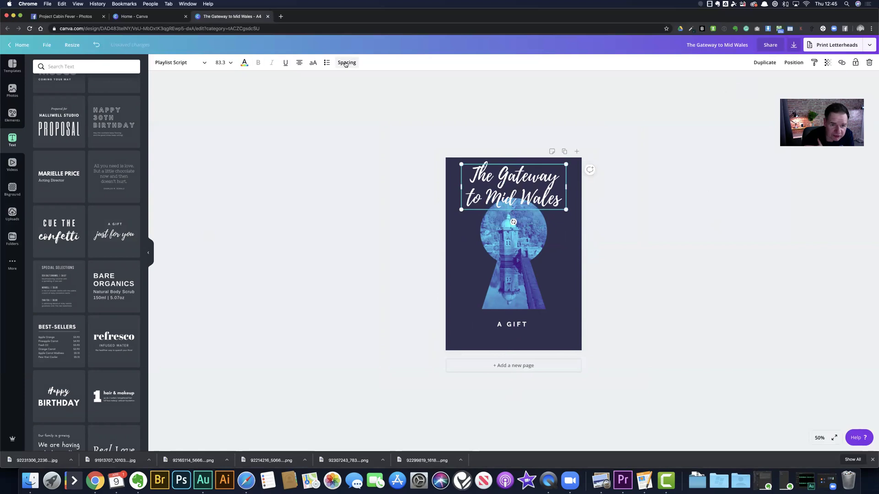
click(232, 66)
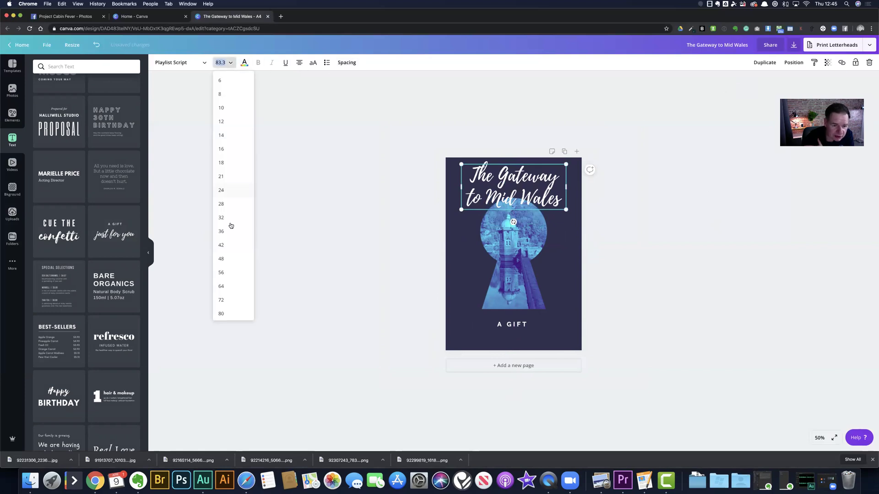
click(234, 286)
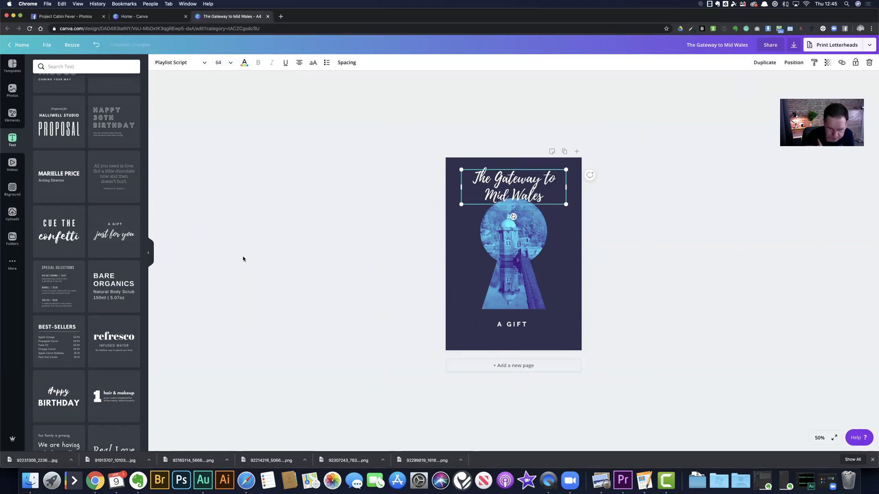
Step: Increase the script title's line height slightly and move the title up so it sits clear of the keyhole
click(347, 62)
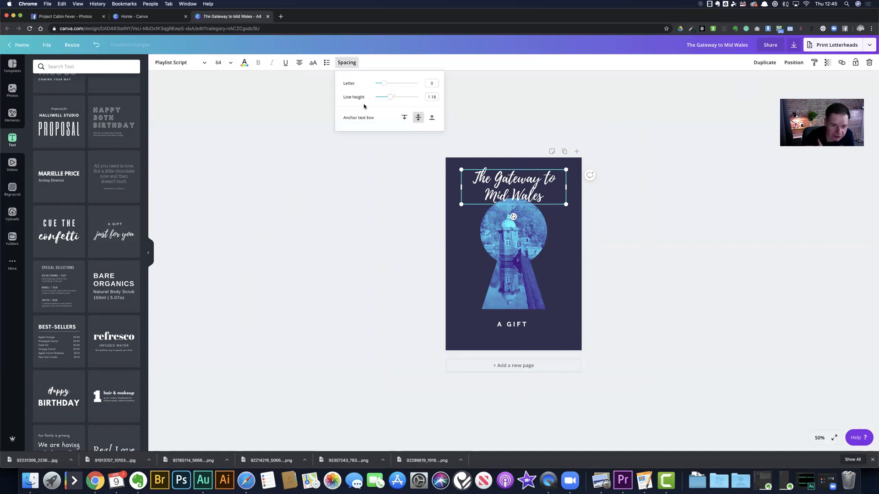
drag(394, 97, 394, 97)
click(692, 236)
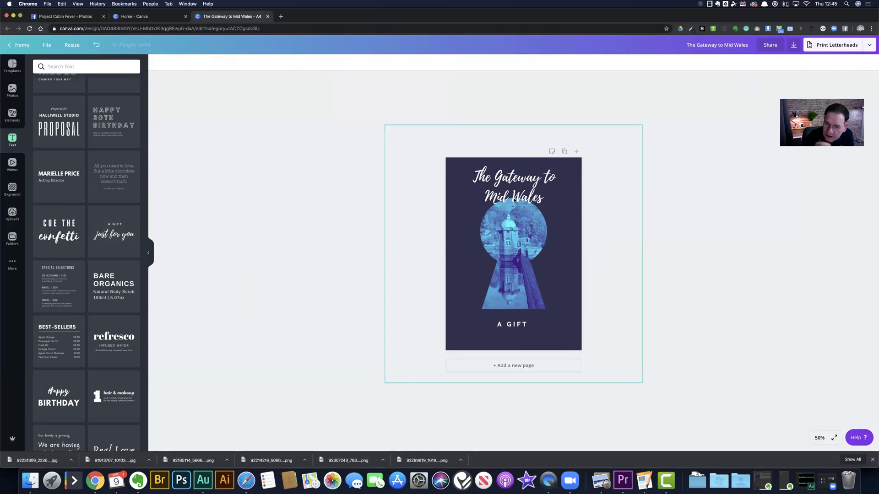
drag(514, 194, 515, 189)
click(645, 220)
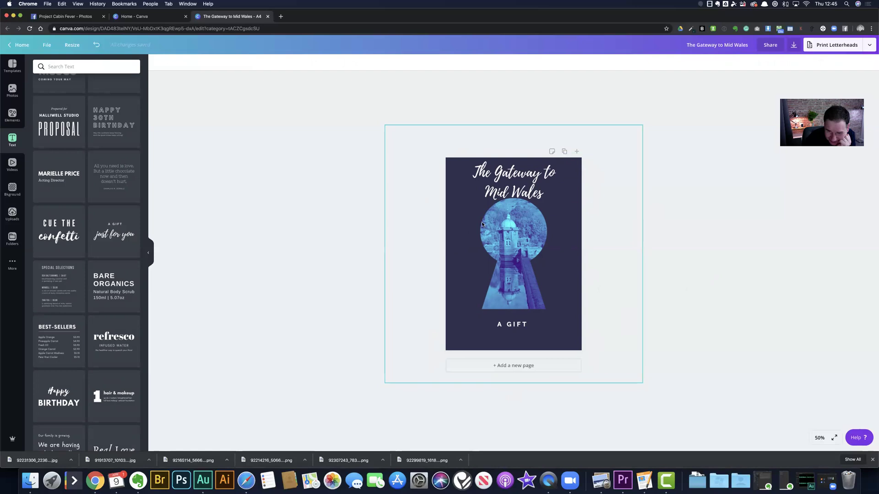
Step: Move the keyhole shape down the page and scale it down to about 30 by 30, centred below the title
click(460, 212)
drag(452, 231, 453, 242)
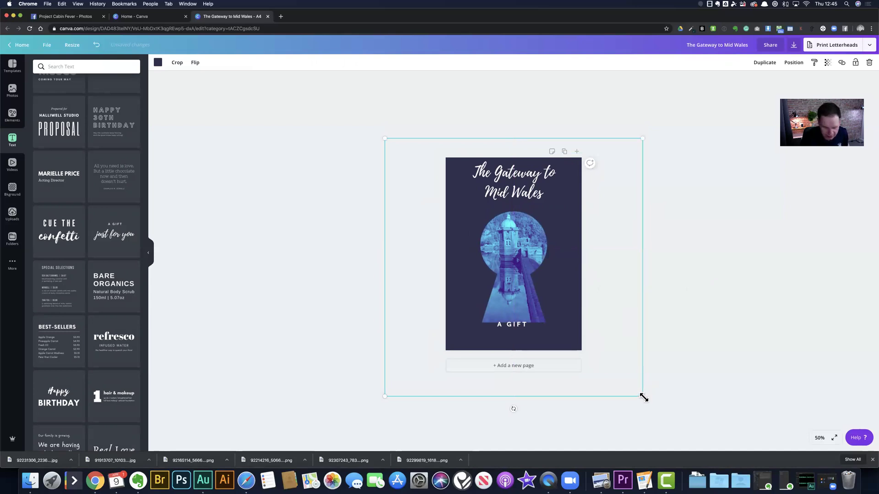
drag(642, 394, 607, 371)
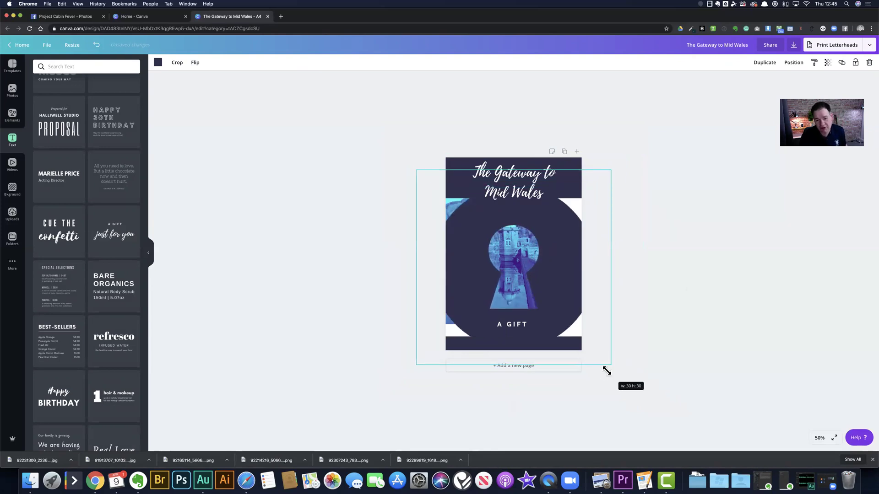
drag(606, 370, 609, 369)
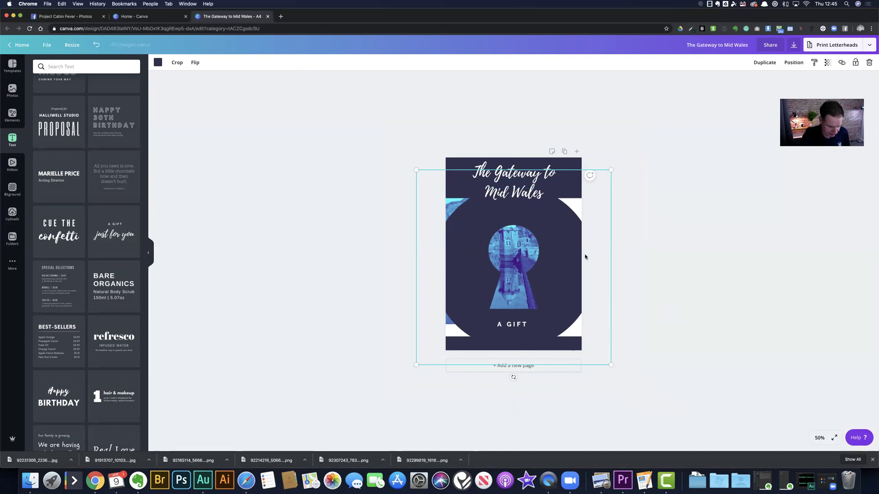
Step: Delete the dark filler blocks above and below the keyhole circle
click(617, 215)
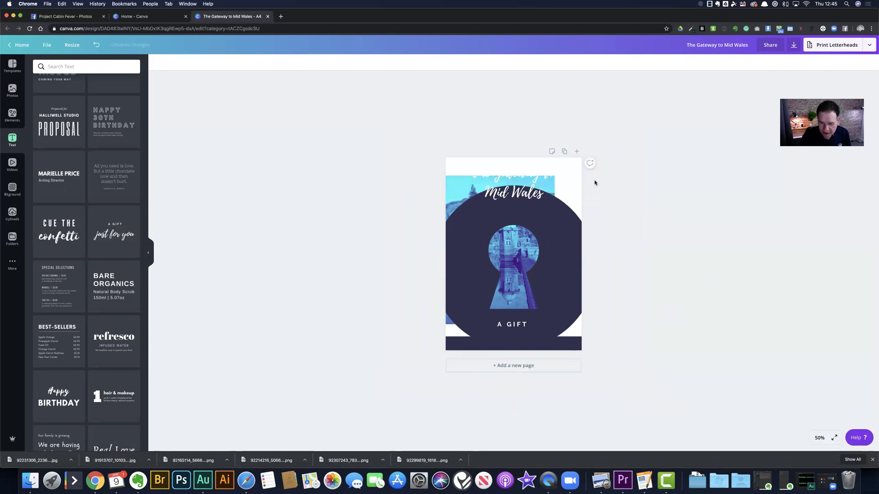
click(549, 360)
key(Delete)
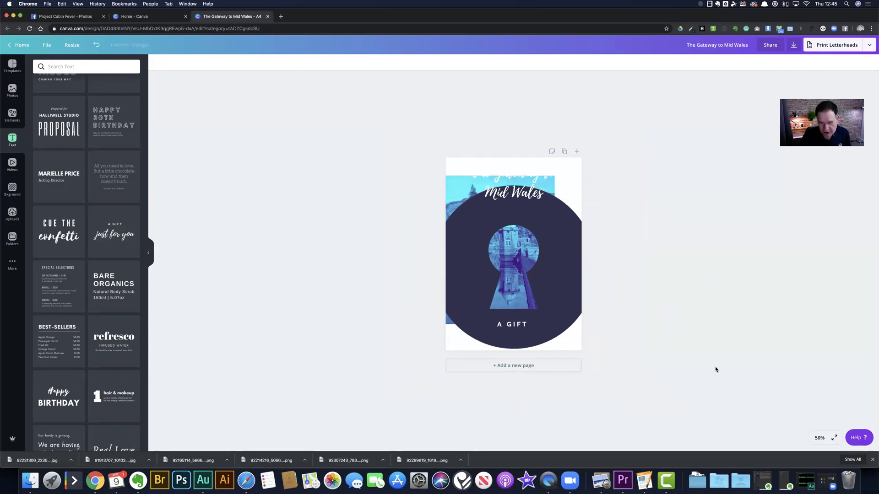
Step: Shrink the keyhole circle to fit within the page width and scale the blue photo behind it to about 12.5 by 17.1
click(581, 307)
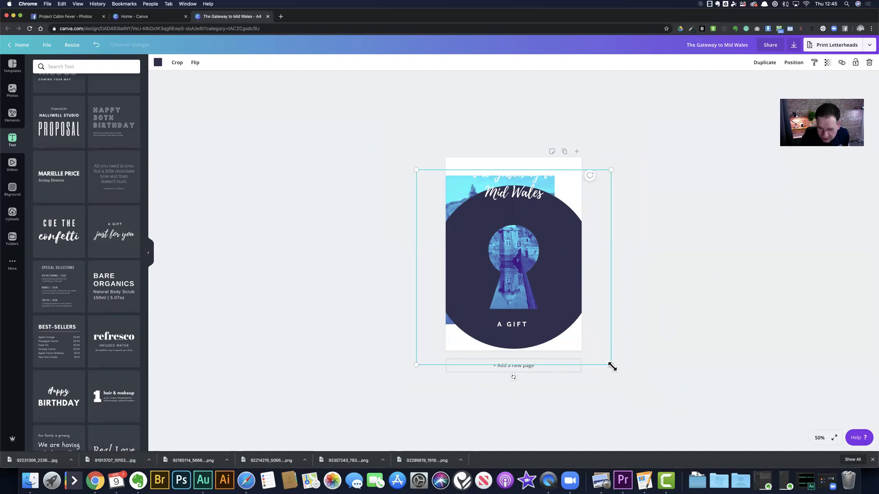
drag(608, 364, 591, 347)
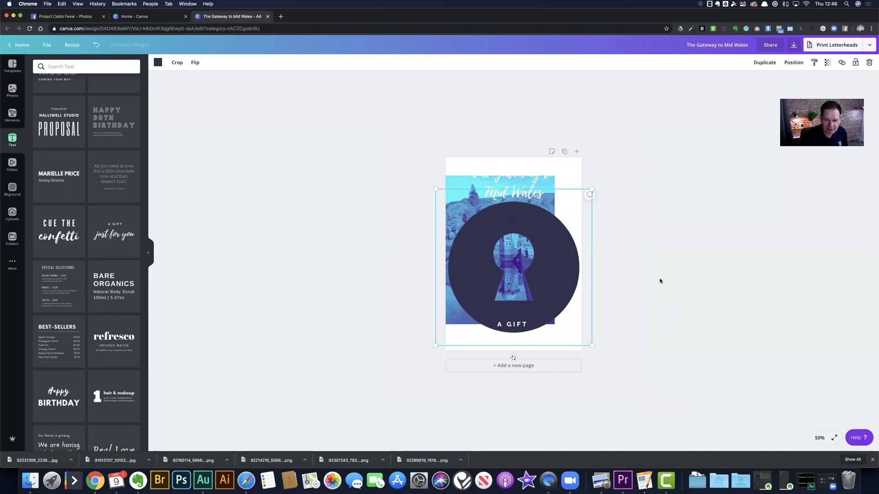
click(447, 183)
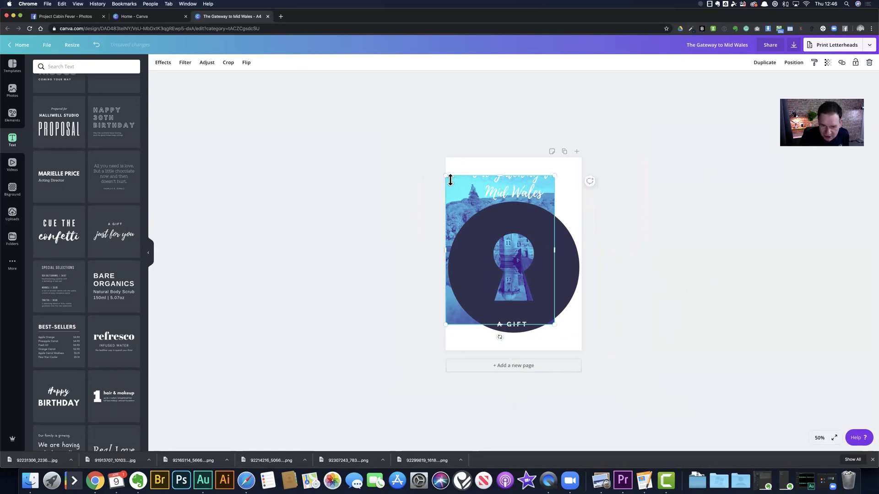
drag(447, 178, 463, 201)
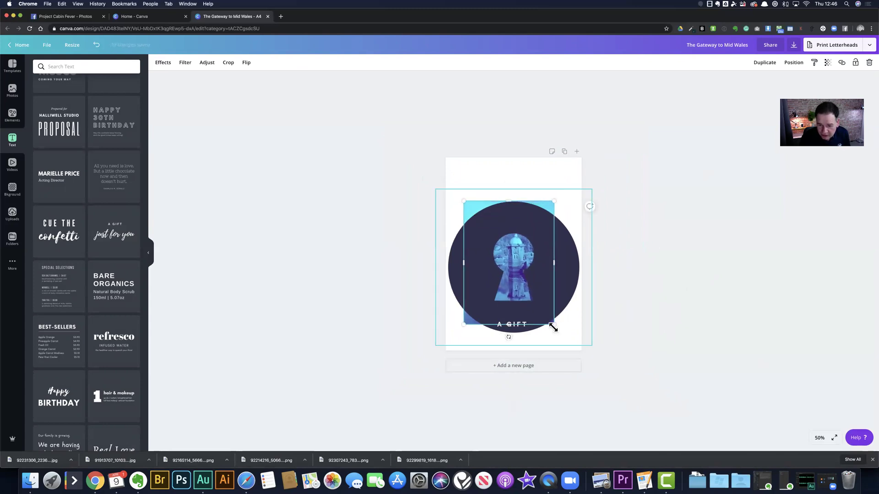
drag(553, 322, 549, 317)
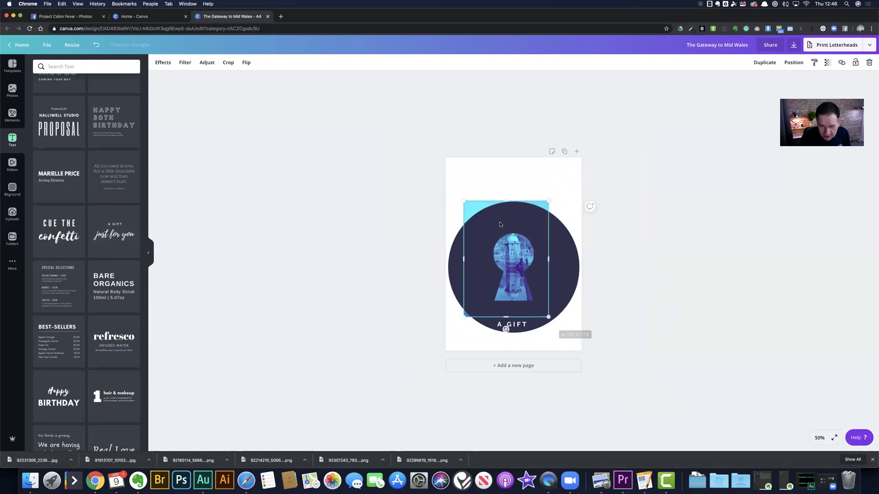
drag(464, 201, 467, 206)
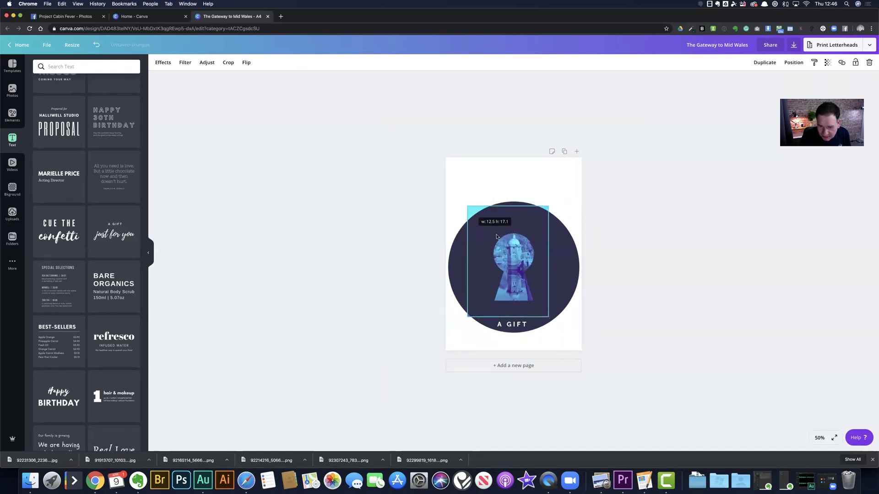
click(677, 318)
click(531, 173)
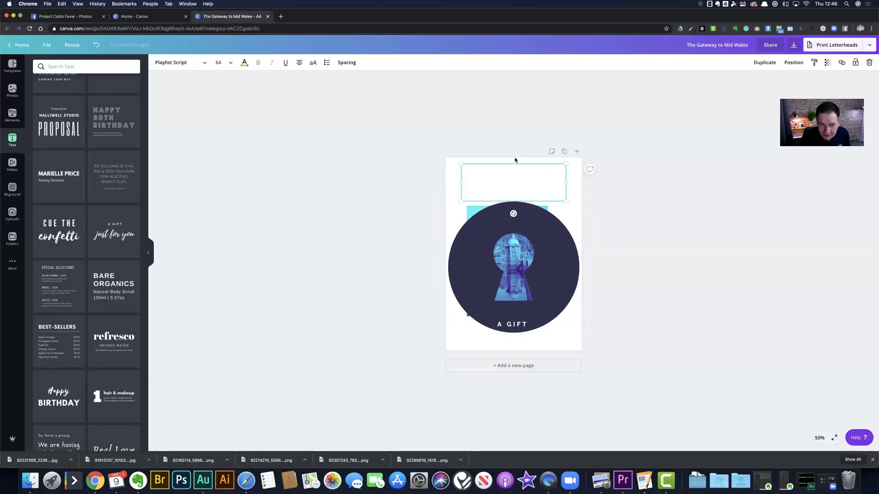
click(711, 212)
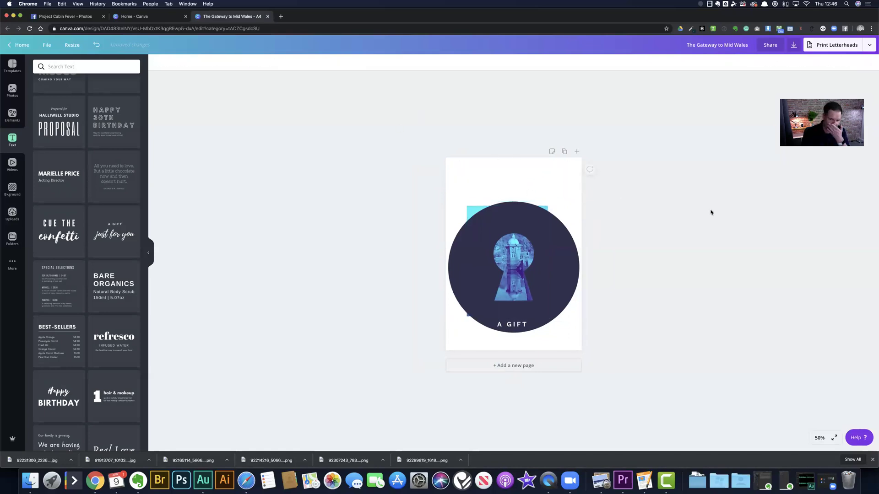
Step: Add the autumn lakeside photo from the Elan Valley results and make it fill the whole page as the background
click(12, 91)
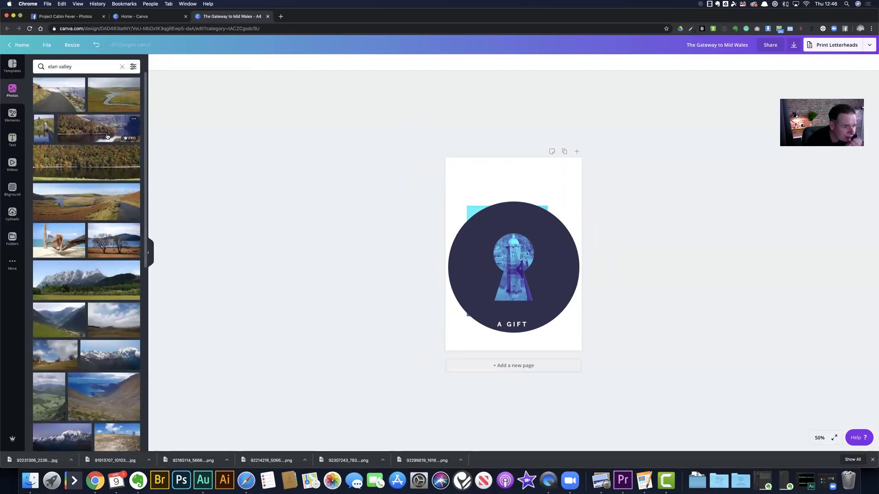
drag(89, 131, 463, 342)
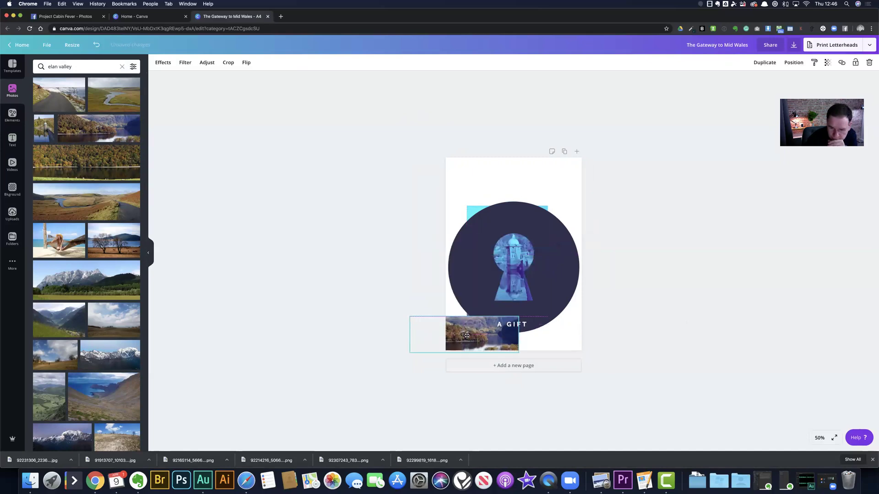
drag(643, 178, 817, 90)
drag(406, 217, 245, 78)
drag(472, 245, 417, 209)
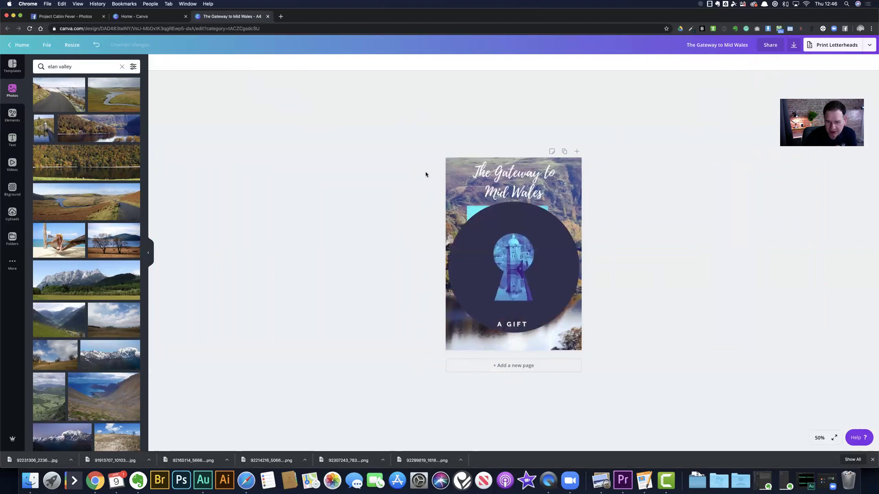
Step: Send the keyhole circle backwards so the blue duotone photo lies in front of it
click(580, 184)
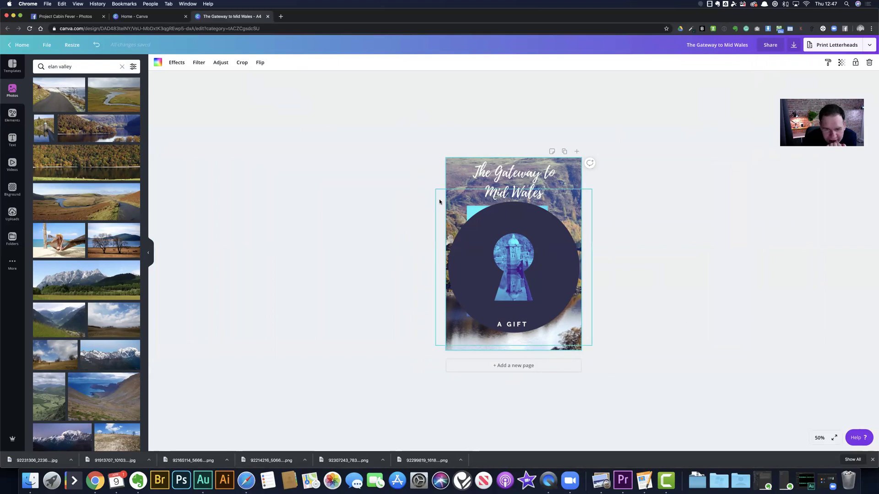
double_click(473, 210)
click(417, 223)
click(476, 212)
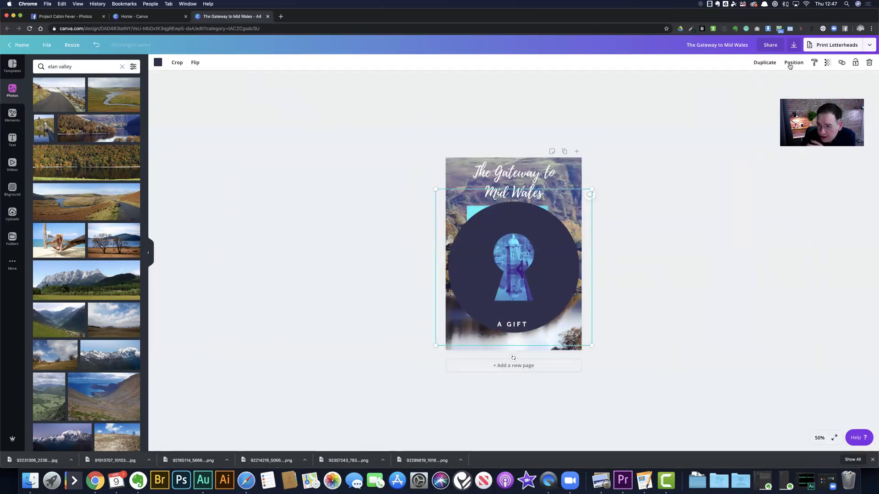
click(791, 63)
click(773, 84)
click(722, 304)
Step: Crop all sides of the duotone photo to a narrow upright rectangle just larger than the keyhole opening
click(539, 270)
drag(508, 208, 507, 231)
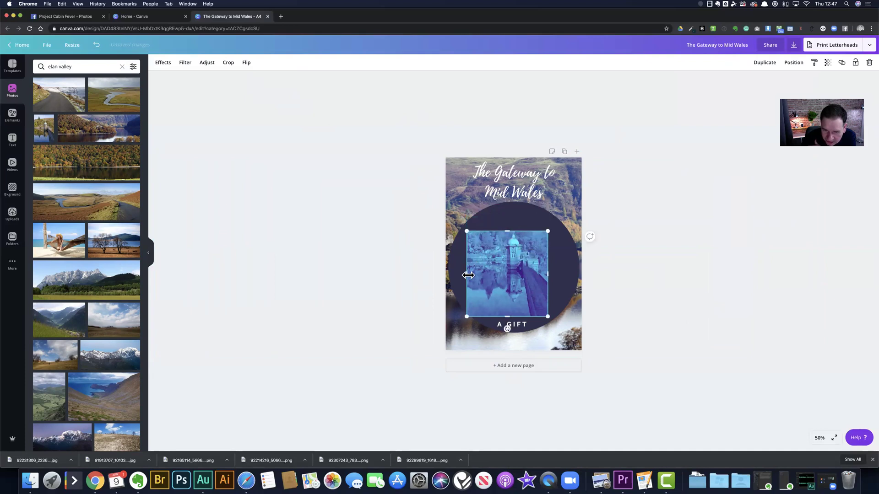
drag(468, 274, 489, 272)
mouse_move(520, 317)
mouse_down()
mouse_move(525, 291)
mouse_move(522, 304)
mouse_up()
drag(532, 265, 573, 264)
Step: Send the cropped duotone photo backwards behind the keyhole circle
click(572, 273)
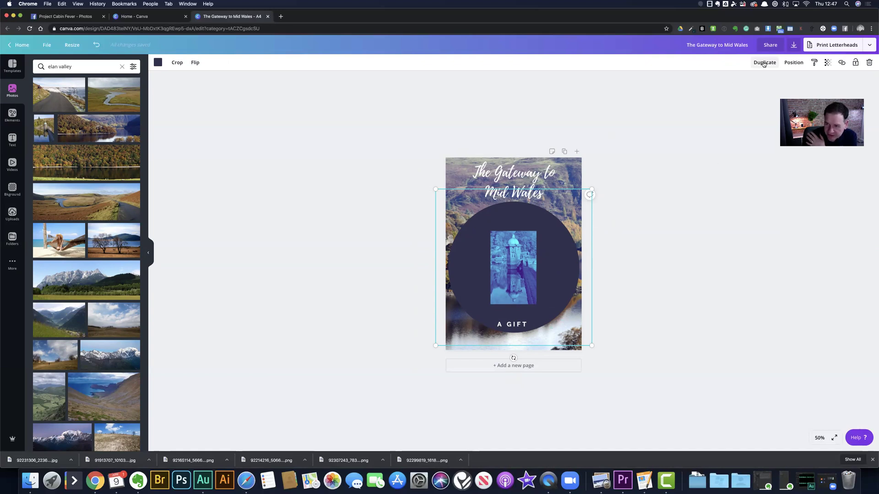
click(790, 64)
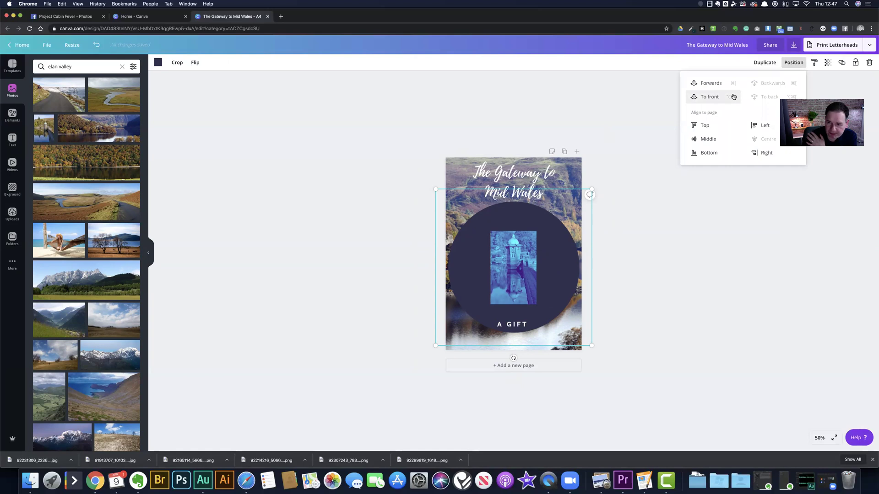
click(655, 161)
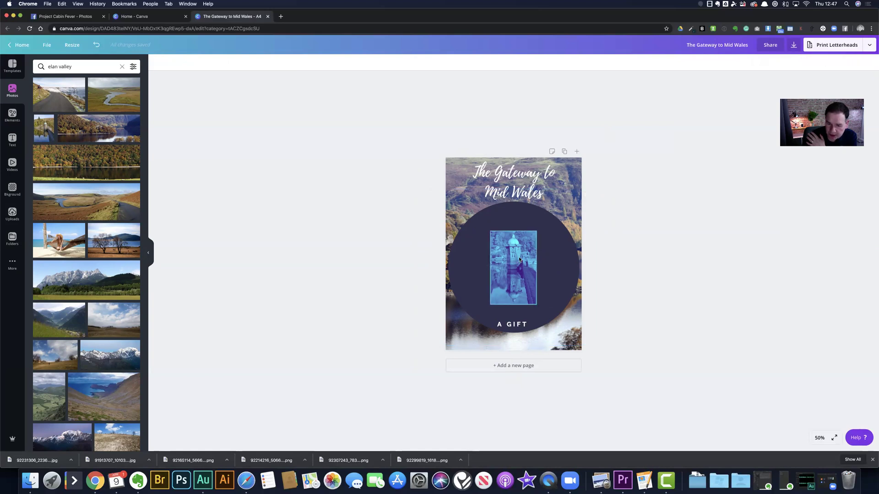
click(790, 64)
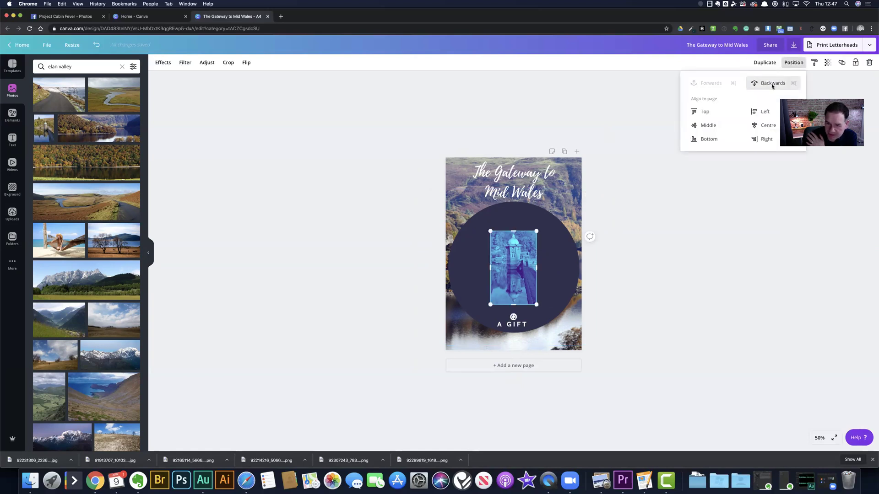
click(771, 83)
click(693, 296)
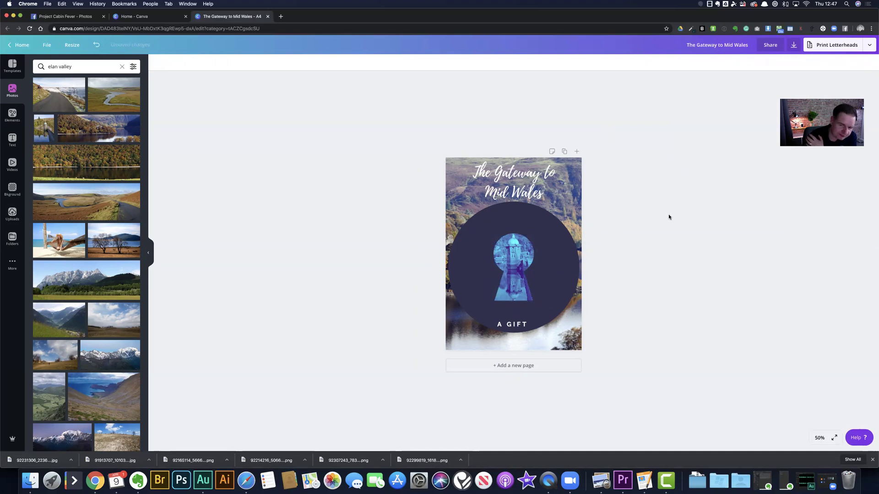
Step: Apply the Sea Blue duotone effect to the lakeside background photo
click(574, 170)
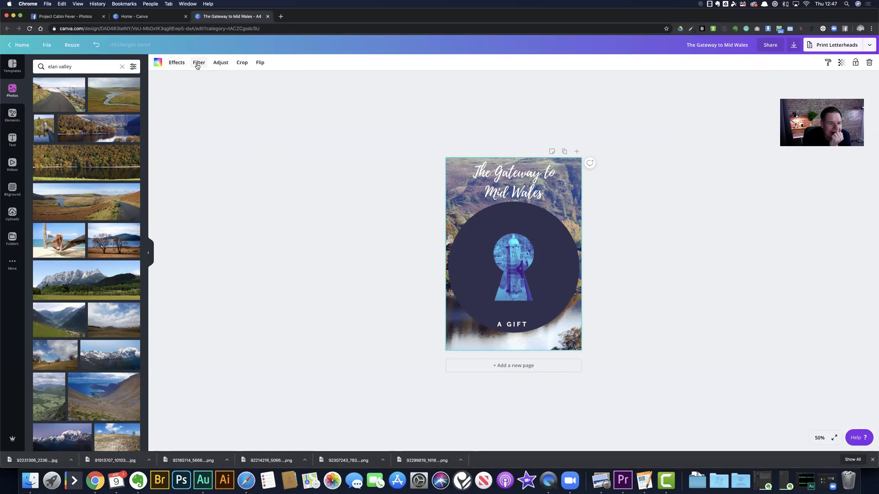
click(177, 63)
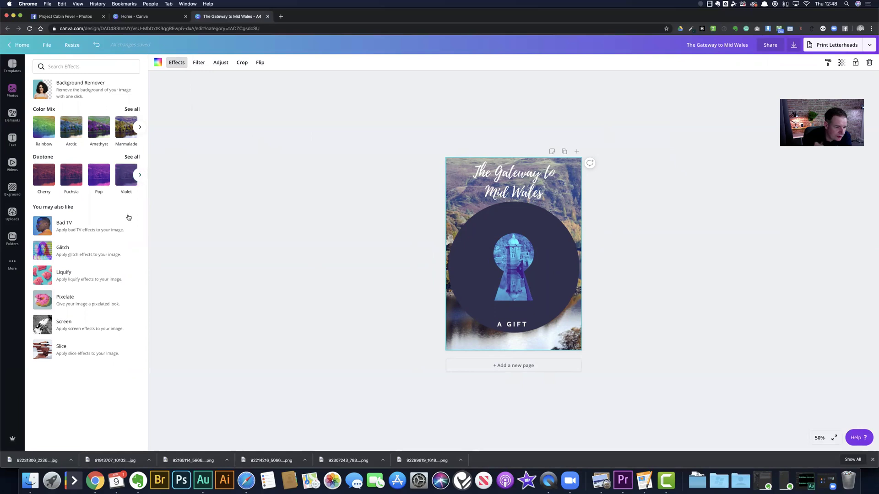
click(140, 175)
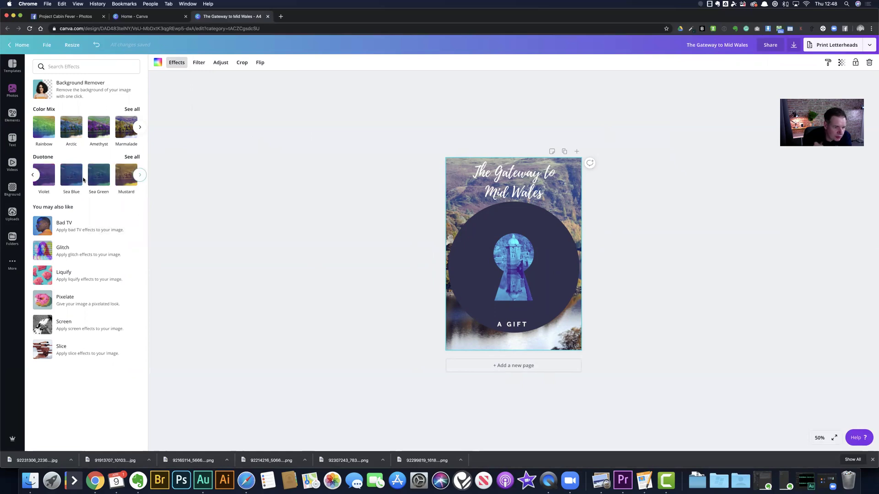
click(73, 178)
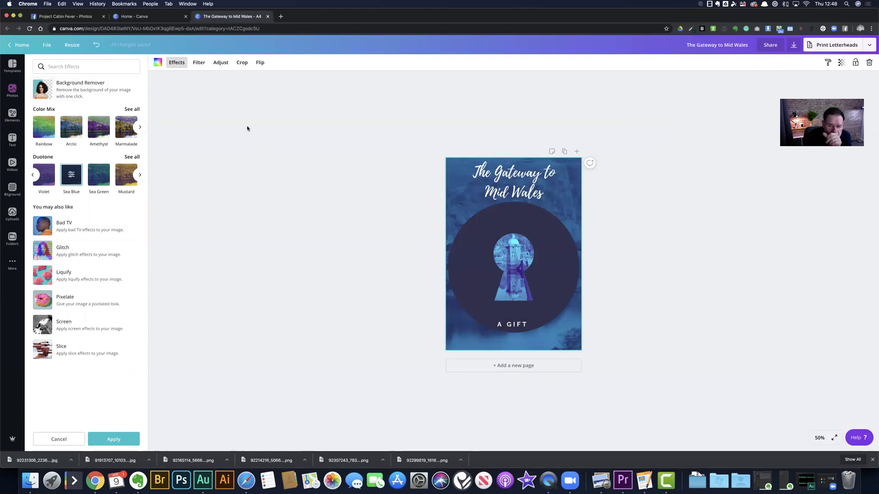
click(199, 62)
Step: Add a slight blur to the background photo to soften its detail
click(220, 63)
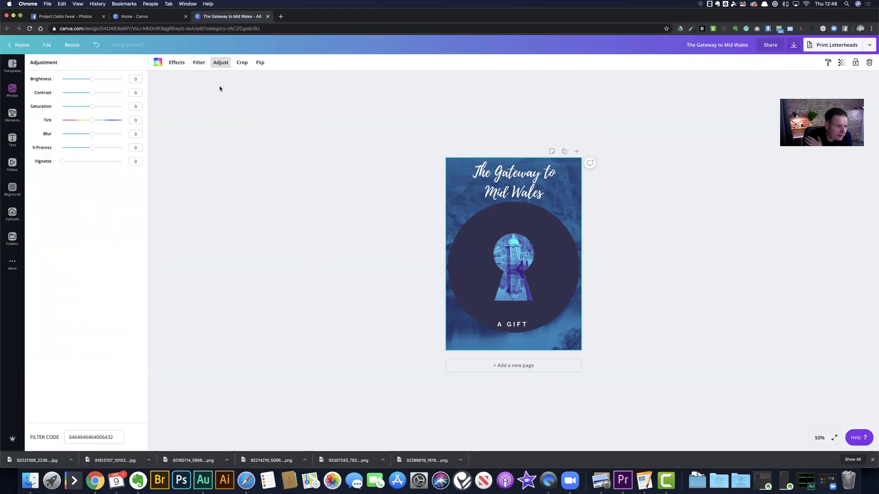
mouse_move(95, 135)
mouse_down()
mouse_move(110, 135)
mouse_move(97, 135)
mouse_up()
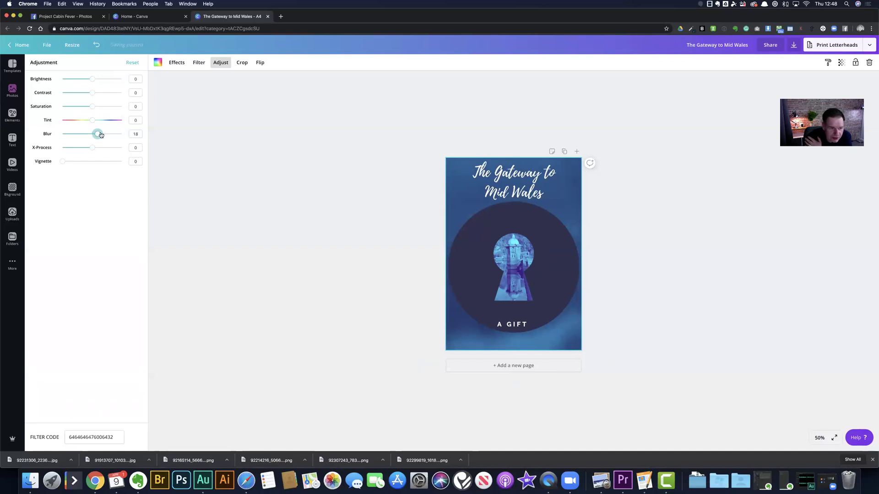
click(140, 134)
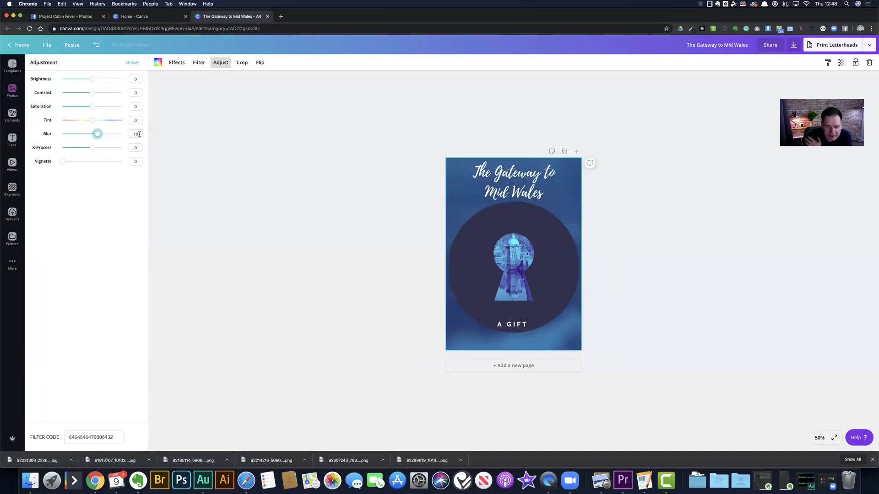
double_click(137, 135)
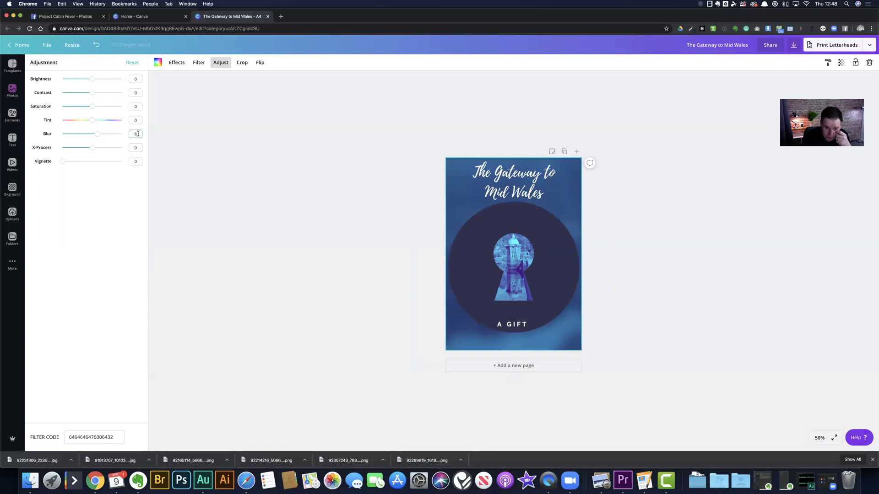
key(Escape)
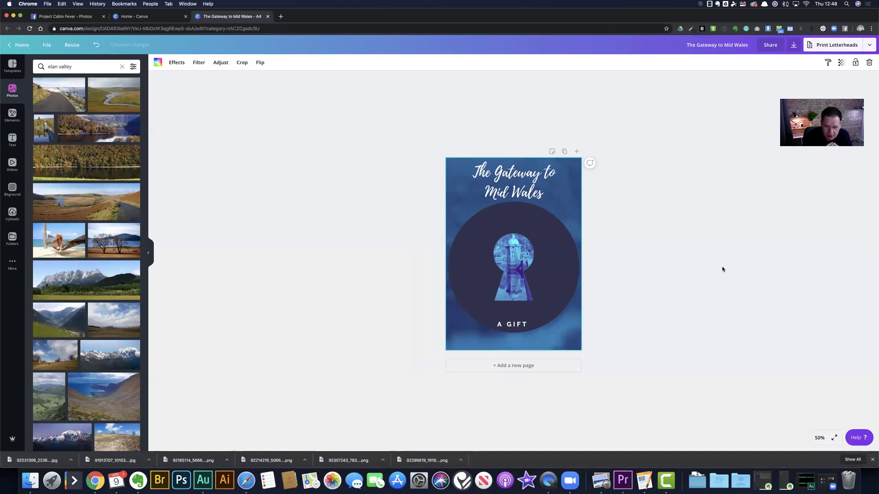
Step: Shrink the keyhole circle further so a margin of background shows on both sides of it
click(570, 275)
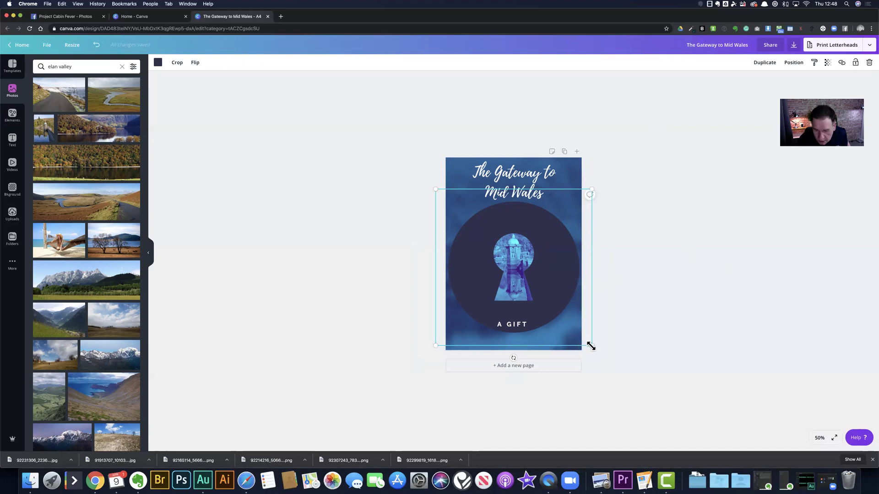
drag(589, 343, 579, 335)
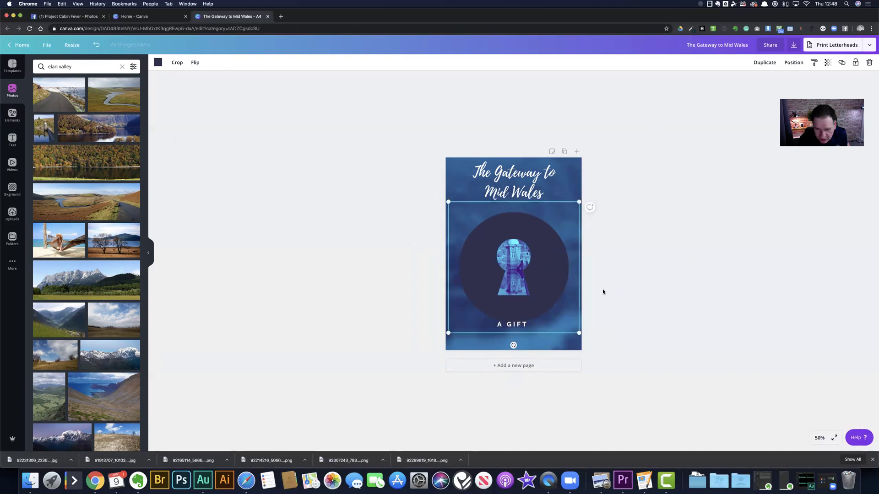
Step: Send the keyhole circle backwards behind the duotone tower photo and shrink the photo slightly
click(655, 315)
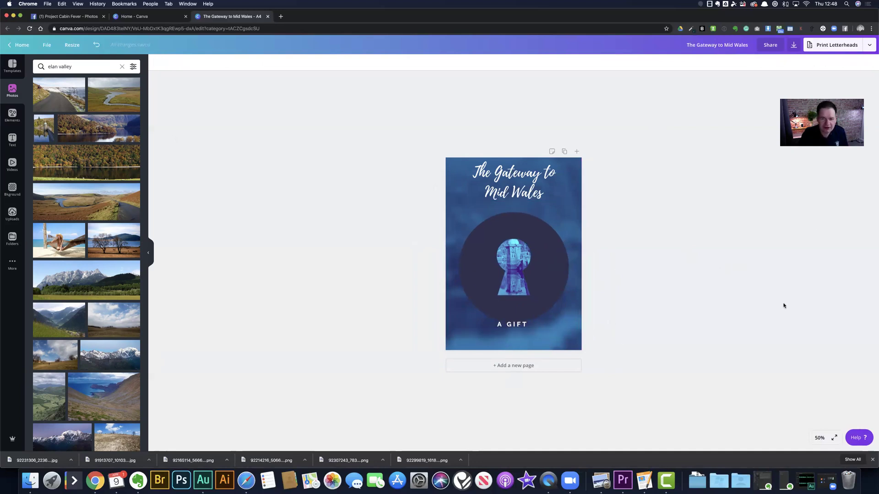
click(552, 258)
click(799, 66)
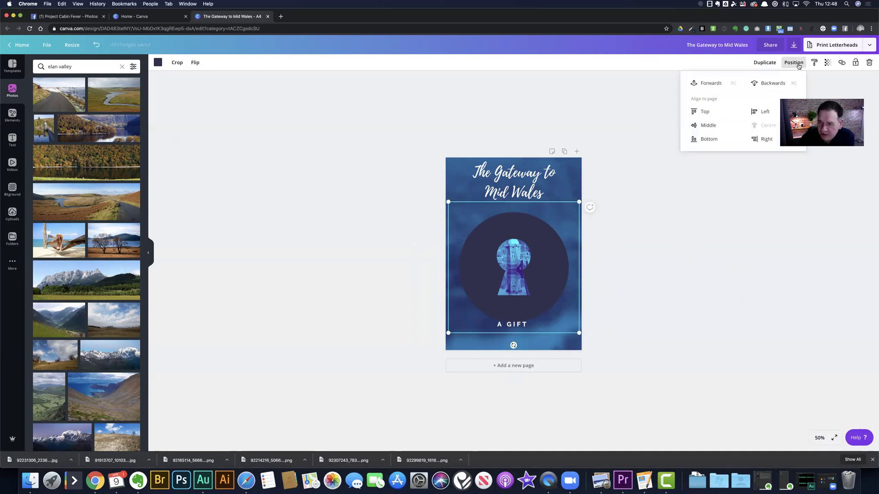
click(770, 83)
key(super+period)
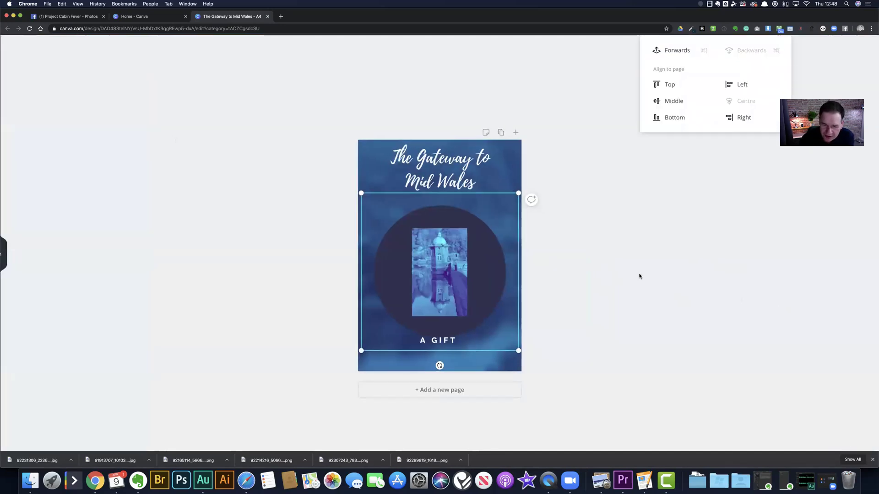
click(463, 274)
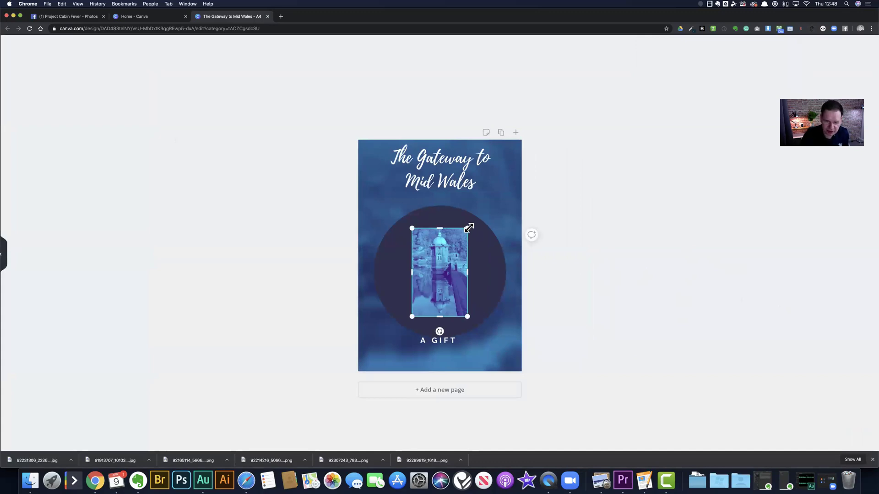
mouse_move(469, 228)
mouse_down()
mouse_move(447, 246)
mouse_move(464, 233)
mouse_up()
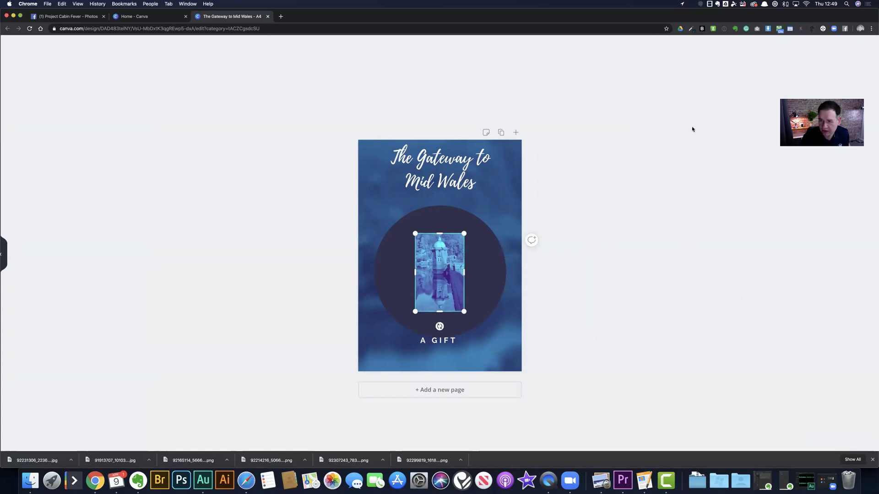
click(631, 129)
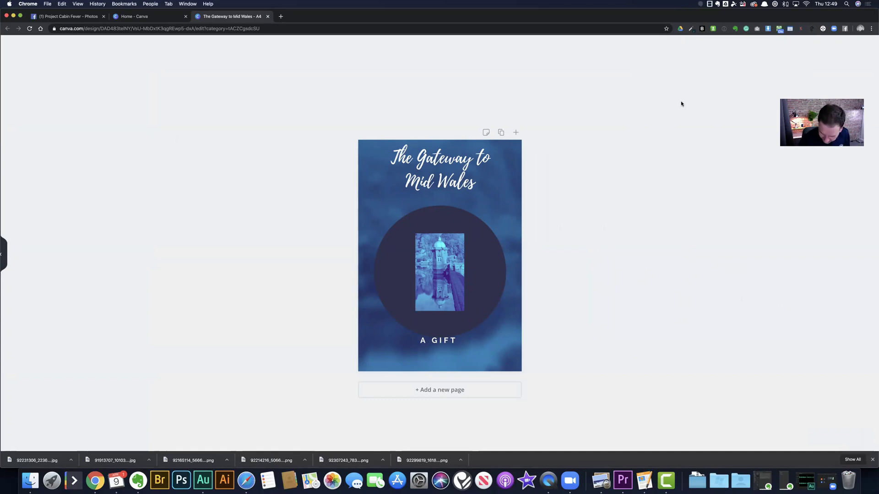
Step: Close and reopen the "The Gateway to Mid Wales" design, and send the tower photo backwards behind the keyhole circle
click(268, 17)
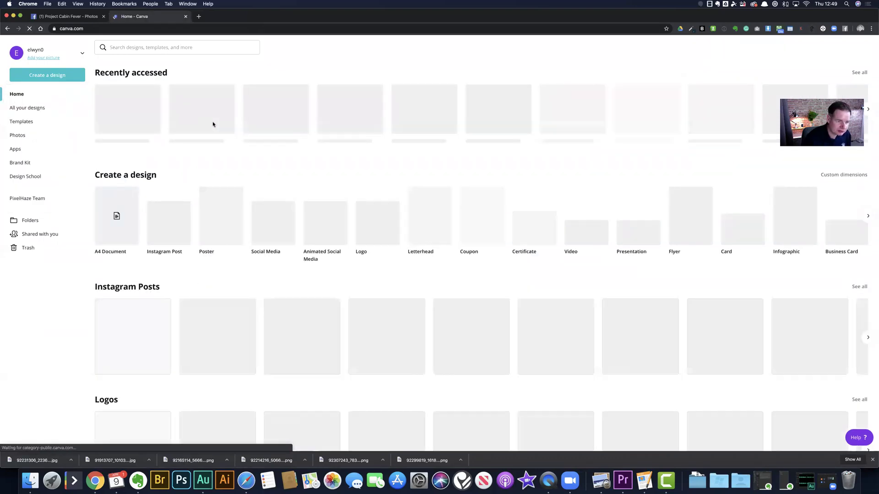
click(126, 106)
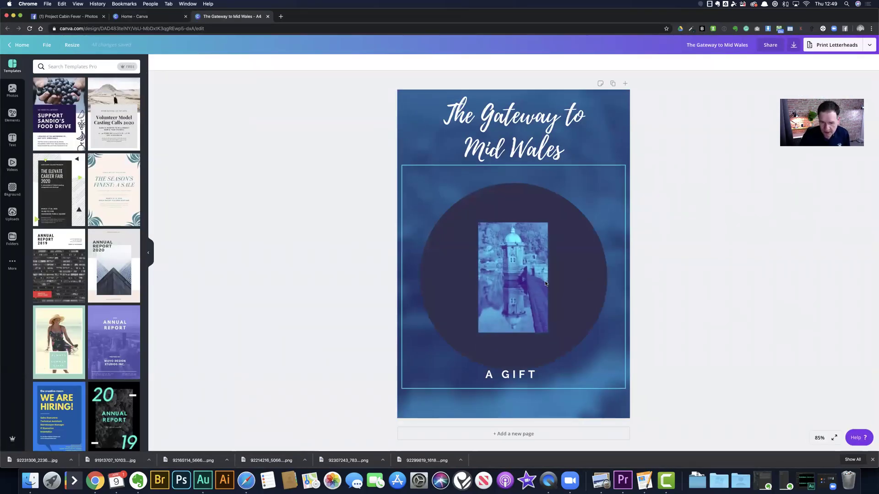
click(523, 273)
click(786, 64)
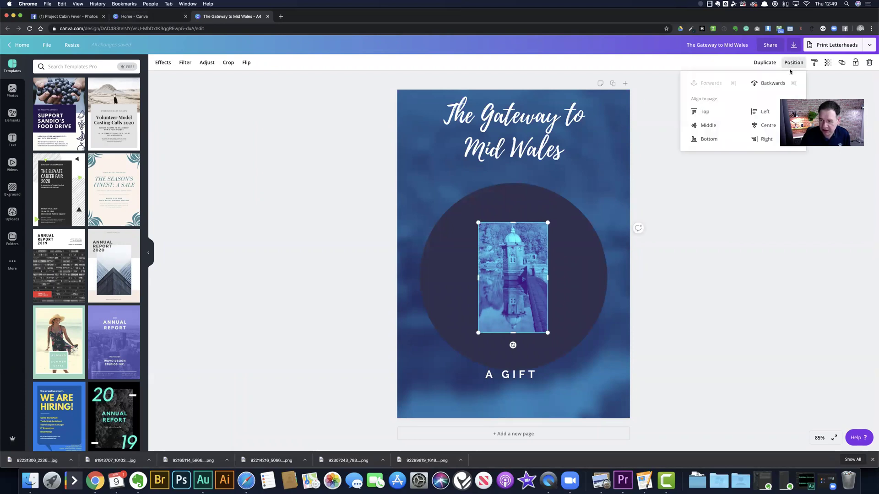
click(769, 83)
click(724, 306)
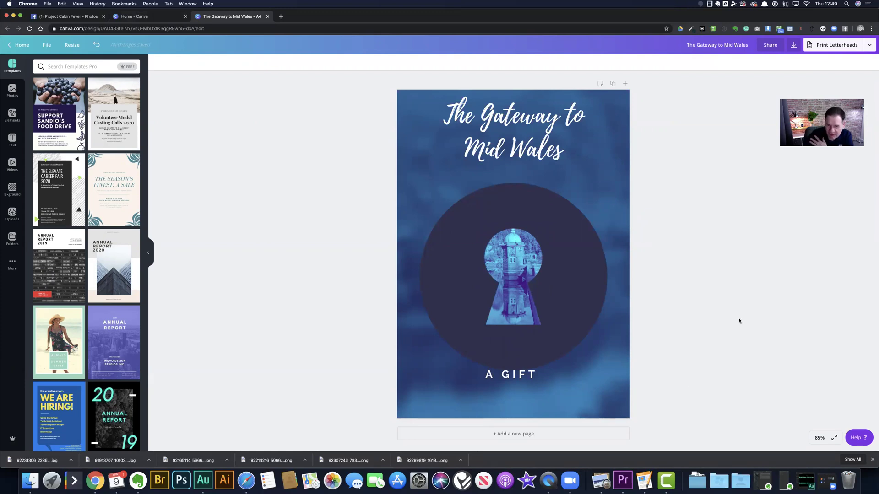
Step: Move the "The Gateway to Mid Wales" title slightly down the page, keeping it centred
click(521, 121)
mouse_move(520, 120)
mouse_down()
mouse_move(519, 130)
mouse_move(506, 129)
mouse_up()
click(728, 221)
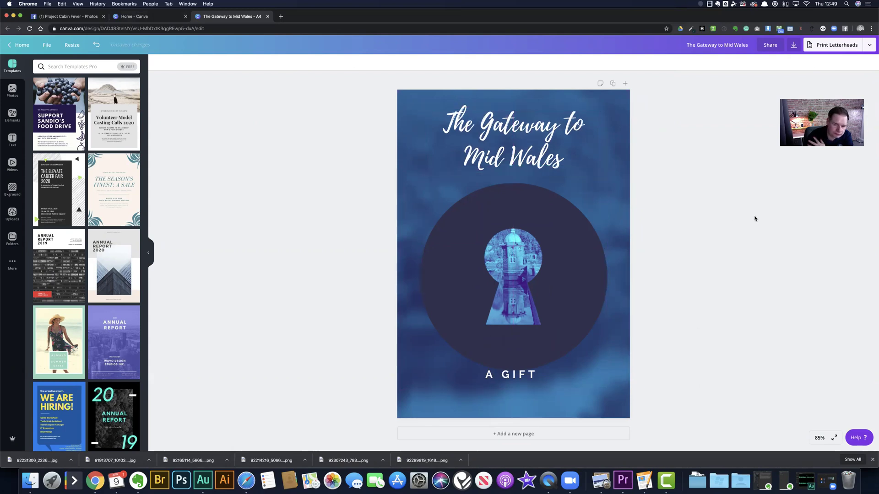
Step: Move the "A GIFT" caption slightly lower and replace its text with "UNLOCKING VERY SOON"
click(529, 376)
drag(518, 376, 458, 385)
double_click(518, 389)
text(UNLOCKING VERY SOON)
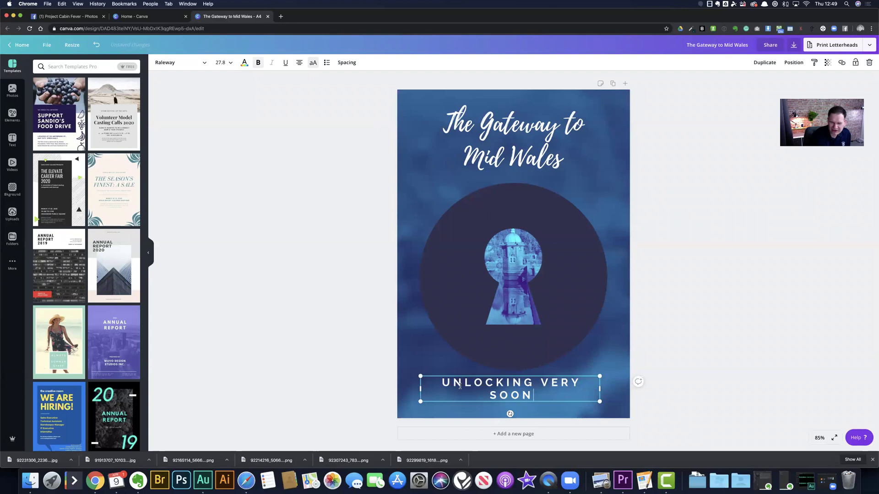
Step: Reword the caption below the keyhole circle to "OPENING VERY SOON..."
drag(530, 383, 437, 380)
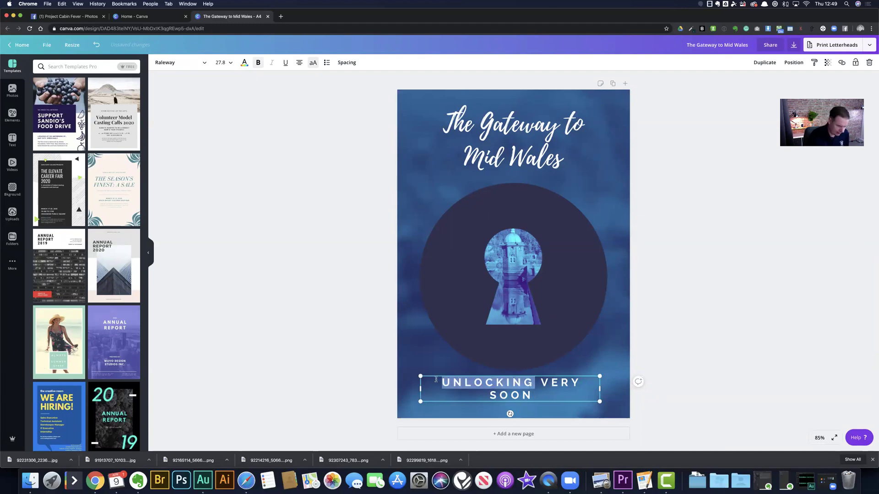
text(OPENING)
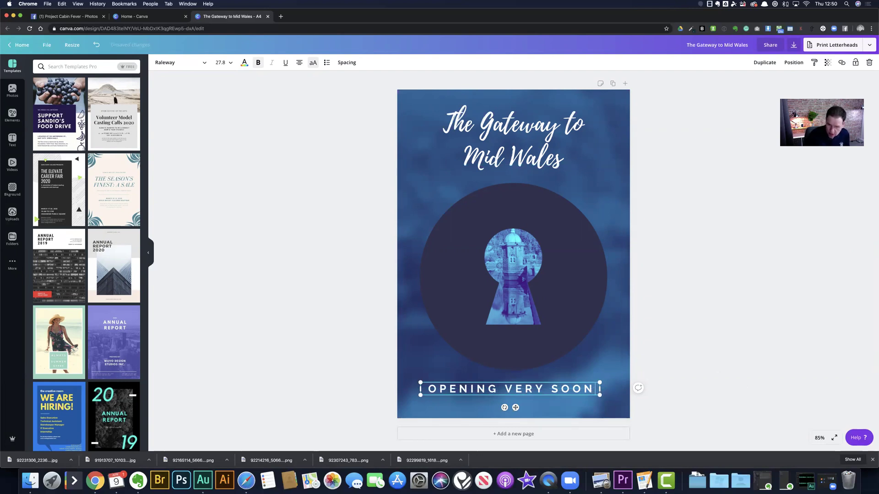
text(...)
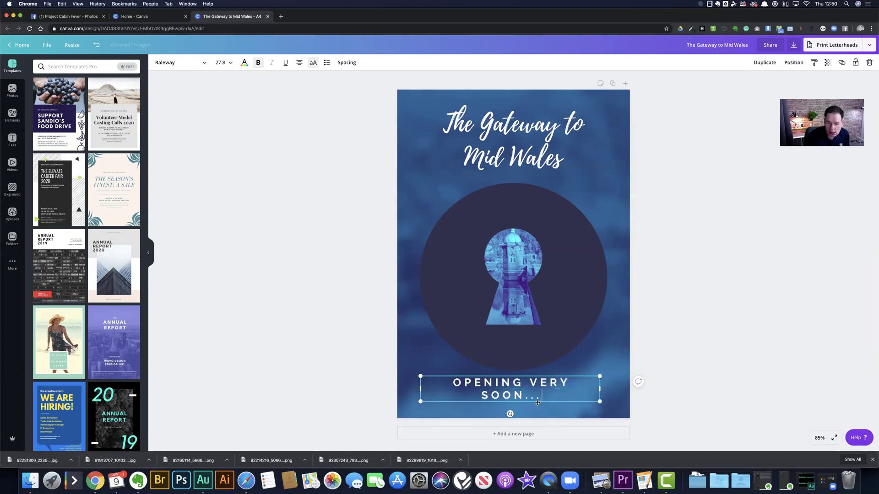
Step: Reduce the letter spacing of the "OPENING VERY SOON..." caption so it fits on one line
drag(553, 396, 452, 380)
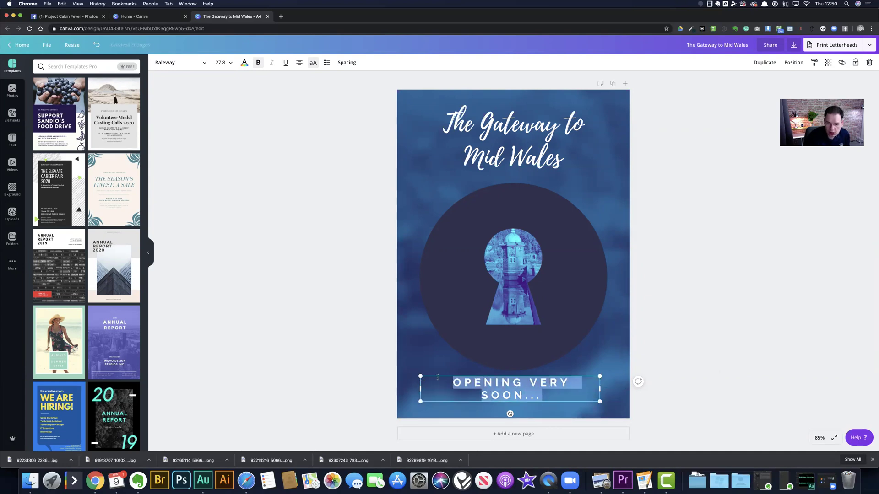
click(350, 62)
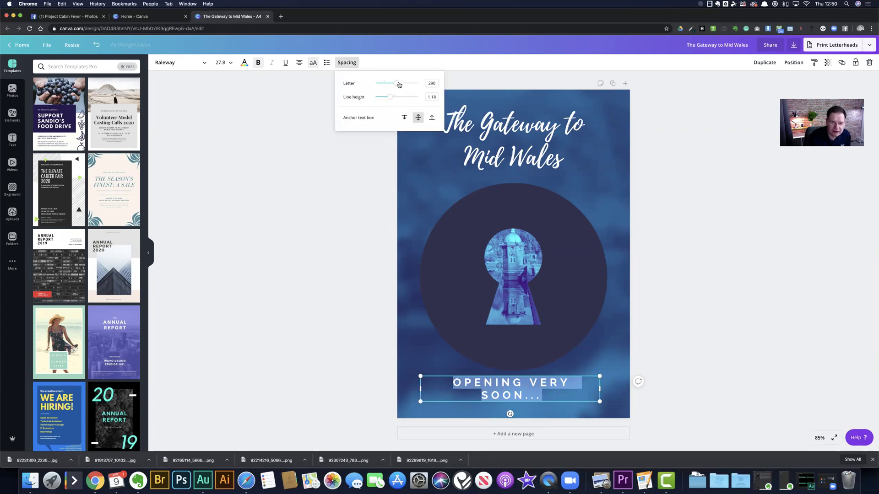
drag(397, 84, 390, 84)
click(314, 149)
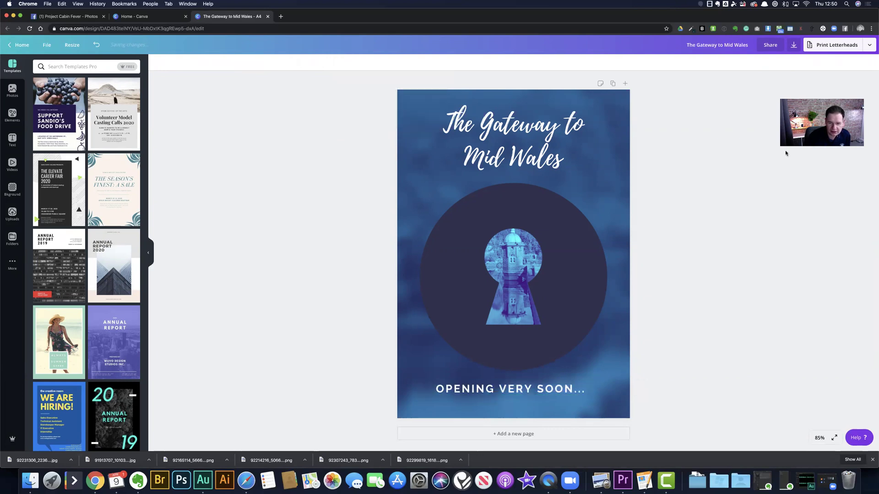
Step: Widen the caption's text box on both sides to the full page width of 21
click(508, 394)
drag(600, 389, 631, 387)
drag(630, 387, 630, 387)
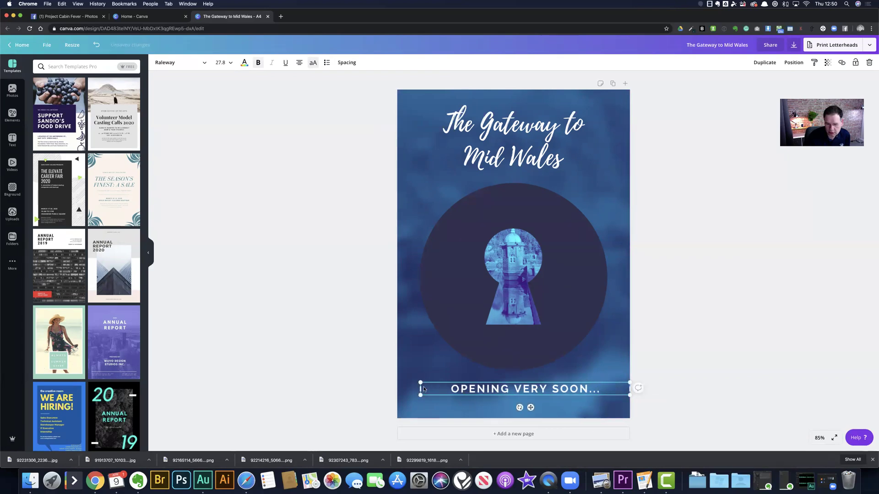
drag(419, 389, 395, 388)
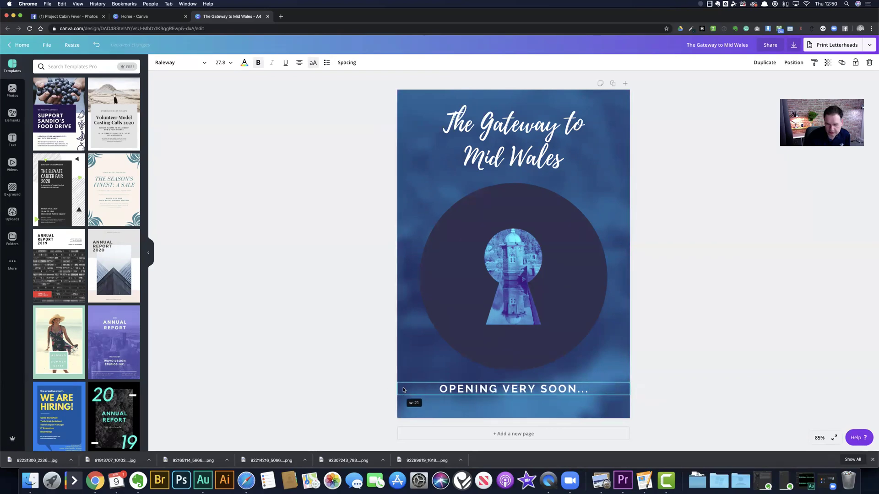
click(705, 318)
Step: Shrink the keyhole circle and move it slightly up, centred between the title and the caption
click(512, 354)
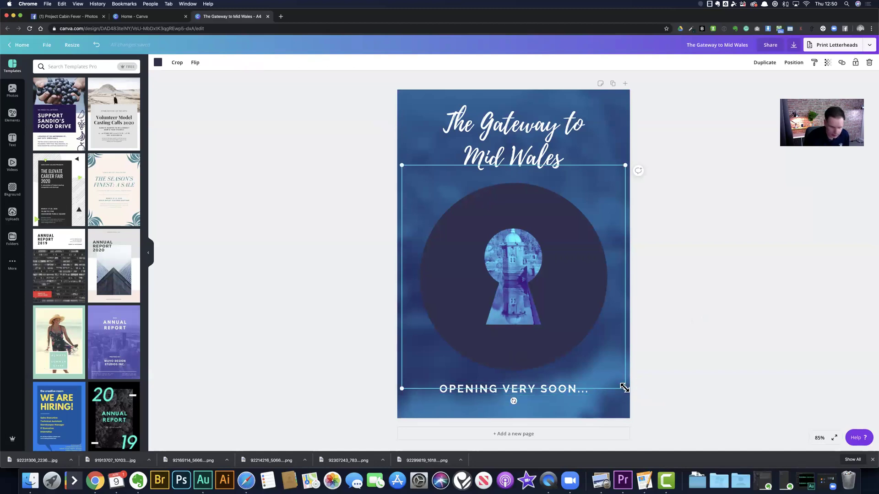
drag(620, 386, 602, 379)
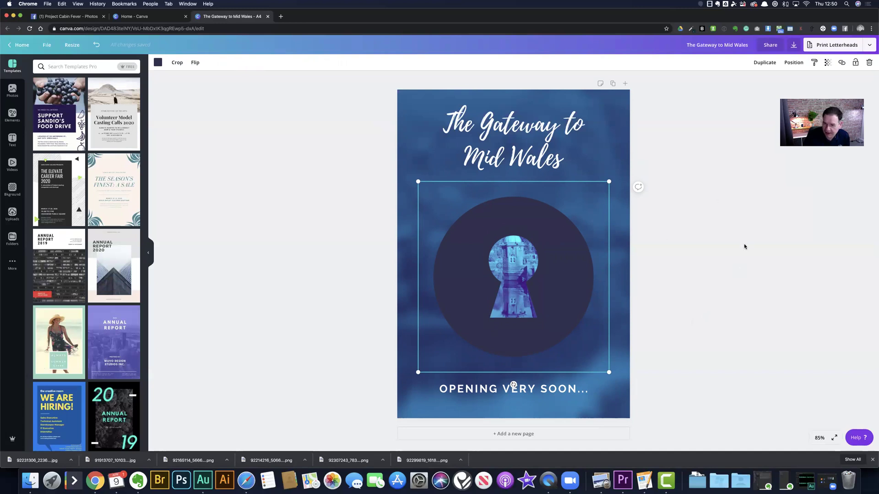
drag(521, 211, 522, 202)
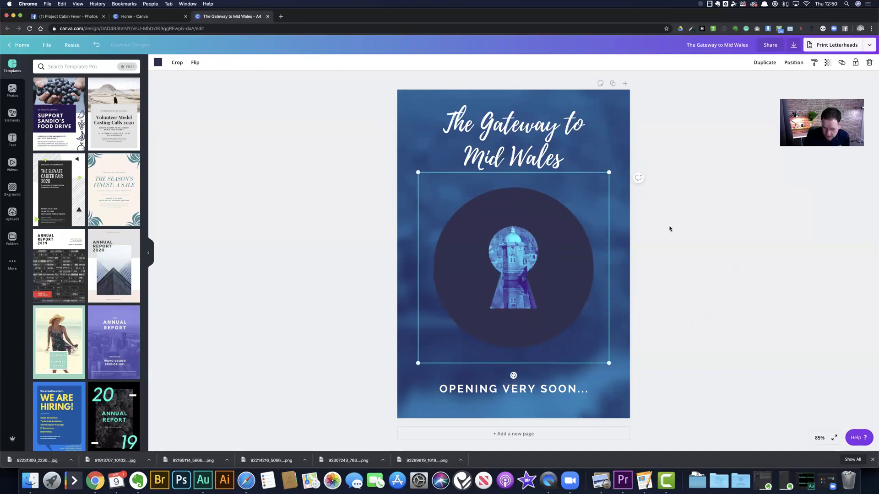
Step: Shrink and recentre the tower photo to fit the smaller keyhole, and place it back behind the circle
click(794, 63)
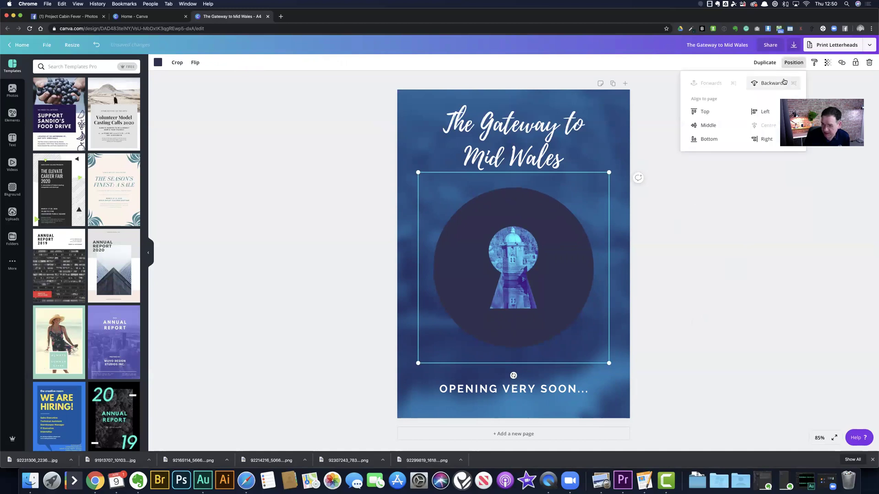
click(534, 246)
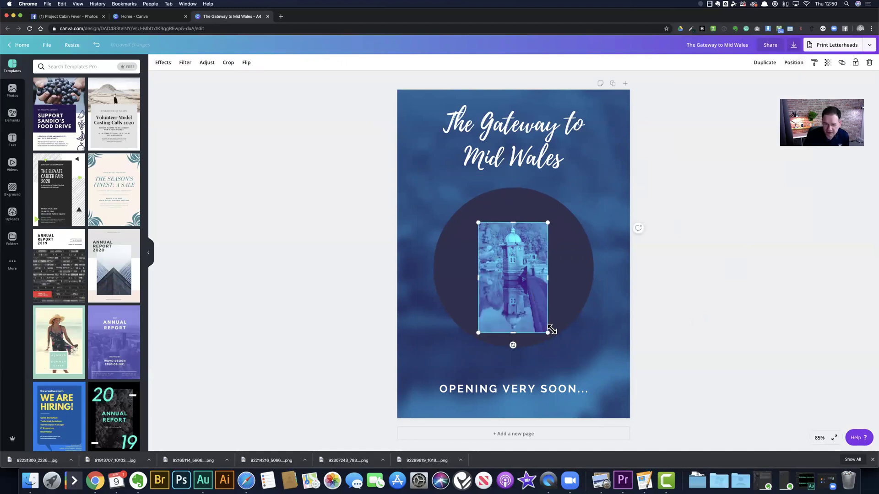
mouse_move(548, 334)
mouse_down()
mouse_move(534, 320)
mouse_move(541, 322)
mouse_up()
drag(510, 285, 511, 275)
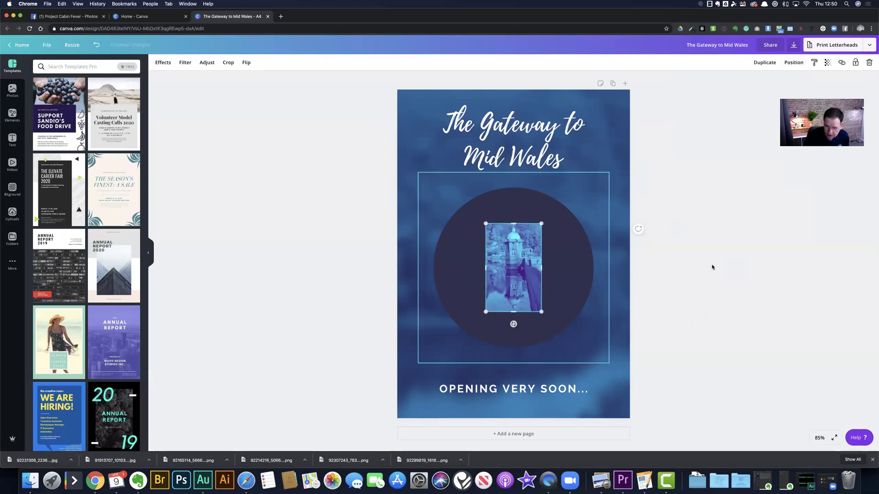
click(794, 63)
click(742, 275)
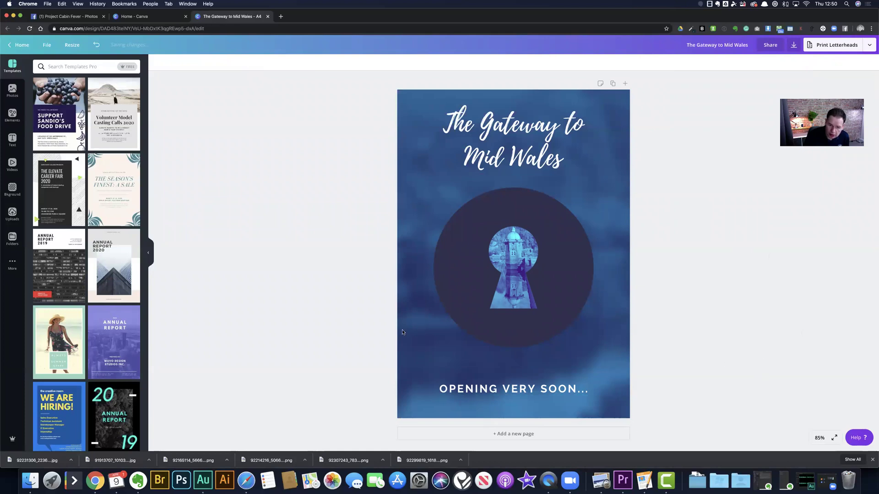
Step: Move the "OPENING VERY SOON..." caption up, closer to the keyhole circle
click(477, 389)
drag(478, 391, 480, 371)
key(Escape)
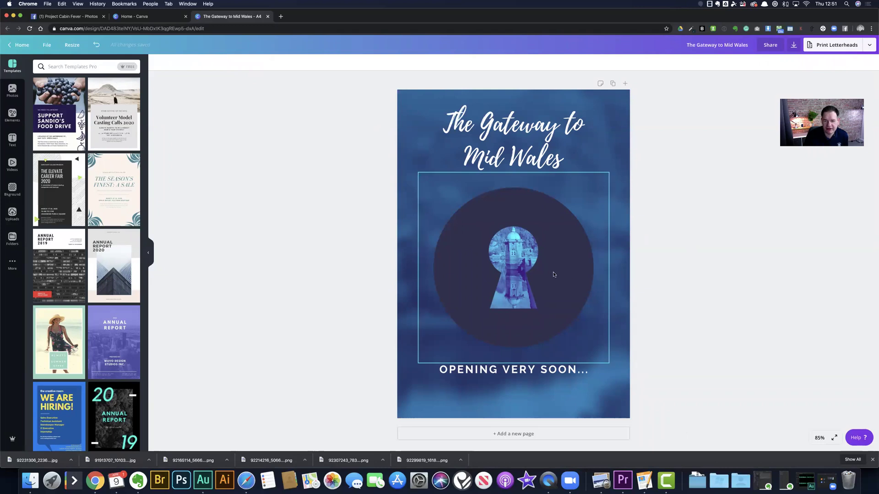
Step: Set the saturation of the blurred background photo to -50
click(620, 128)
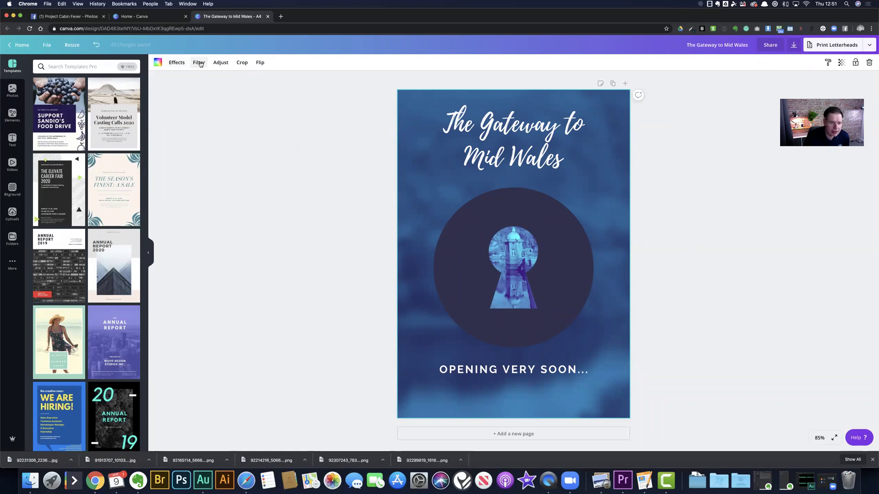
click(220, 62)
drag(92, 107, 76, 107)
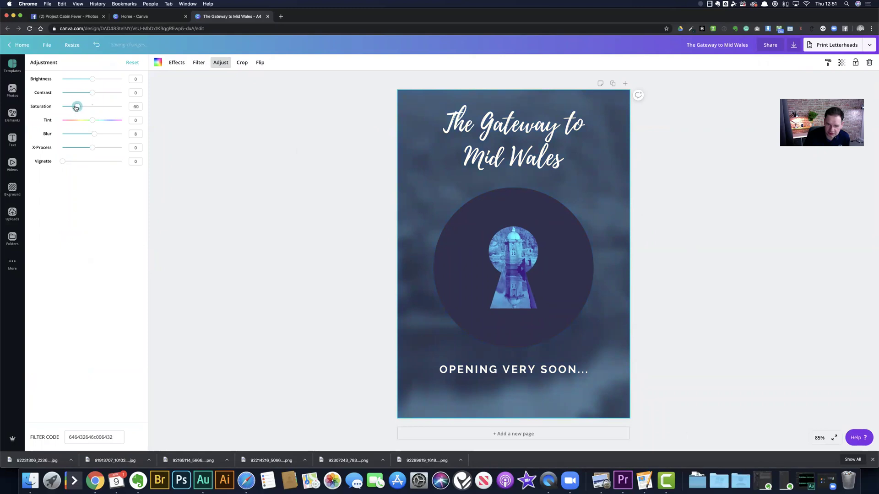
click(221, 62)
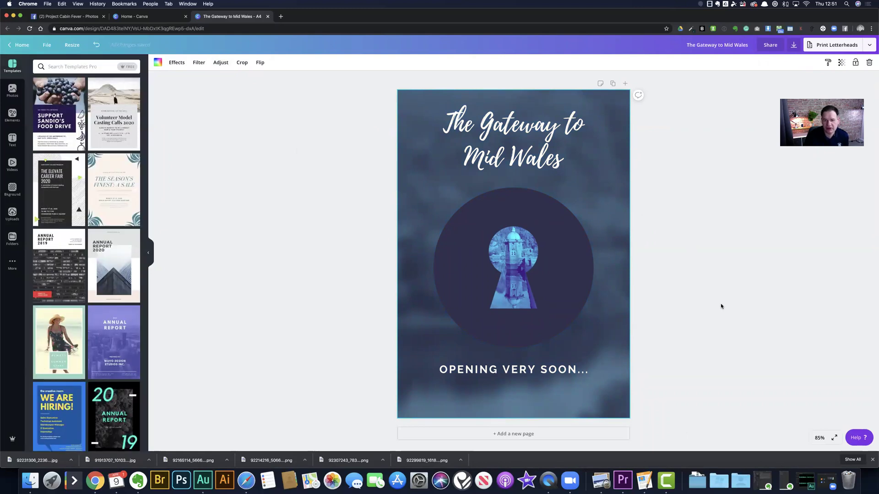
Step: Try several palette colours on the keyhole circle, including light blue, dark blue, orange, purple and red
click(563, 271)
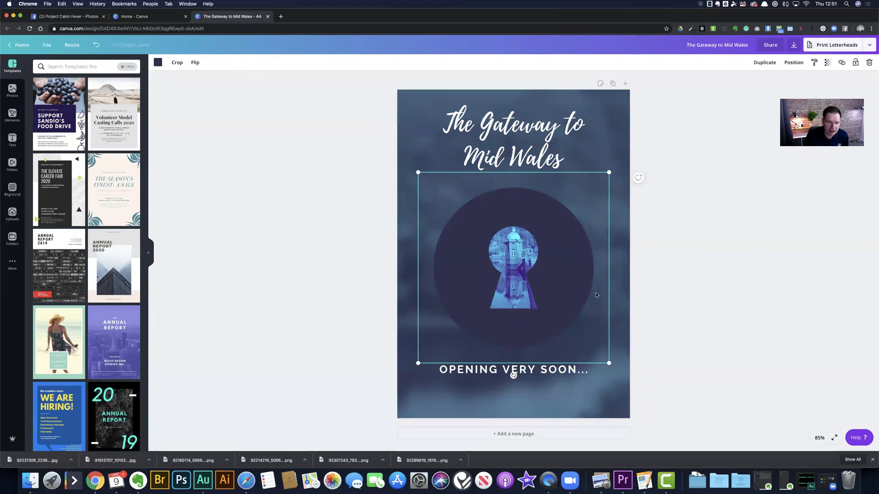
click(157, 65)
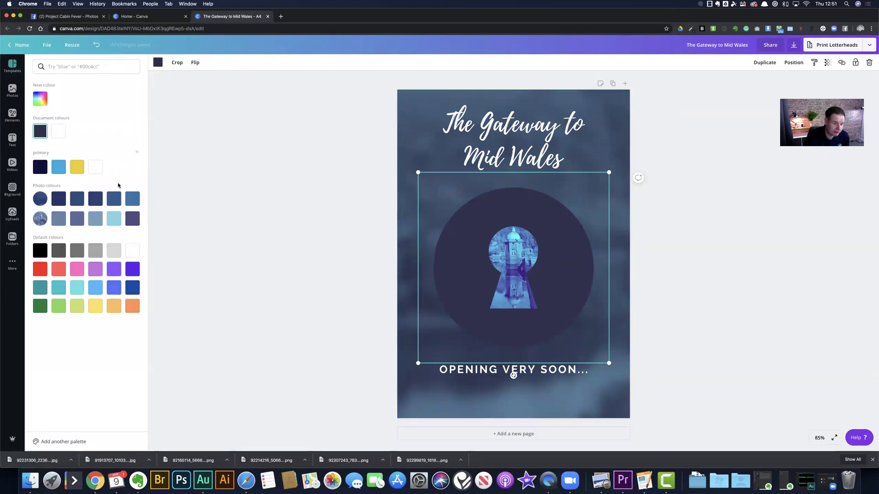
click(113, 220)
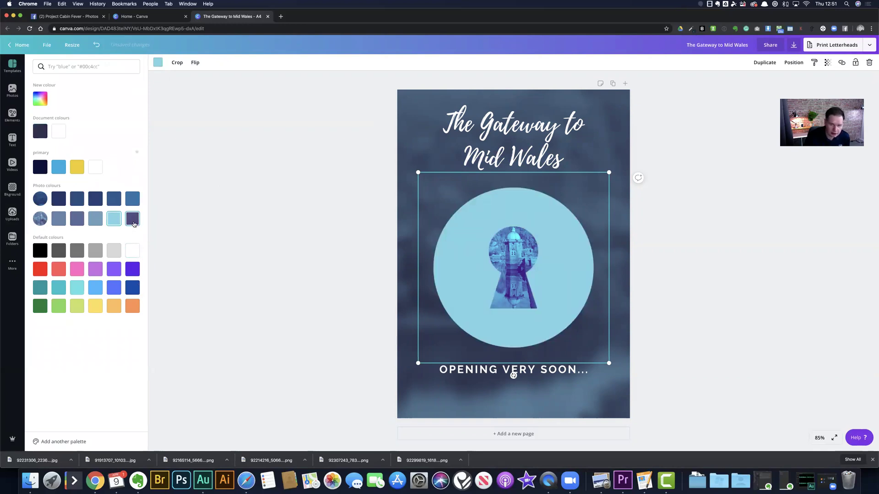
click(133, 220)
click(131, 205)
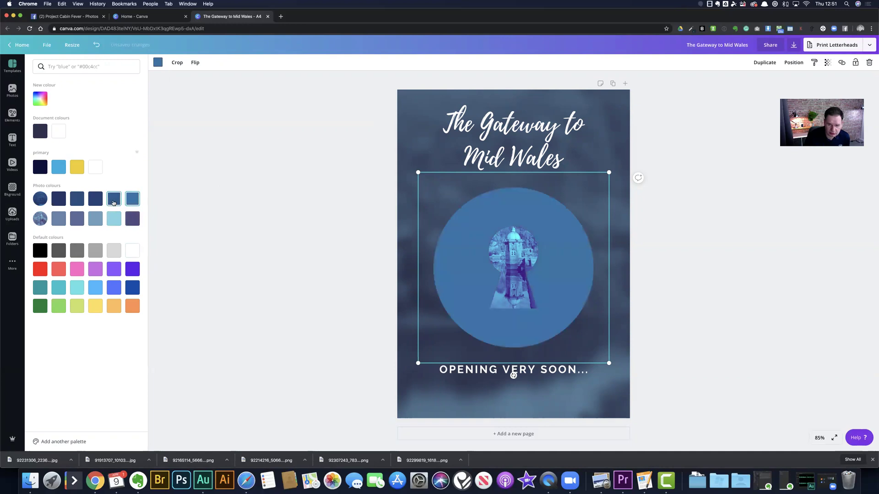
click(114, 202)
click(99, 203)
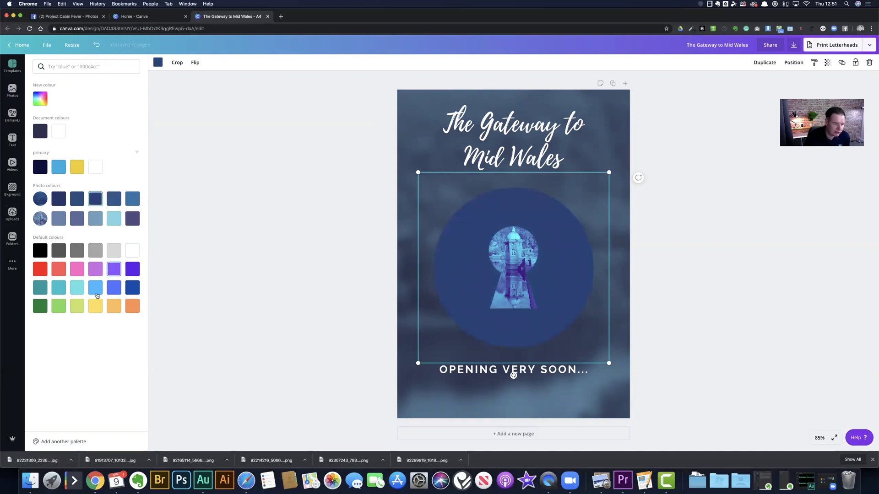
click(113, 307)
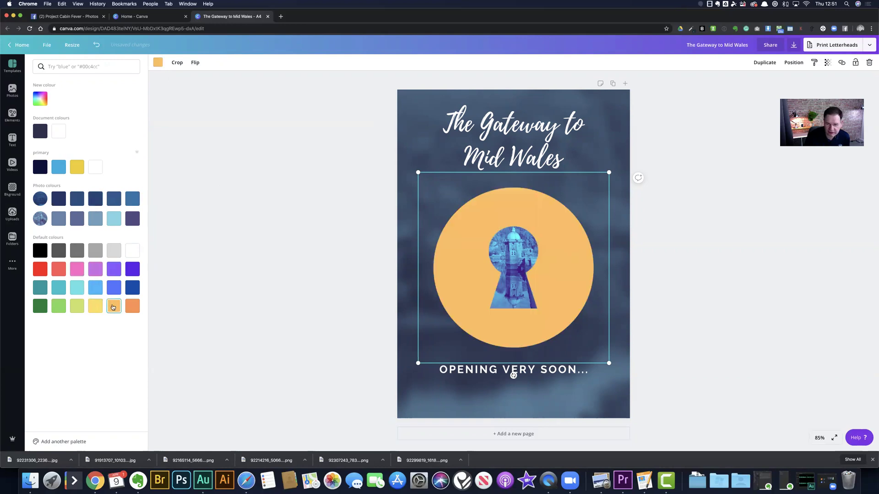
click(78, 270)
click(91, 271)
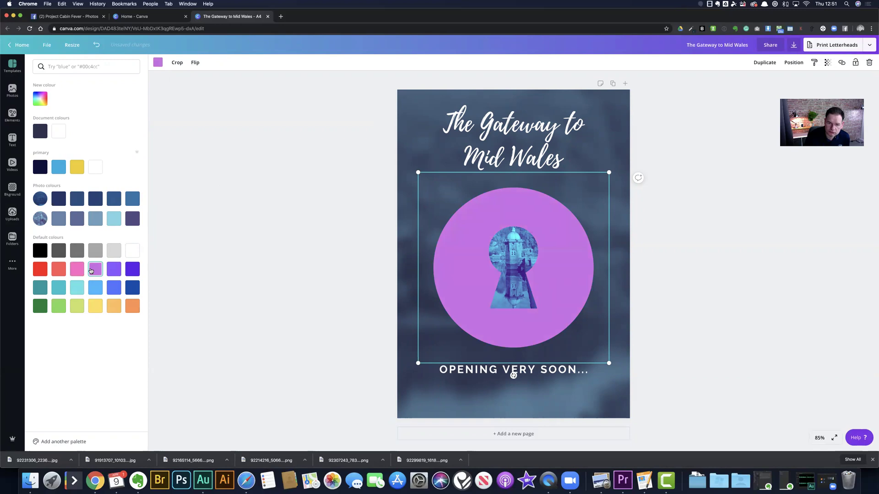
click(61, 276)
click(42, 271)
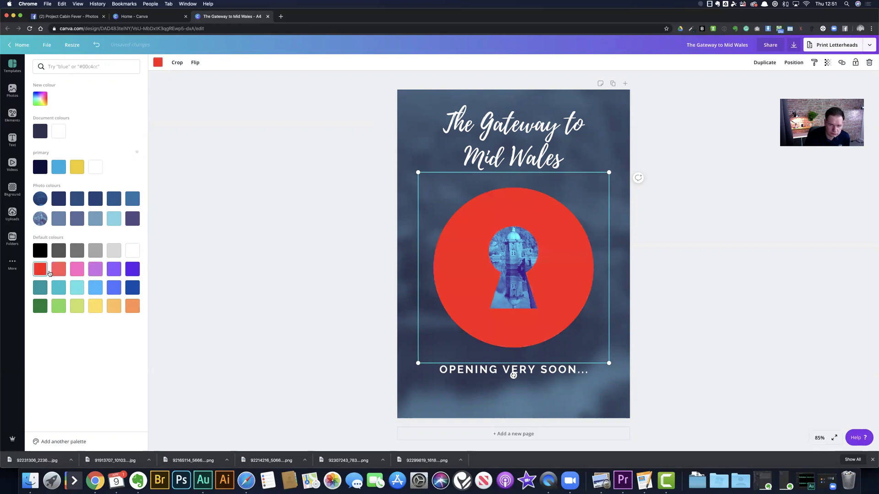
Step: Recolour the keyhole circle pink and soften the shade to the custom colour #e186be
click(77, 271)
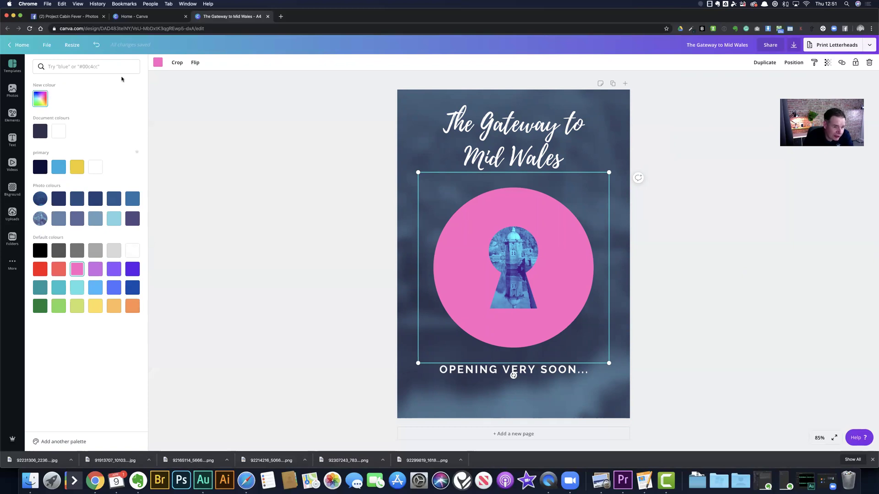
click(158, 62)
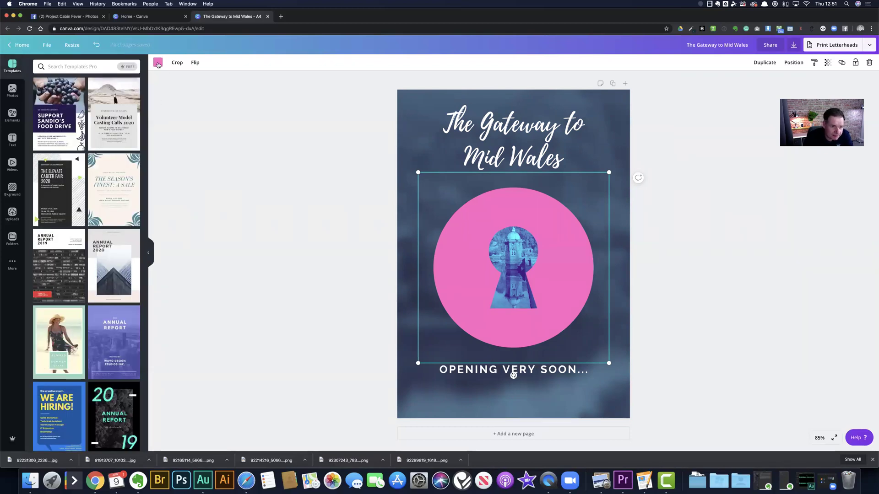
click(157, 62)
click(40, 99)
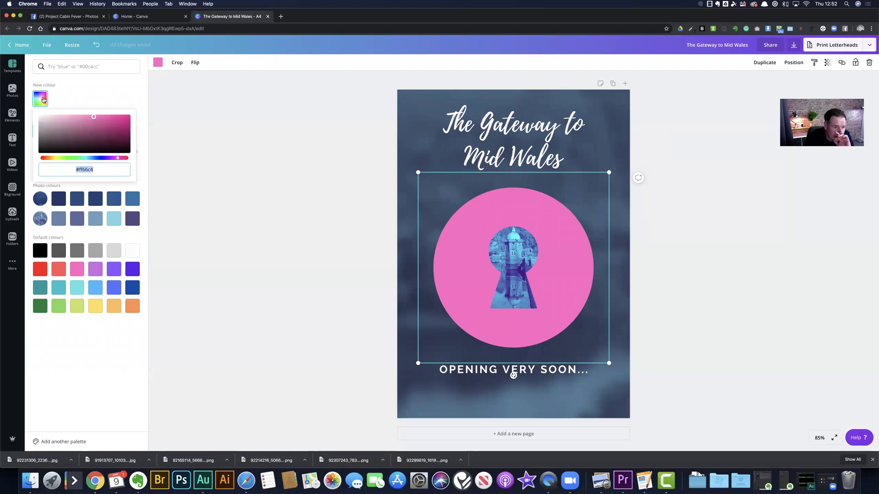
drag(101, 118, 80, 121)
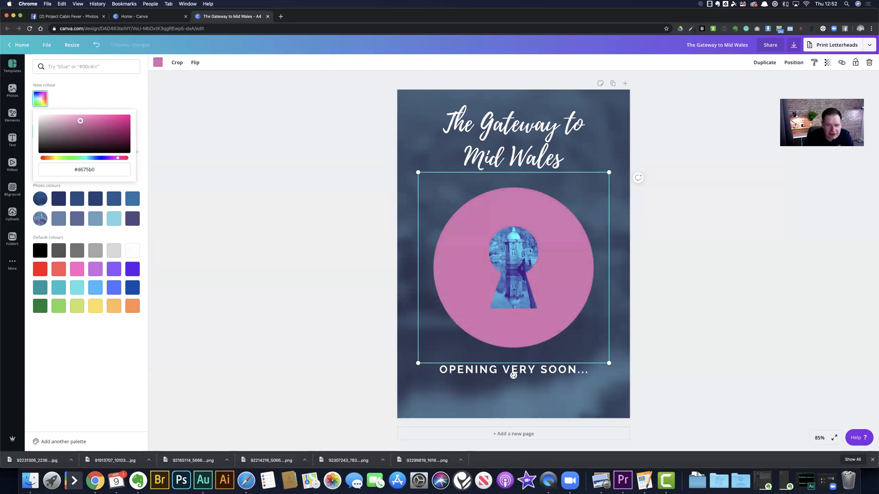
drag(78, 121, 76, 119)
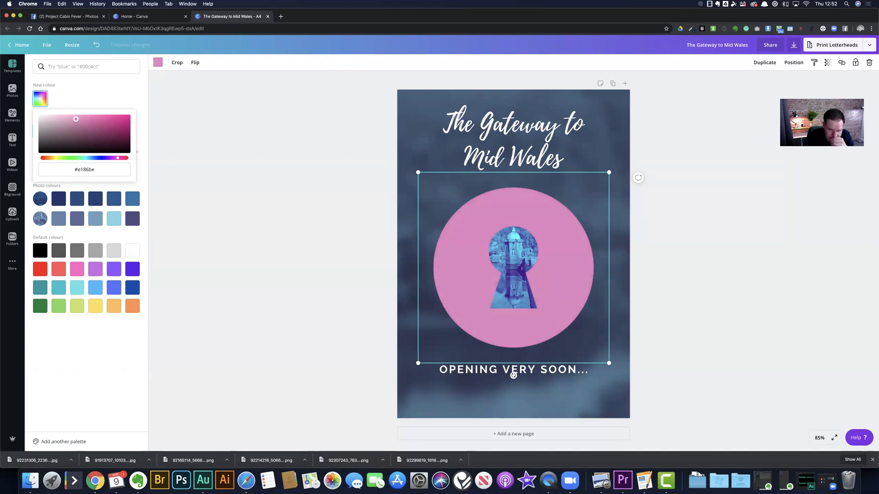
click(174, 124)
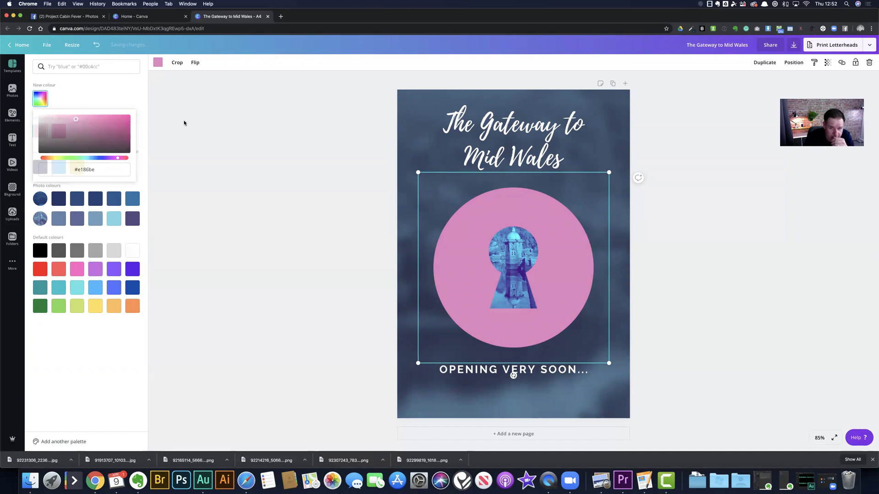
click(300, 264)
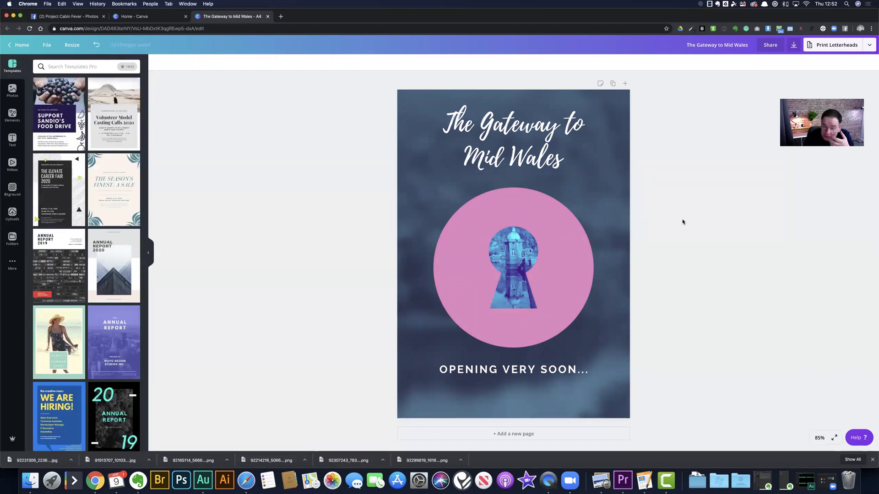
Step: Duplicate the "OPENING VERY SOON..." caption and place the copy centred just below the original
click(545, 374)
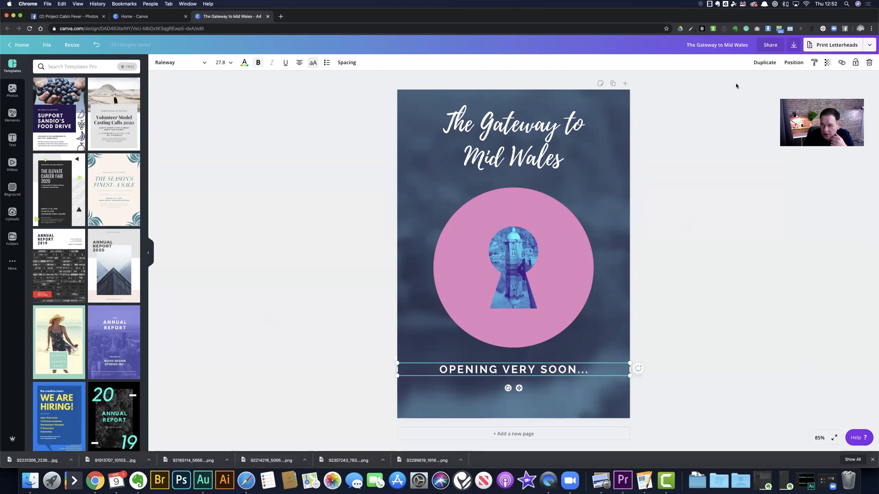
click(764, 65)
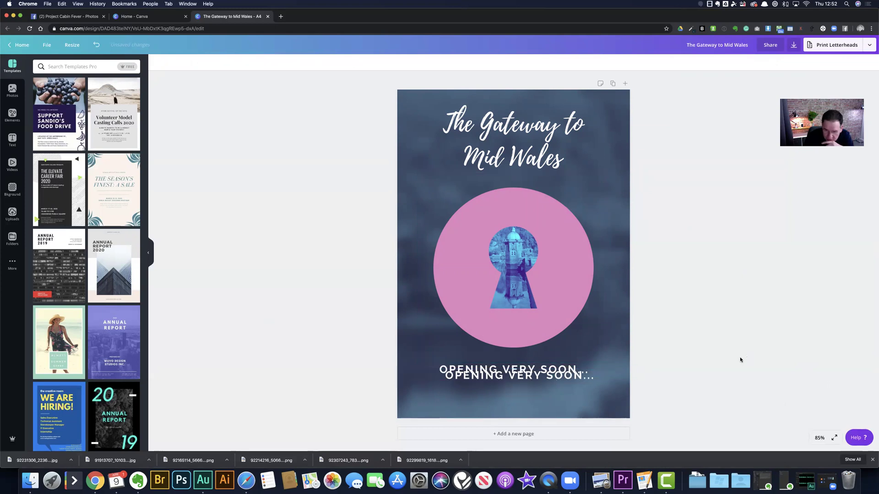
drag(530, 392, 523, 406)
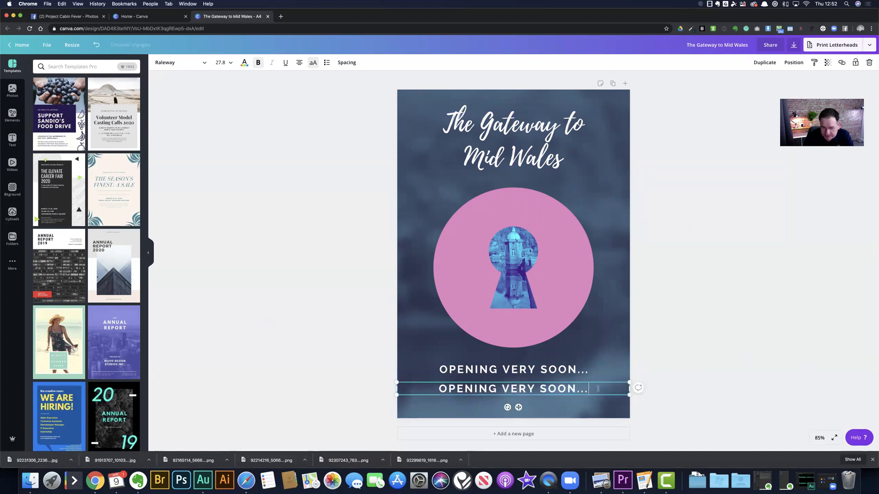
Step: Replace the duplicated caption's text with "PLEASE COME BACK TO SEE US AFTER COVID-19"
drag(590, 389, 442, 388)
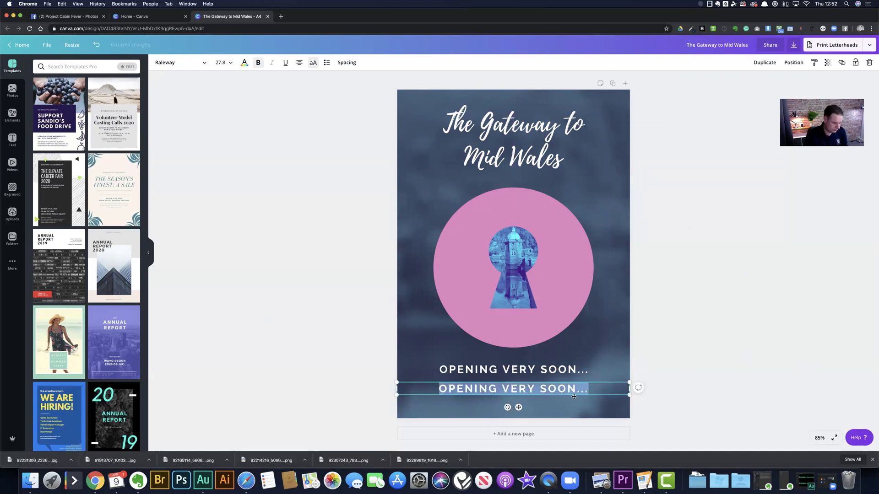
text(PLEAS)
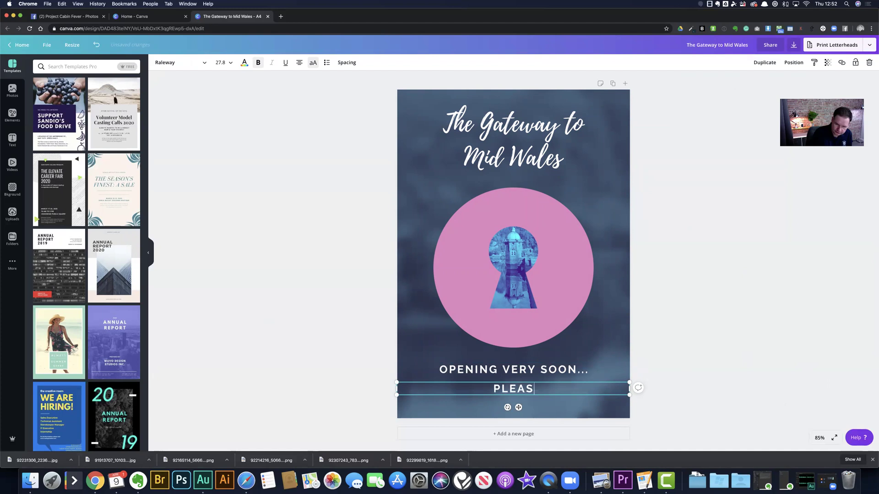
text(E COME BACK )
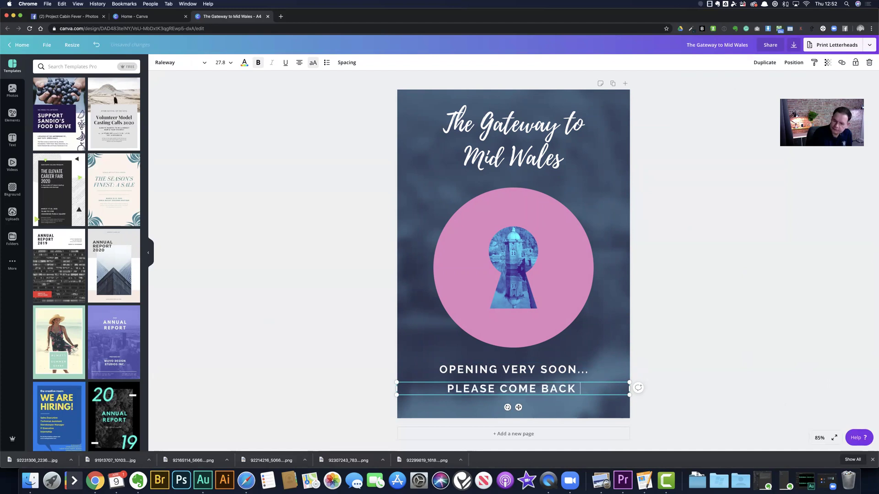
text(TO SEE)
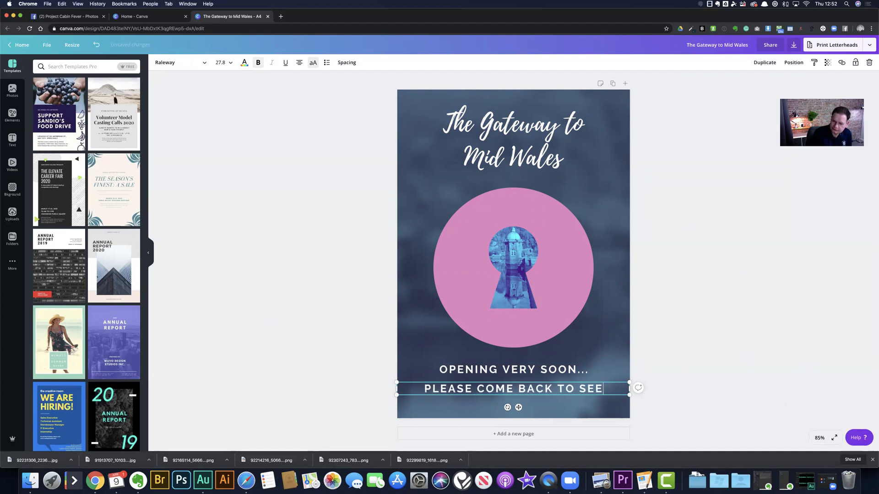
text( US AFTER )
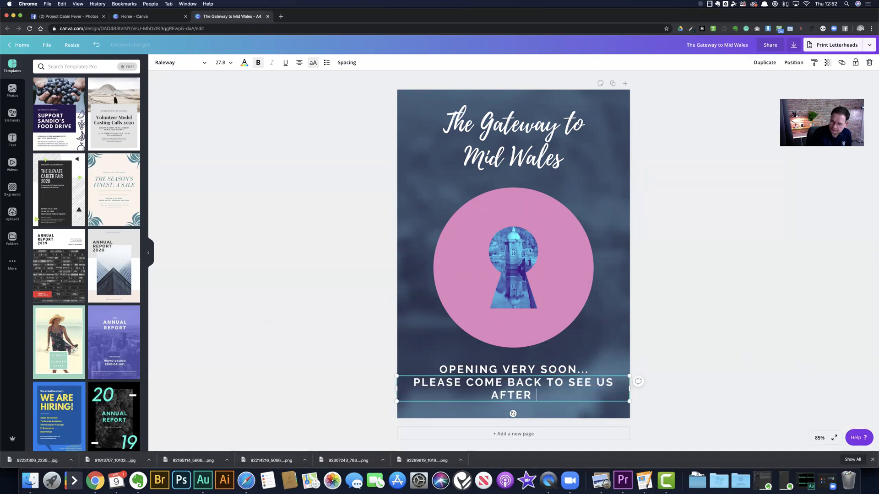
text(COVID)
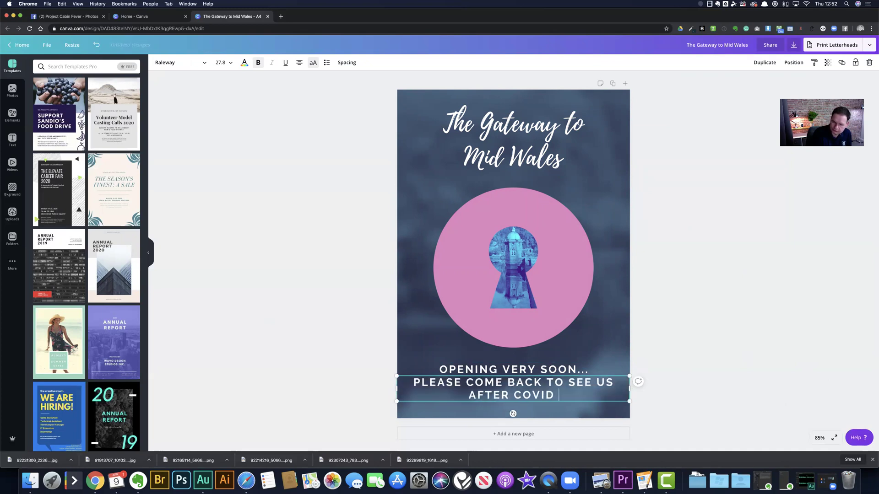
key(BackSpace)
text(-19)
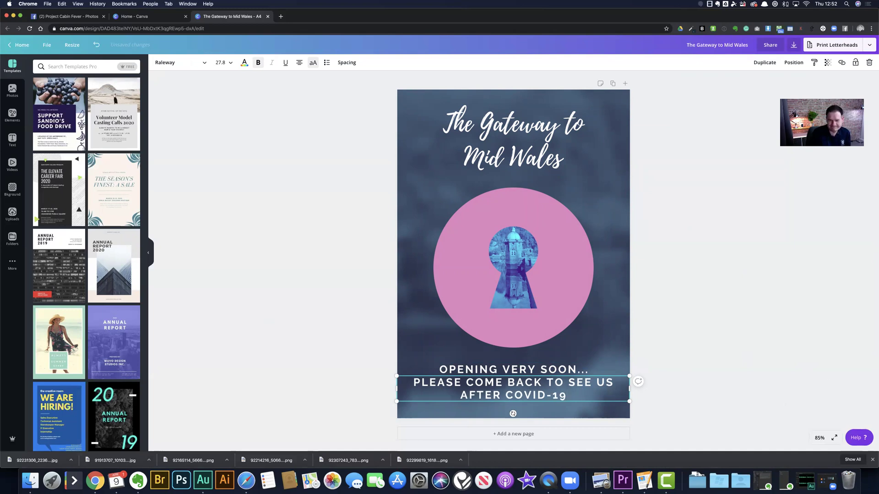
Step: Reduce the font size of the "PLEASE COME BACK TO SEE US AFTER COVID-19" line to 14
drag(572, 396, 412, 384)
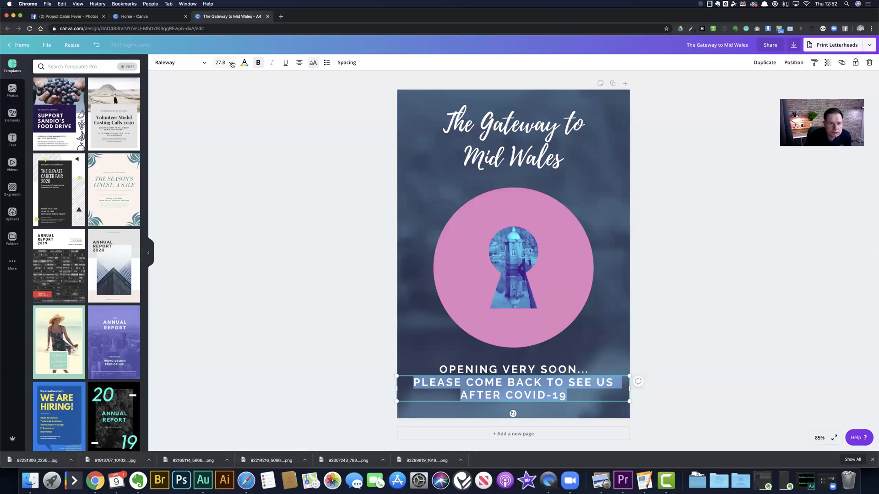
click(230, 63)
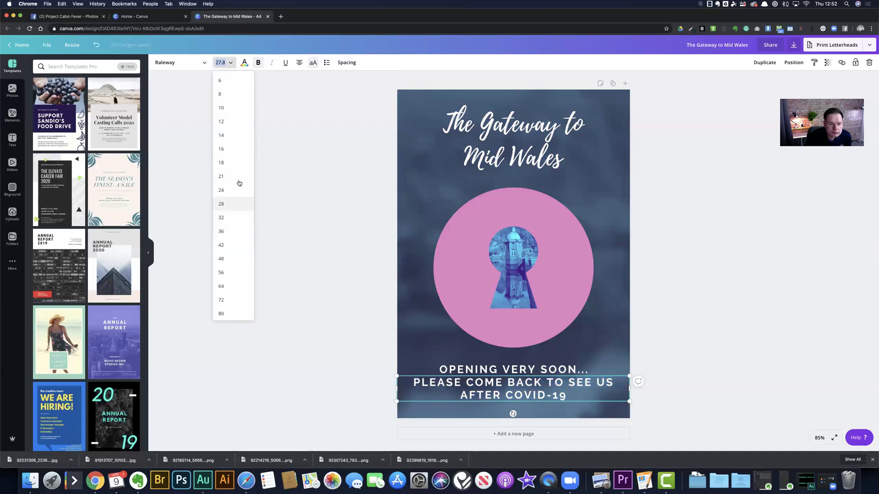
click(236, 162)
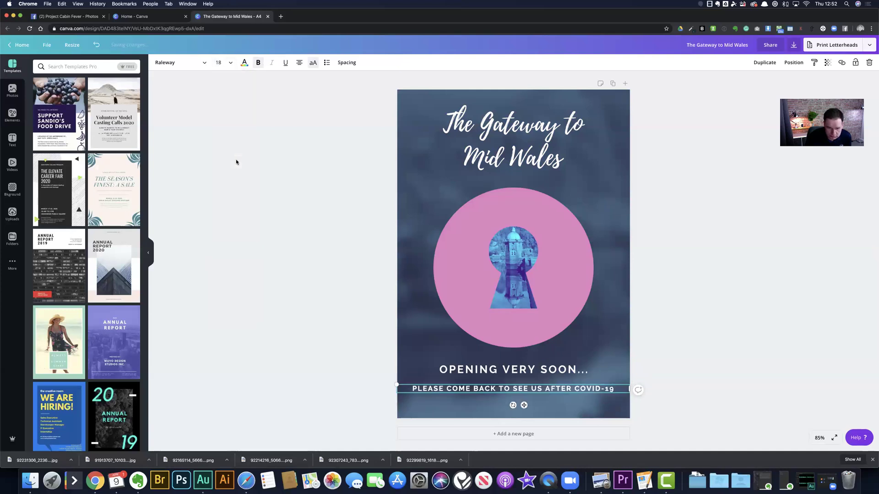
click(225, 62)
text(14)
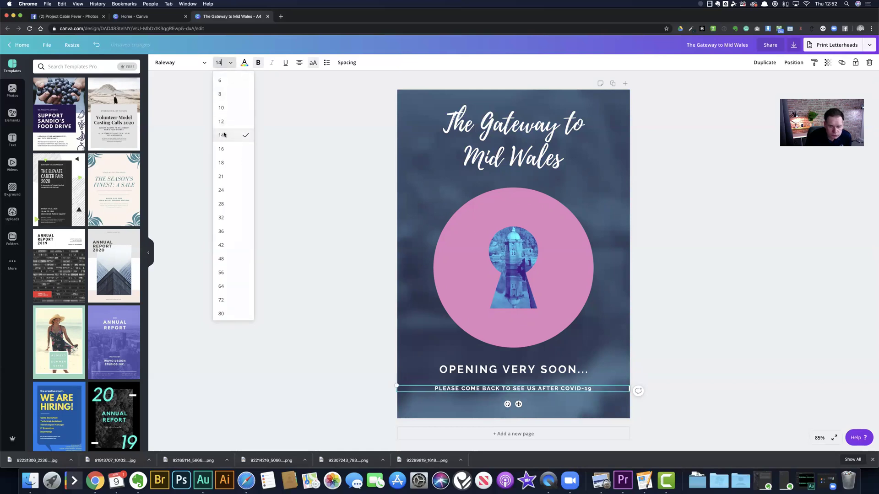
click(224, 134)
click(302, 273)
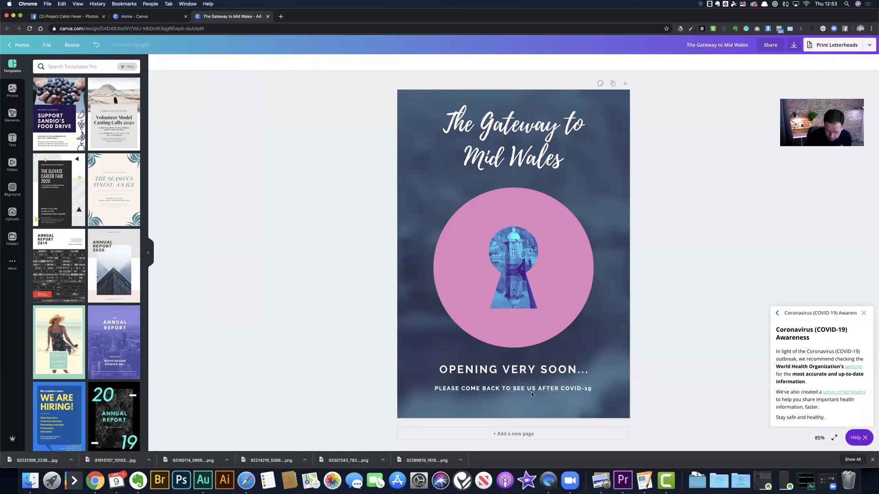
Step: Dismiss the coronavirus awareness pop-up and remove the bold formatting from the "PLEASE COME BACK" line
click(534, 389)
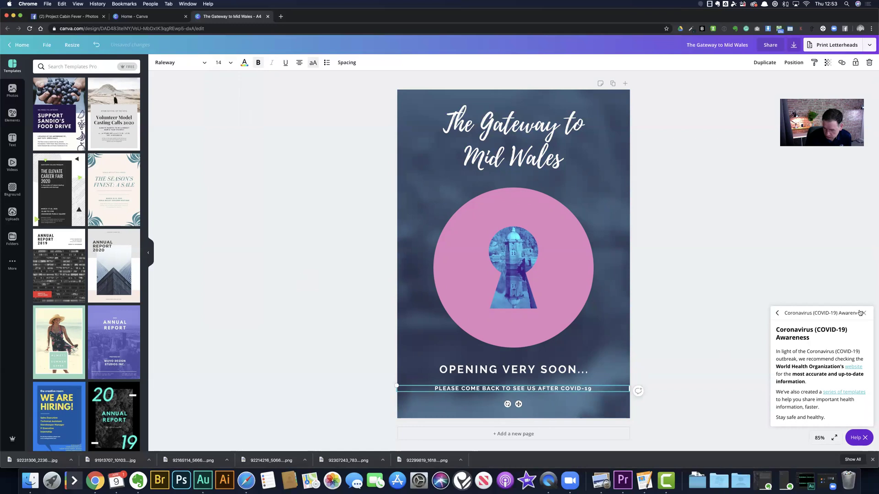
click(864, 314)
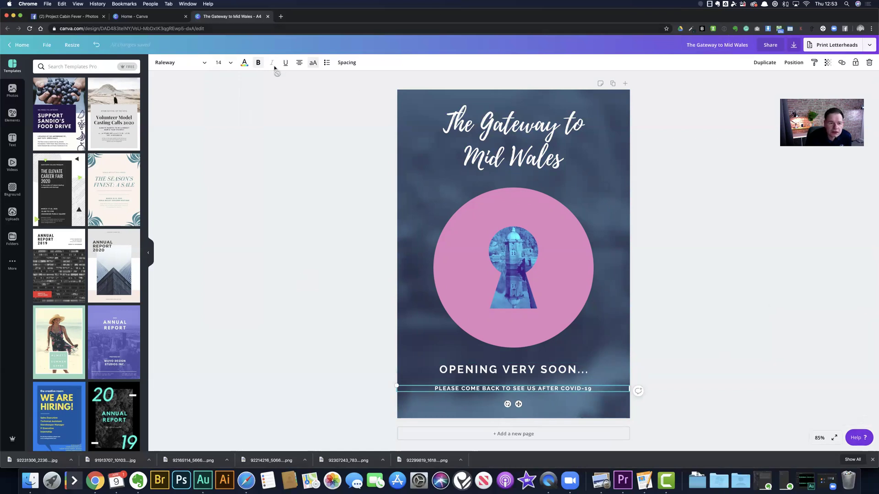
click(260, 65)
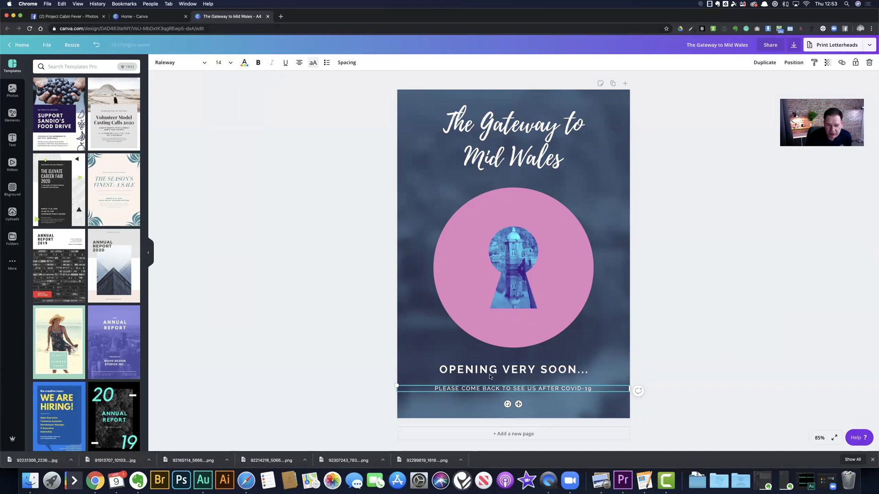
click(290, 298)
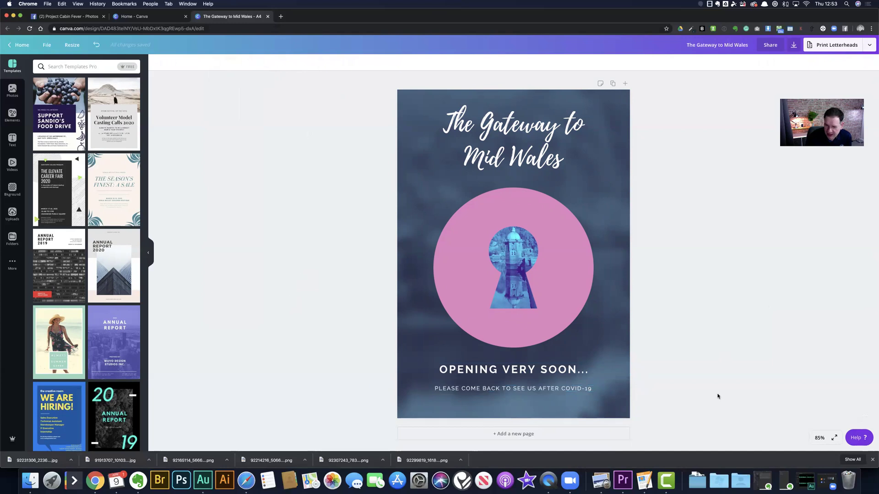
Step: Nudge the "PLEASE COME BACK" line up slightly, closer to the "OPENING VERY SOON..." caption
click(529, 394)
key(Up)
key(Up)
key(Up)
key(Up)
key(Up)
key(Up)
key(Up)
key(Up)
key(Up)
key(Up)
key(Up)
key(Up)
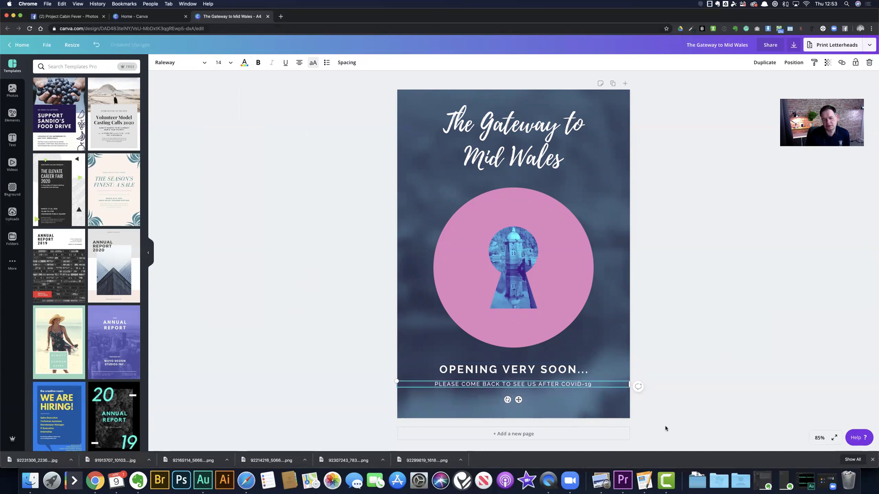
Step: Nudge the "OPENING VERY SOON..." caption up slightly, away from the line beneath it
click(618, 369)
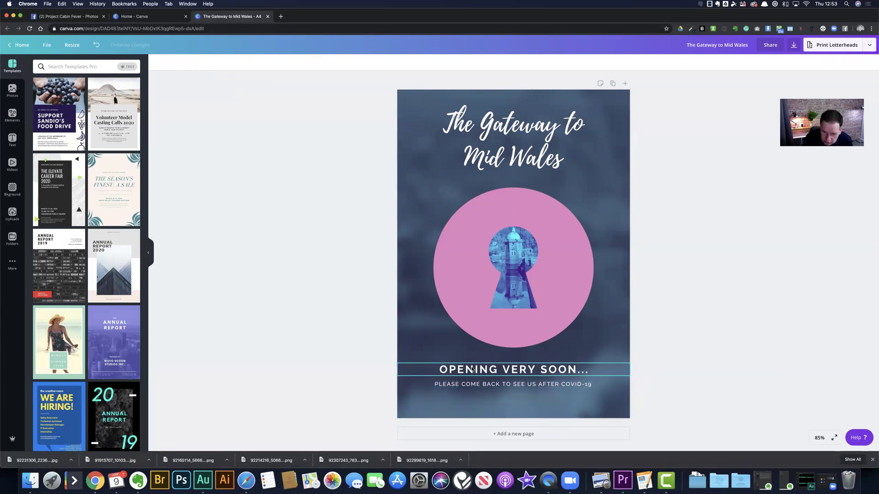
key(Up)
key(Up)
click(390, 385)
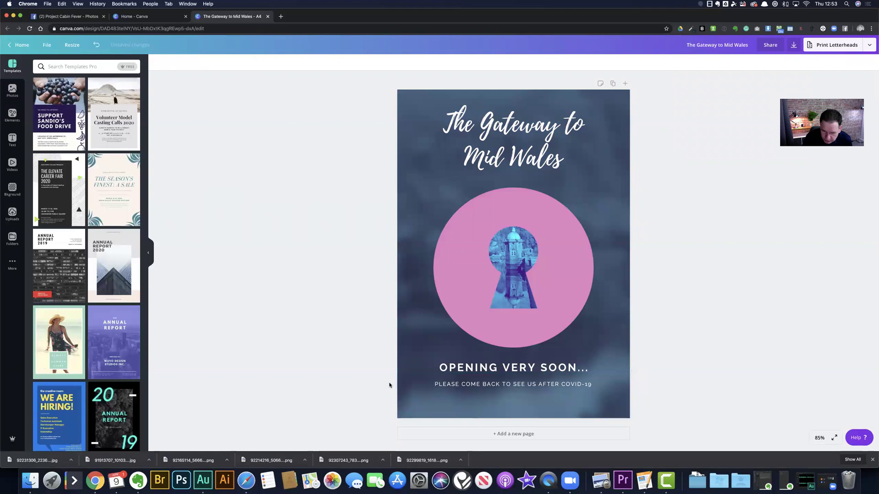
Step: Duplicate the "PLEASE COME BACK TO SEE US AFTER COVID-19" line and place the copy just below the original
click(472, 385)
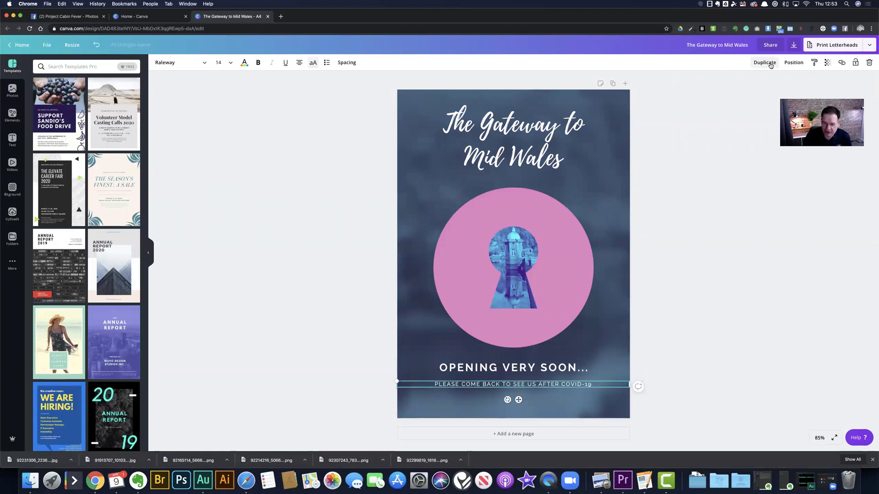
click(771, 66)
drag(531, 395, 527, 405)
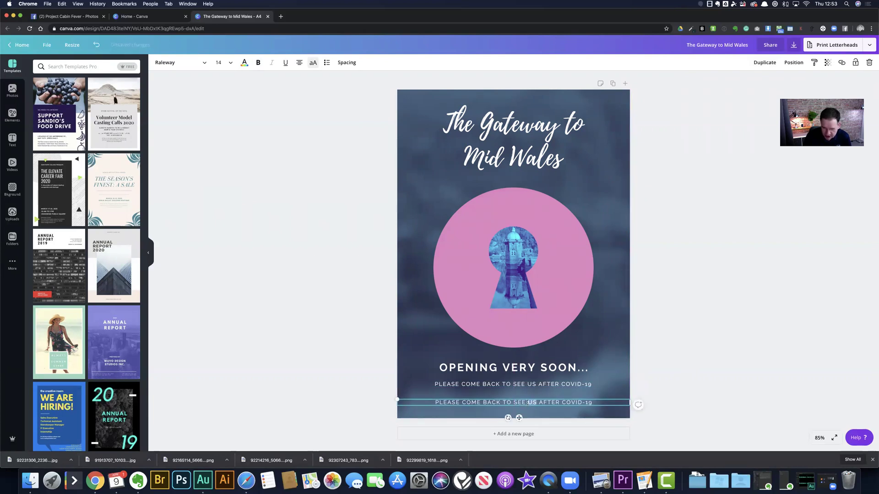
Step: Replace the duplicated line's text with "#PROJECTCABINFEVER #VISITWALESLATER" and make it bold
drag(594, 403, 435, 403)
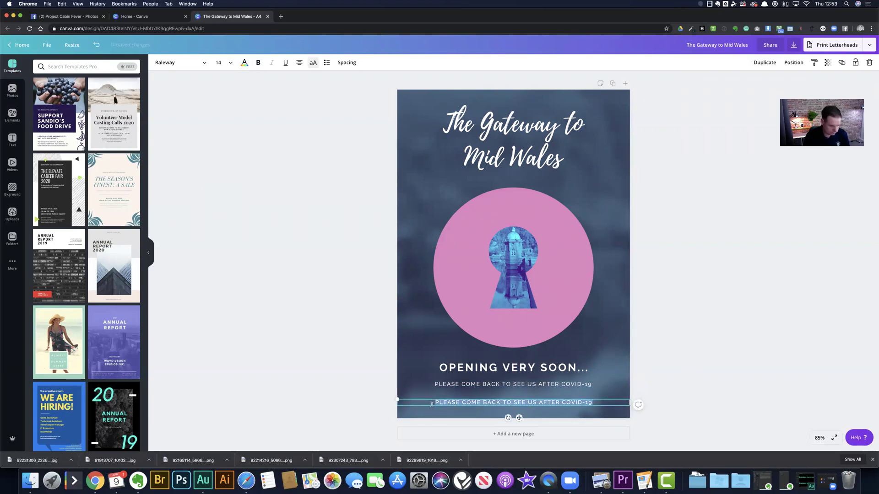
text(#)
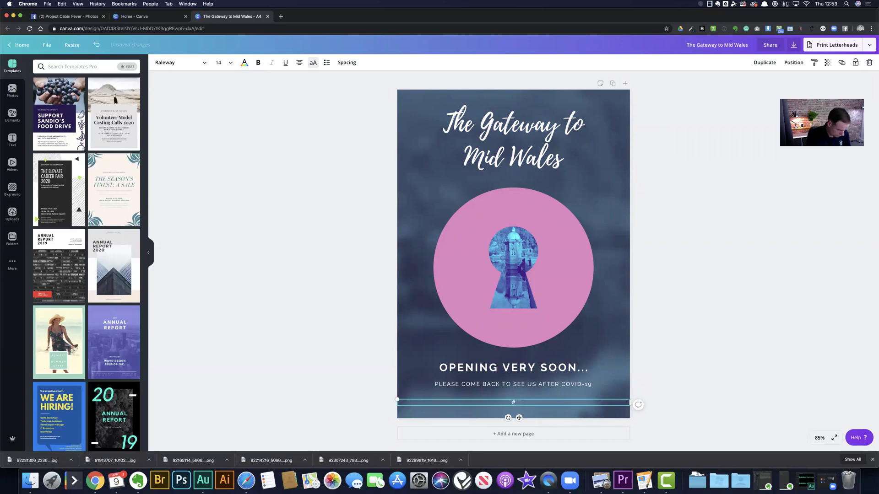
text(PROJECT)
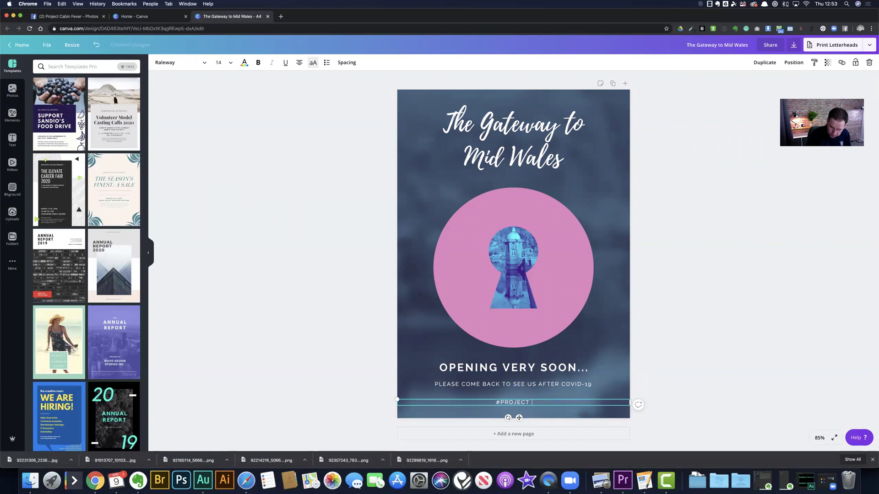
text(CABIN)
text(FEVER )
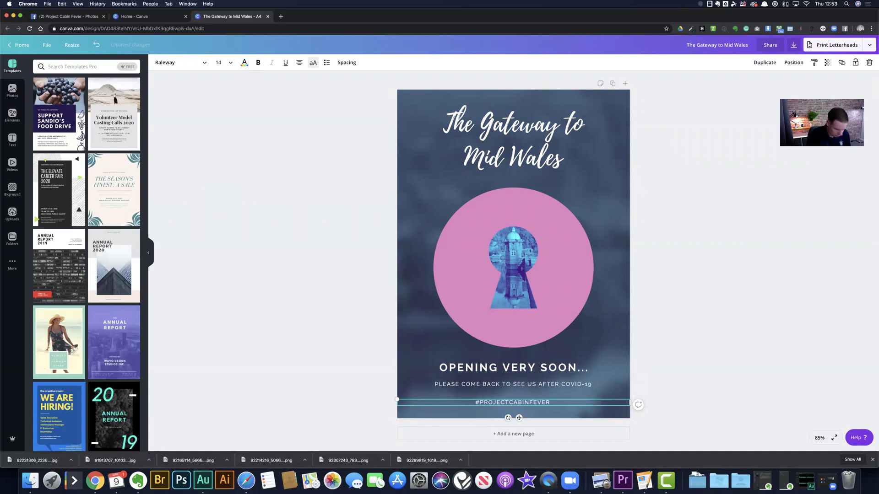
text( #VISITWALESLATER)
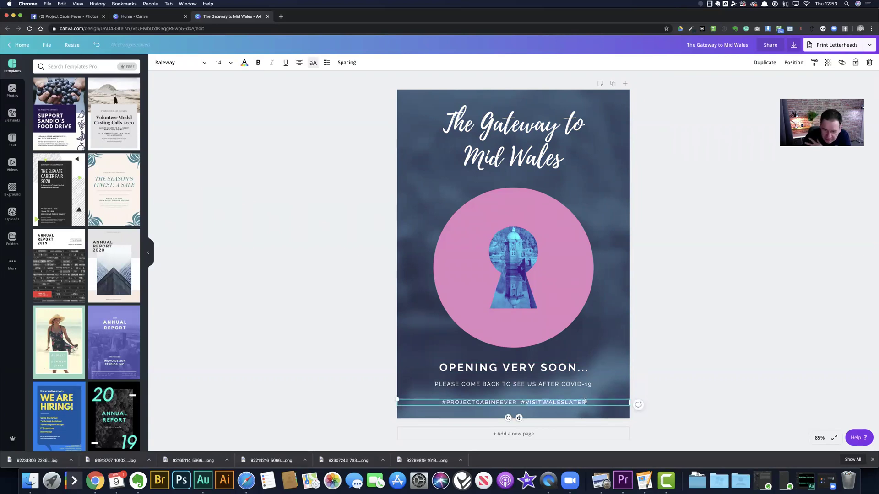
click(441, 401)
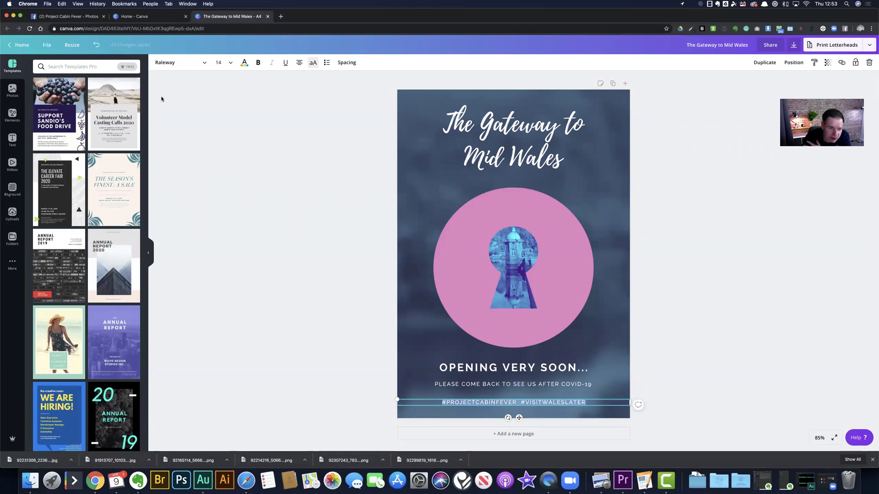
click(264, 202)
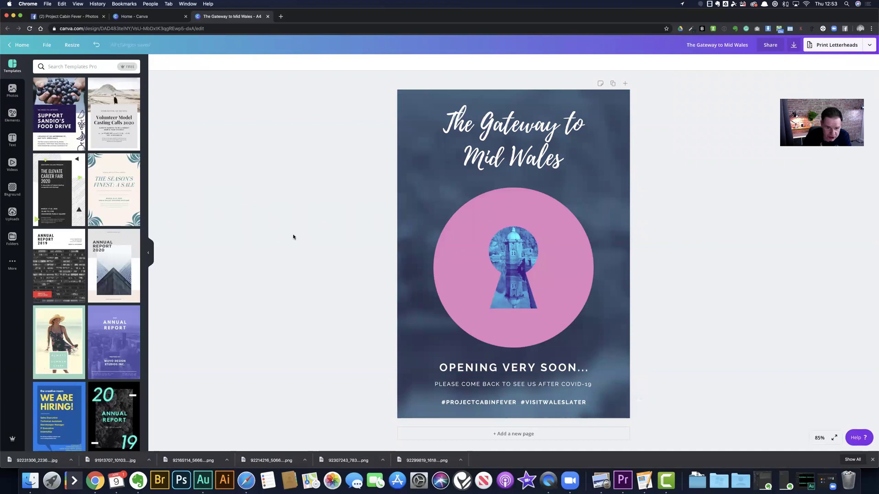
Step: Fine-tune the position of the "The Gateway to Mid Wales" title along the page's vertical centre line
drag(339, 266, 303, 245)
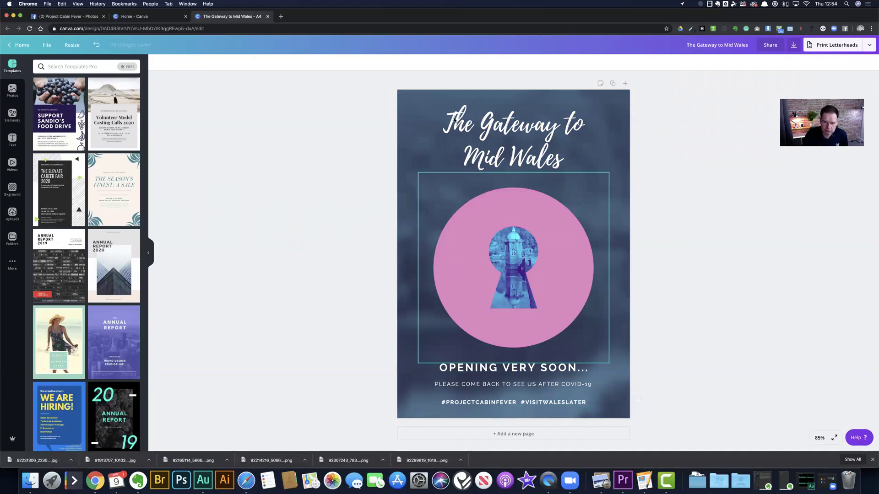
drag(502, 134, 502, 132)
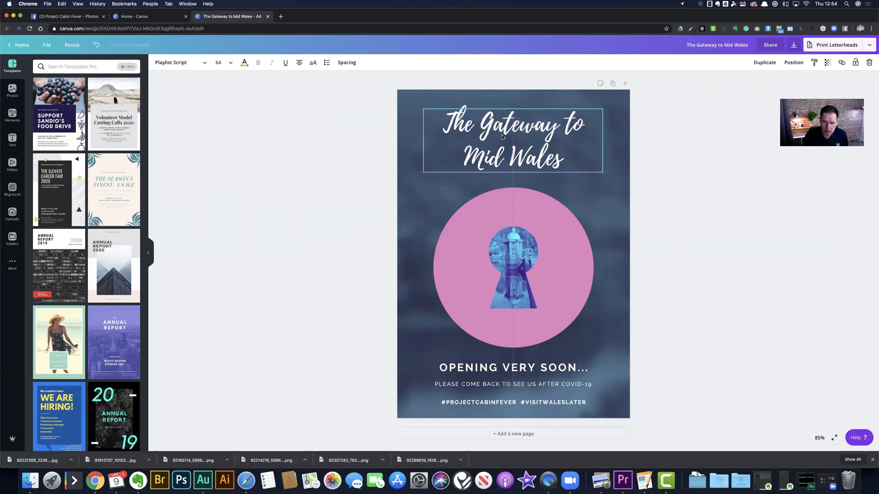
click(668, 257)
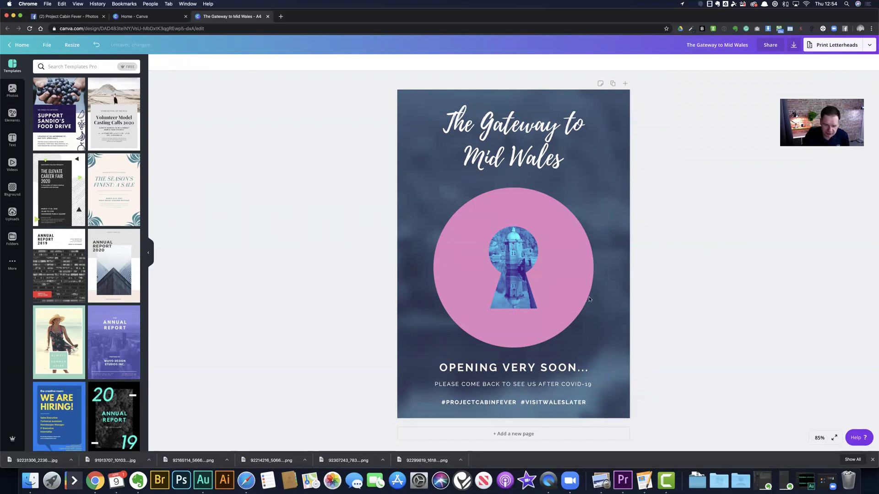
Step: Move the "OPENING VERY SOON..." and "PLEASE COME BACK" captions up together slightly, closer to the circle
click(506, 370)
shift+click(508, 385)
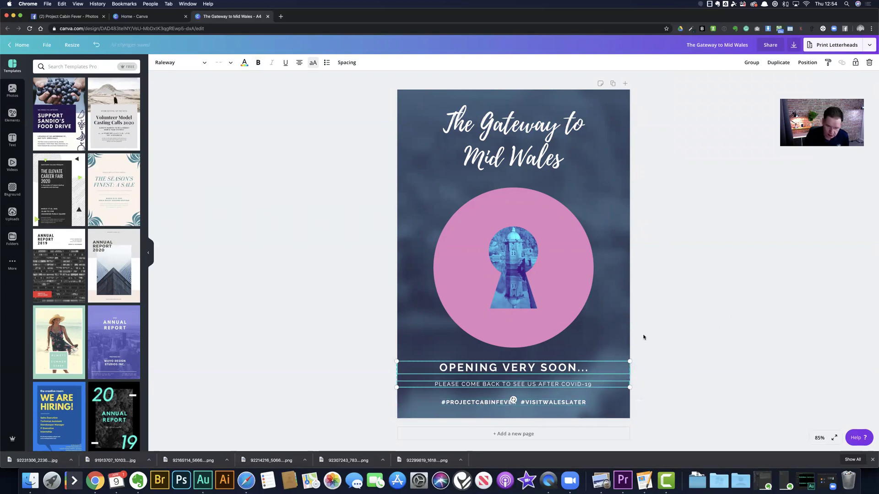
key(shift+Up)
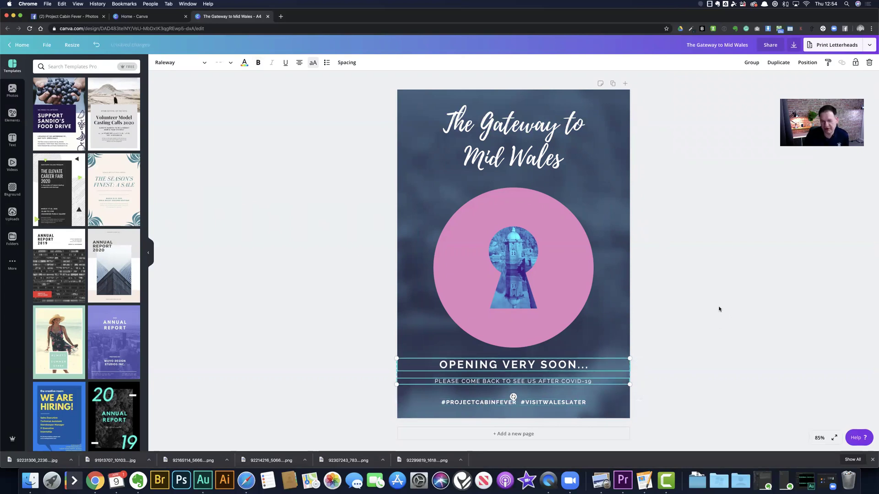
key(Escape)
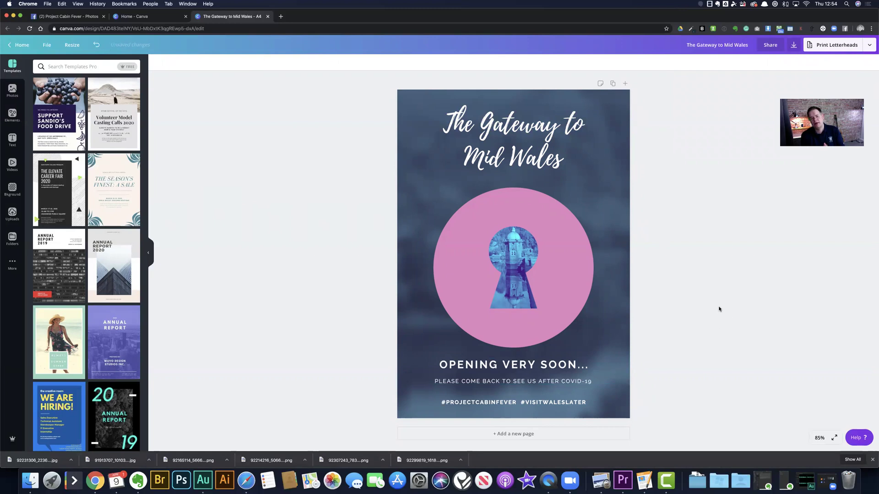
Step: Nudge the title down slightly and move the hashtag line down closer to the page's bottom edge
click(545, 168)
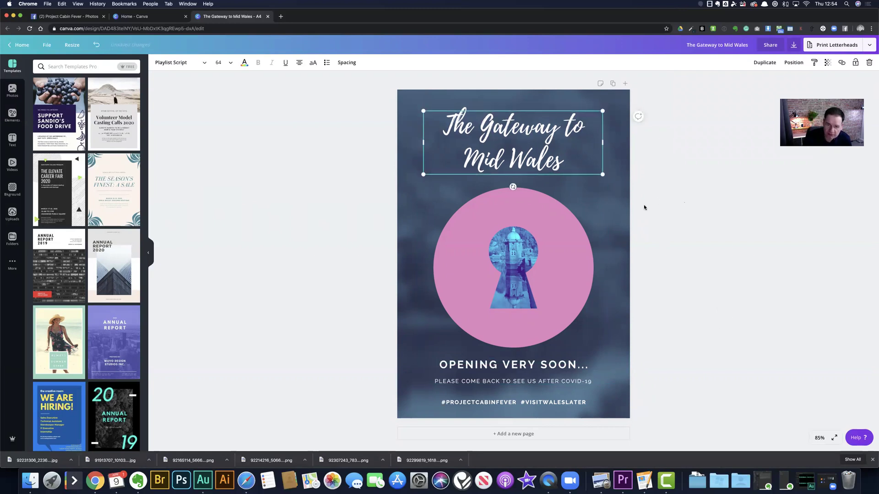
key(Escape)
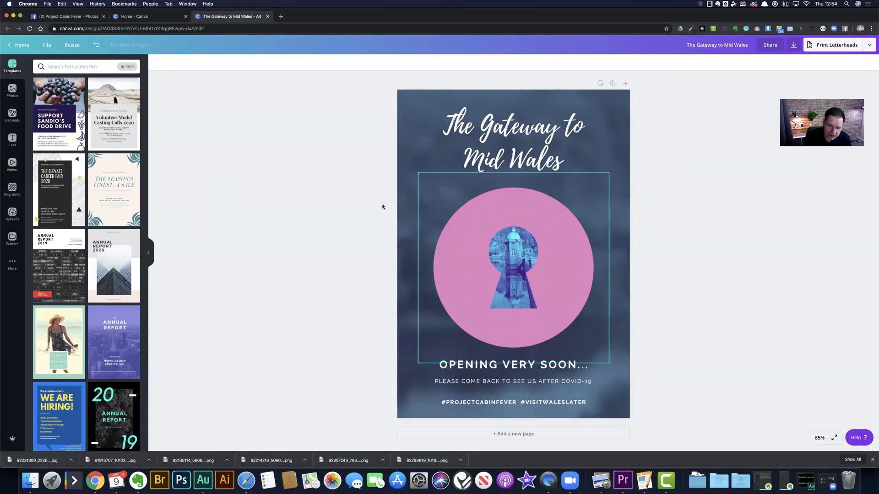
click(493, 406)
drag(534, 410, 434, 406)
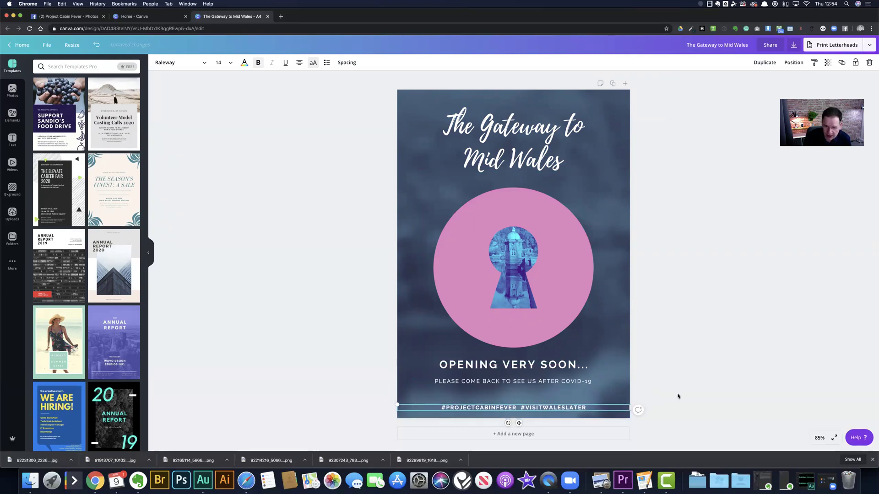
click(679, 396)
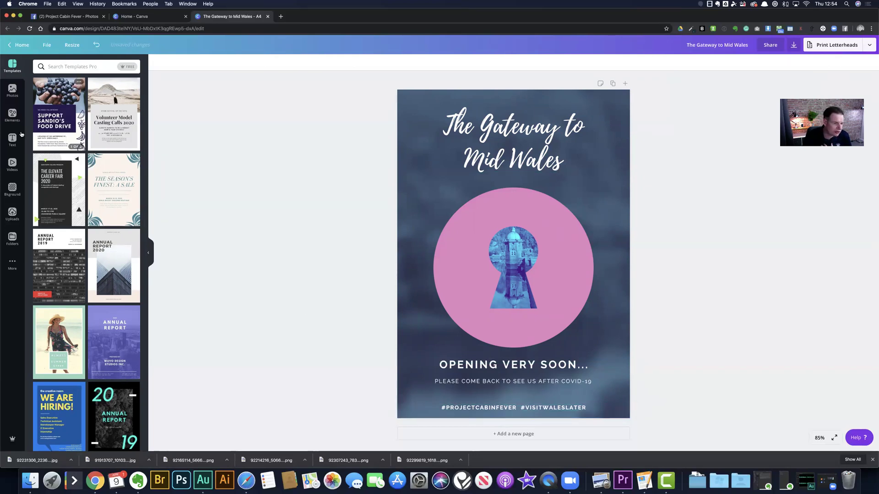
Step: Add a square shape and resize it into a full-width band behind the hashtags along the page's bottom edge
click(20, 118)
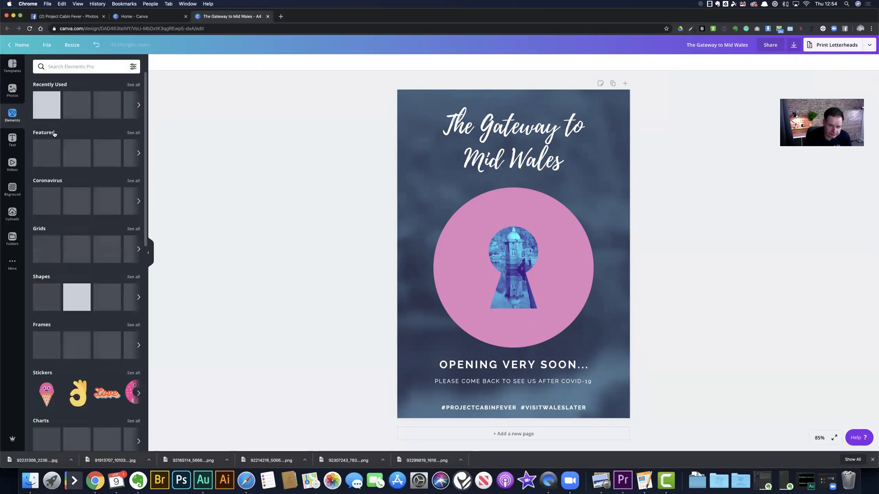
click(48, 107)
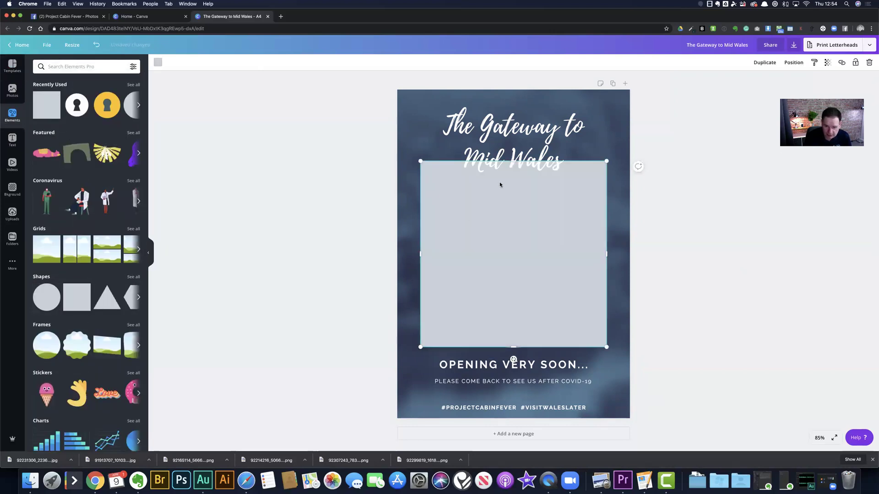
drag(516, 160, 517, 325)
drag(494, 389, 489, 406)
drag(583, 408, 639, 407)
click(641, 407)
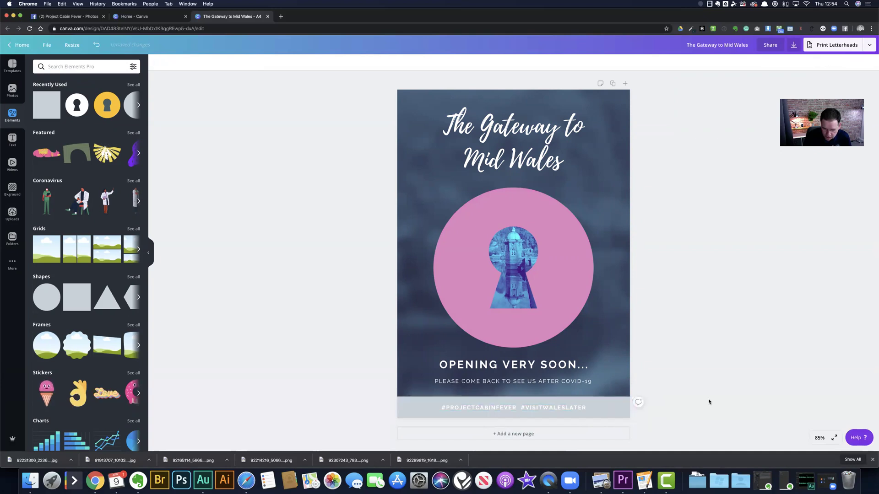
Step: Recolour the bottom band to the dark navy #1f2c57, starting from the darkest blue photo colour
click(628, 408)
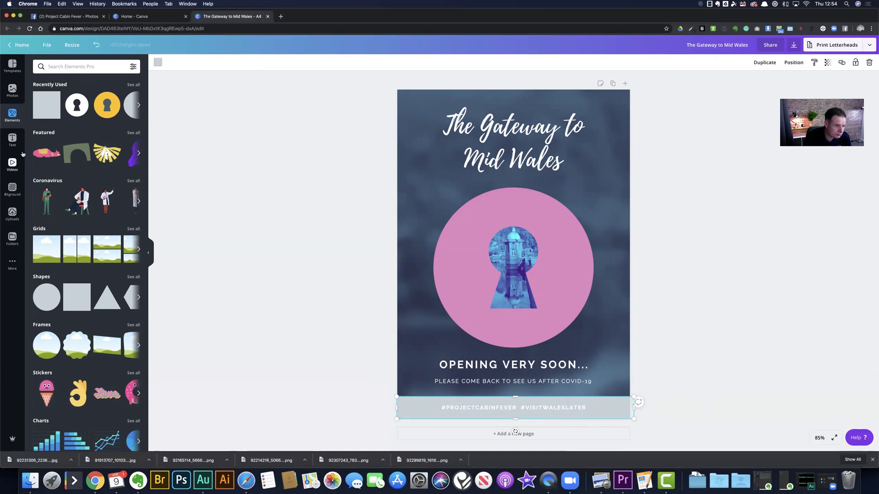
click(158, 63)
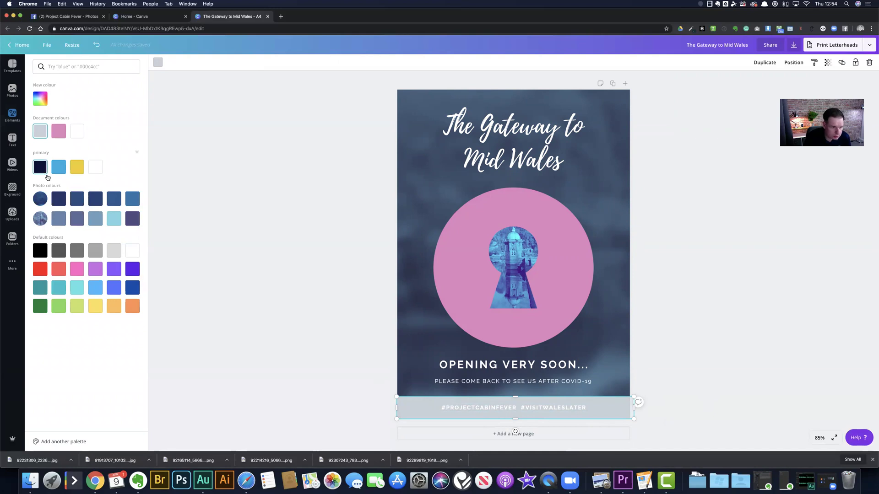
click(59, 198)
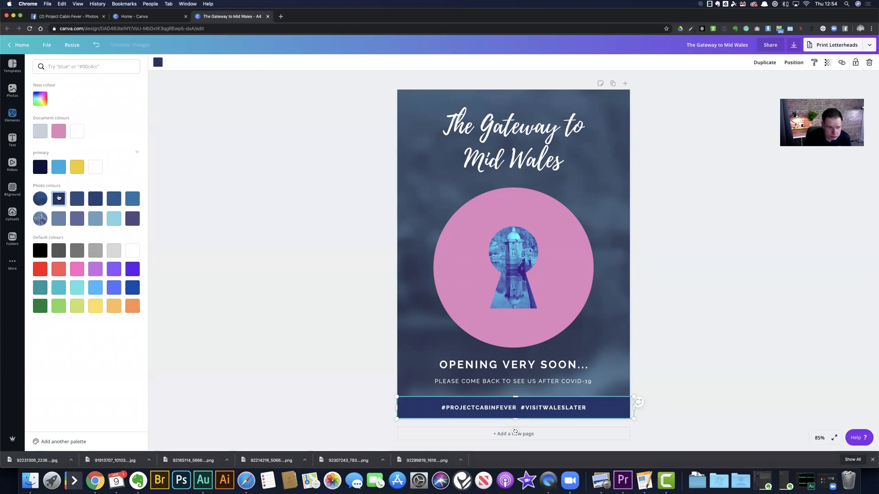
click(45, 103)
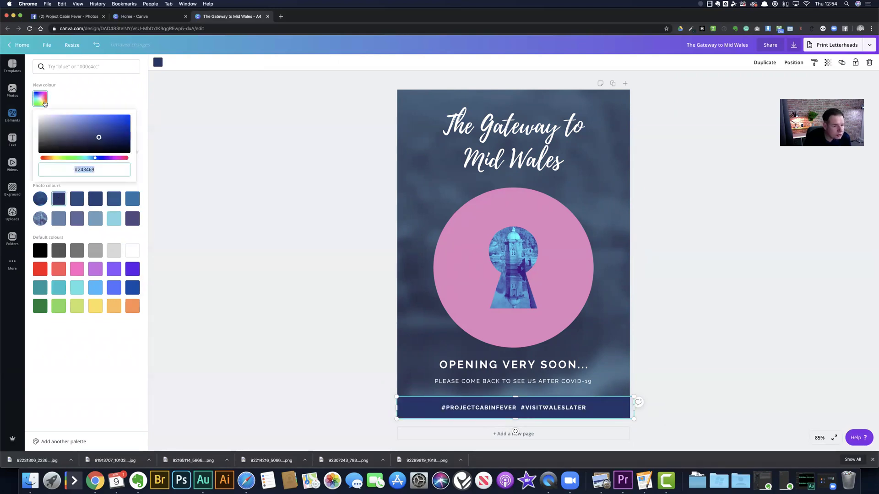
click(100, 140)
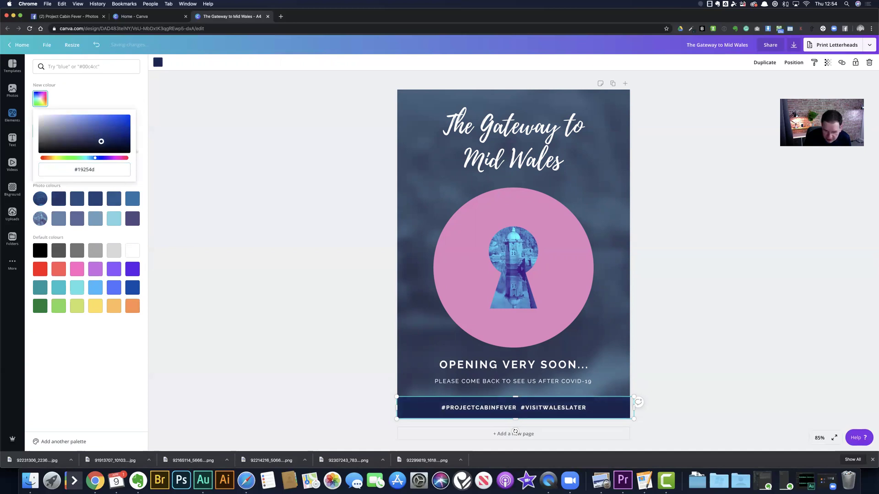
drag(100, 140, 96, 140)
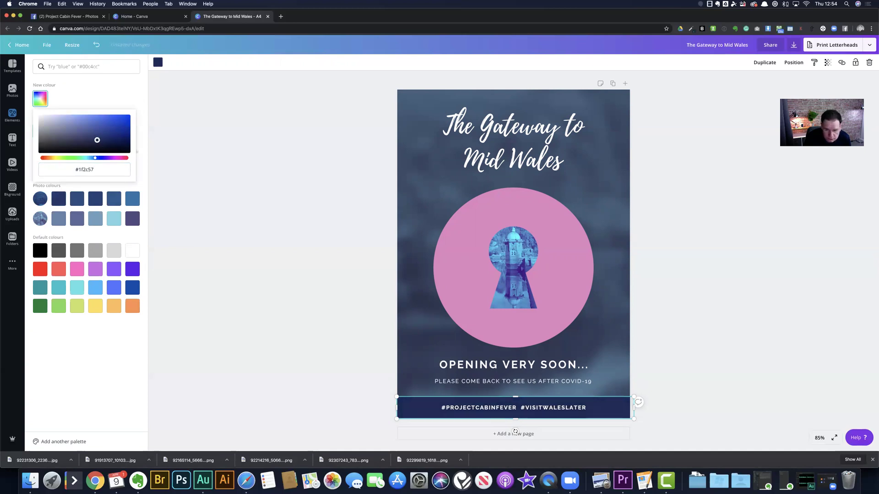
click(300, 168)
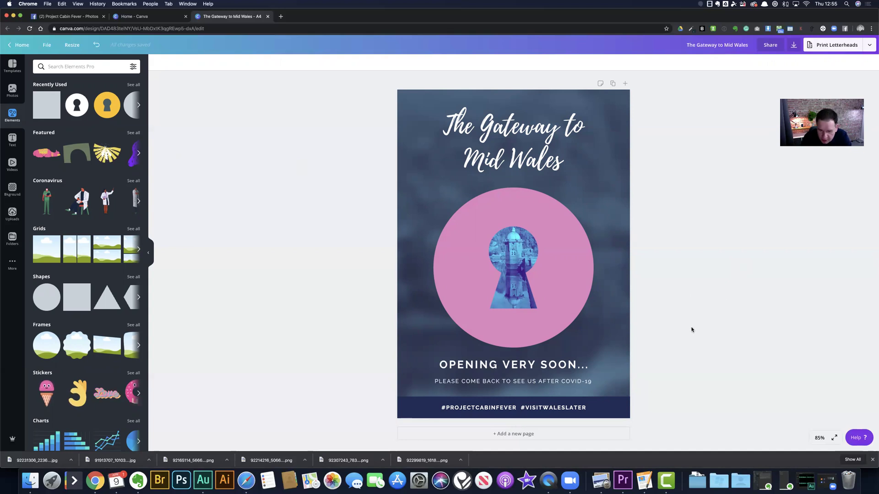
Step: Nudge the "OPENING VERY SOON..." caption down very slightly toward the "PLEASE COME BACK" line
click(559, 367)
key(super+b)
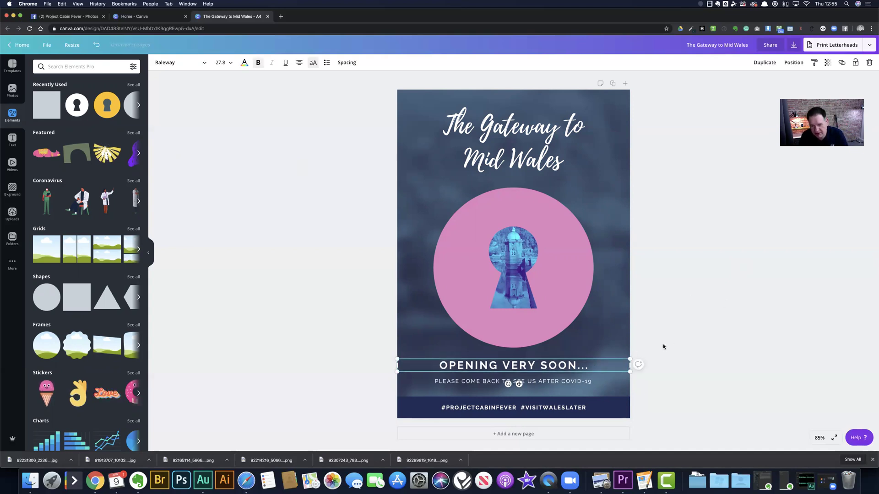
Step: Change the keyhole circle's colour to a brighter pink
click(568, 243)
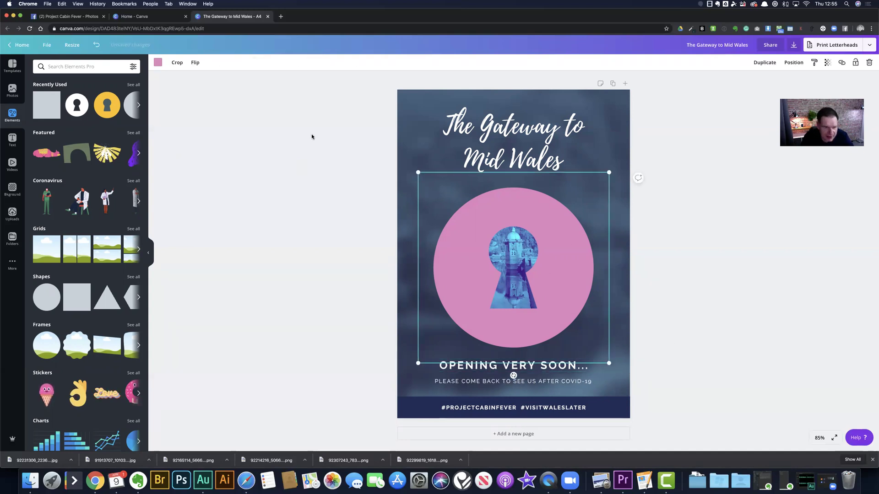
click(158, 63)
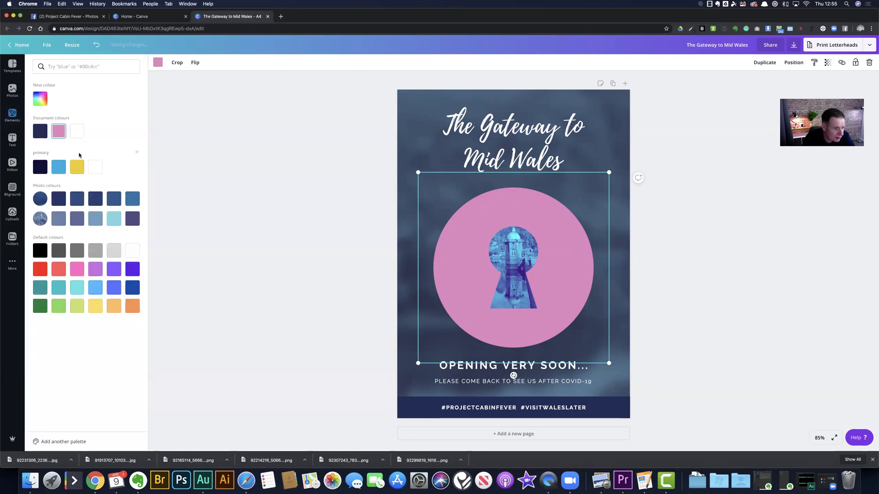
click(300, 163)
click(711, 266)
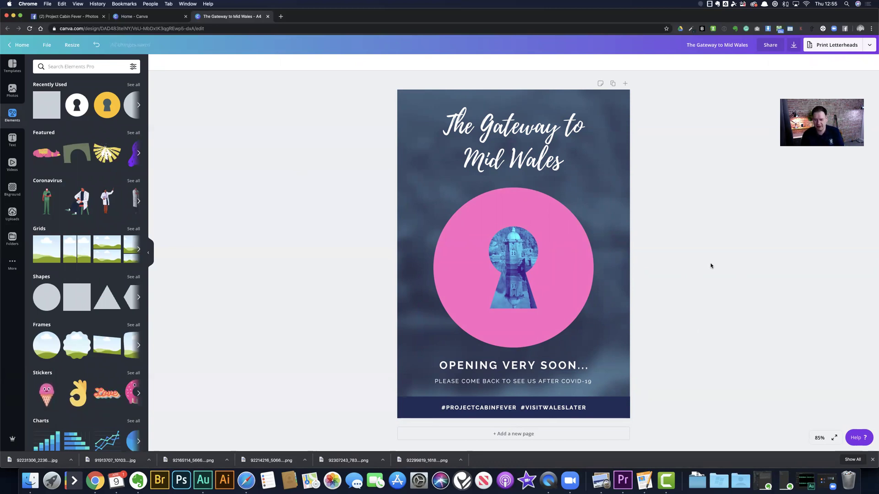
Step: Check the cover's legibility at 50% and 25% zoom, and set the view to 75%
click(820, 438)
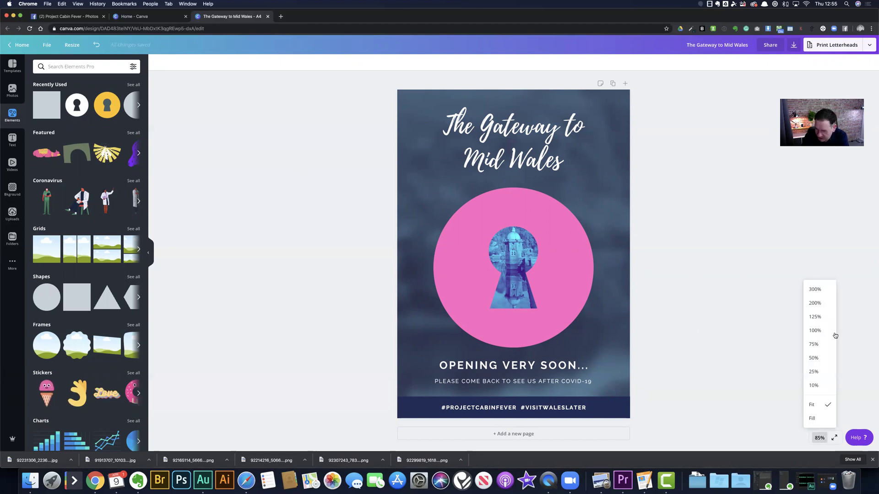
click(810, 360)
click(810, 438)
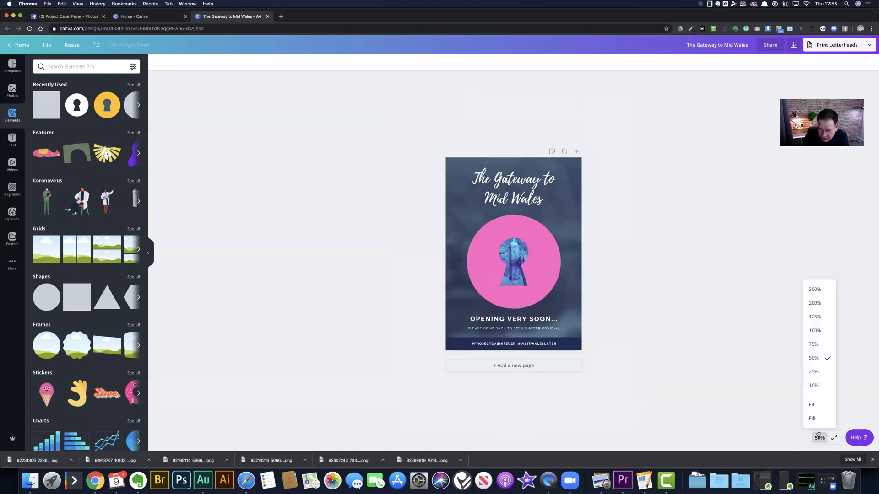
click(814, 372)
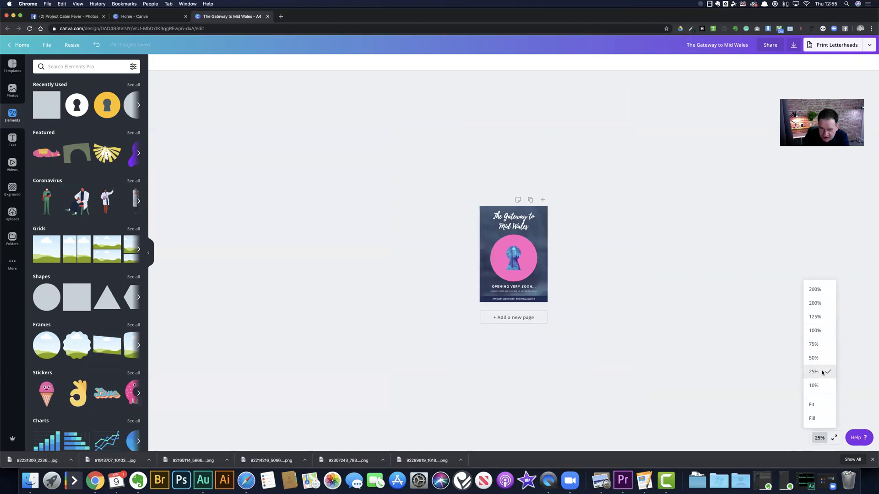
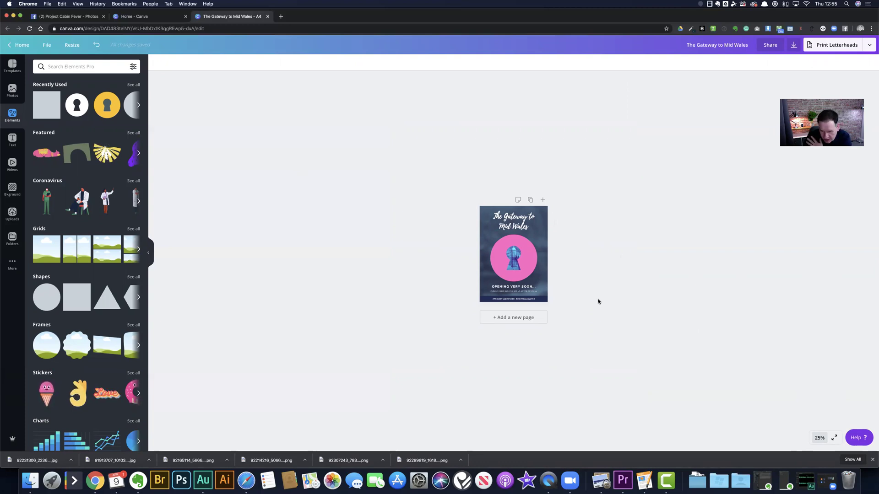
click(820, 439)
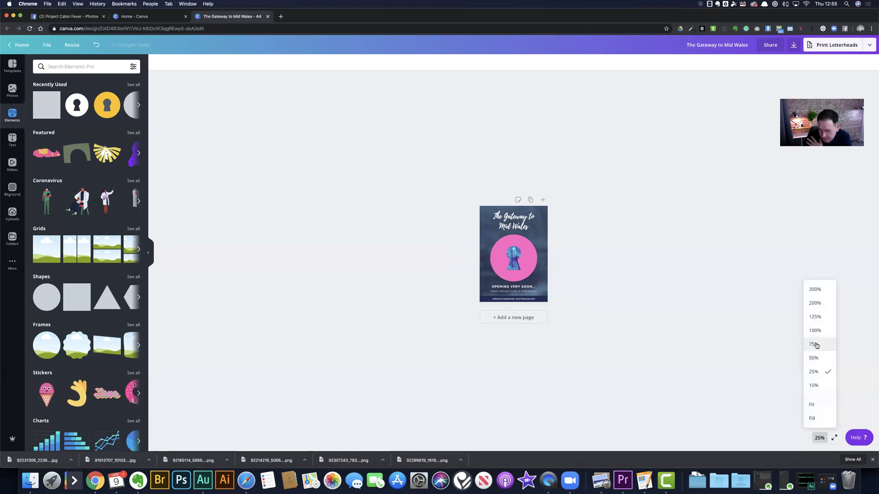
click(816, 345)
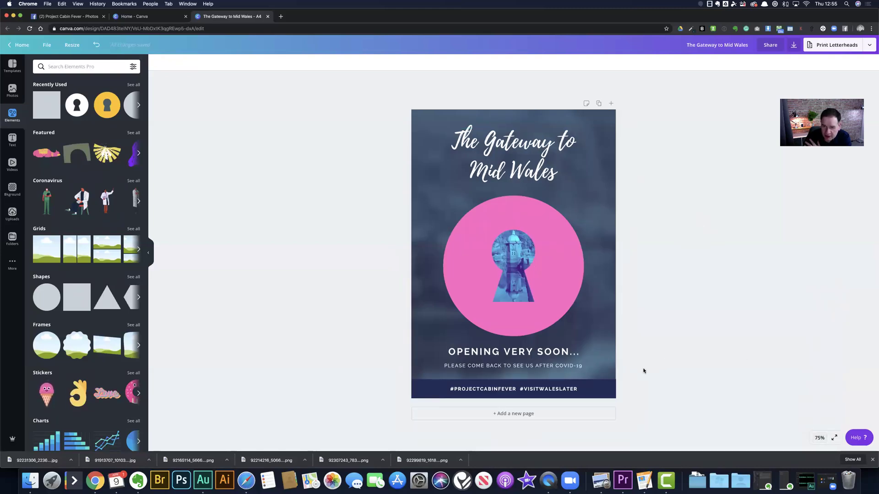
Step: Duplicate the finished cover to create a second page for a colour variation
click(599, 104)
scroll(719, 214, up, 6)
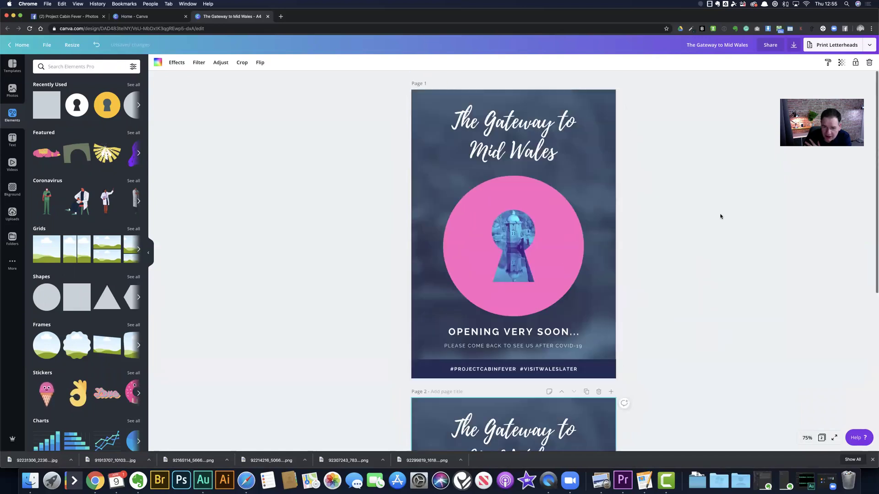
scroll(720, 216, down, 6)
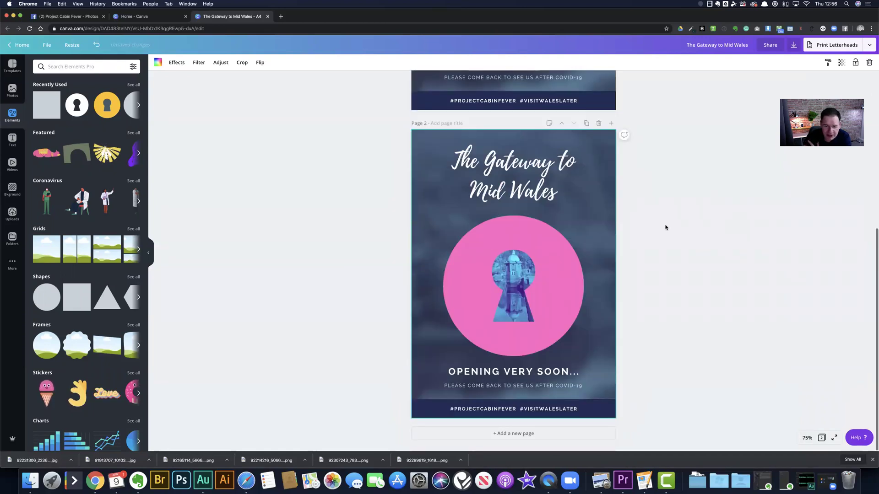
click(736, 217)
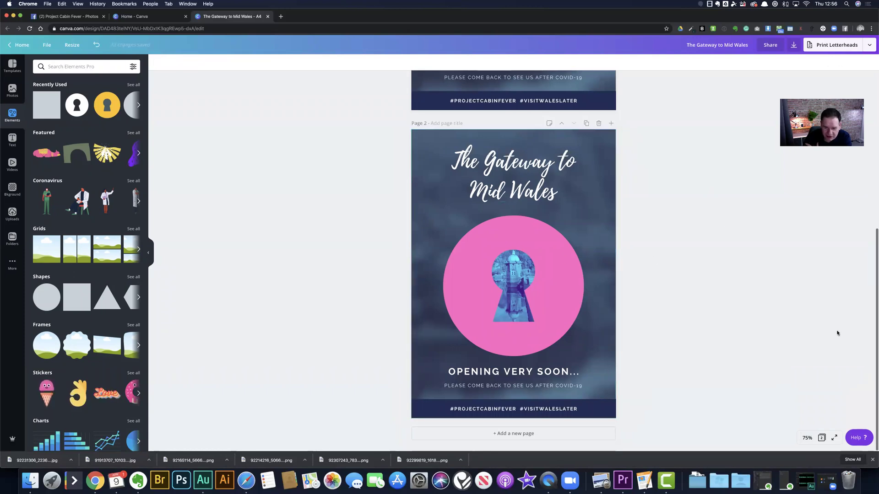
Step: Recolour the keyhole circle on page 2 to the light blue from the photo colours
click(509, 264)
click(156, 62)
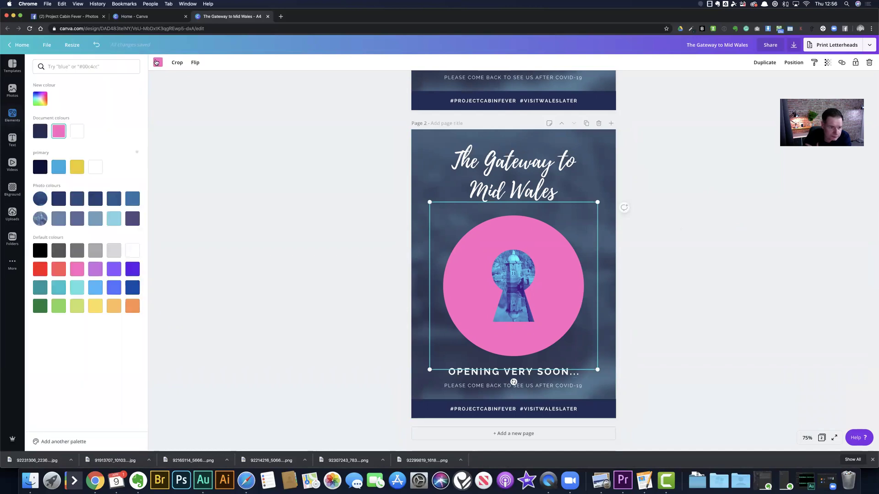
click(119, 220)
click(271, 188)
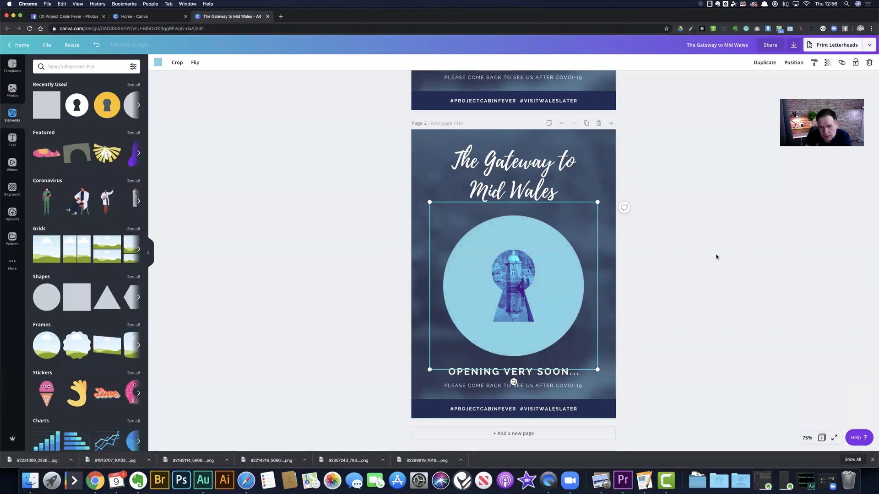
click(643, 379)
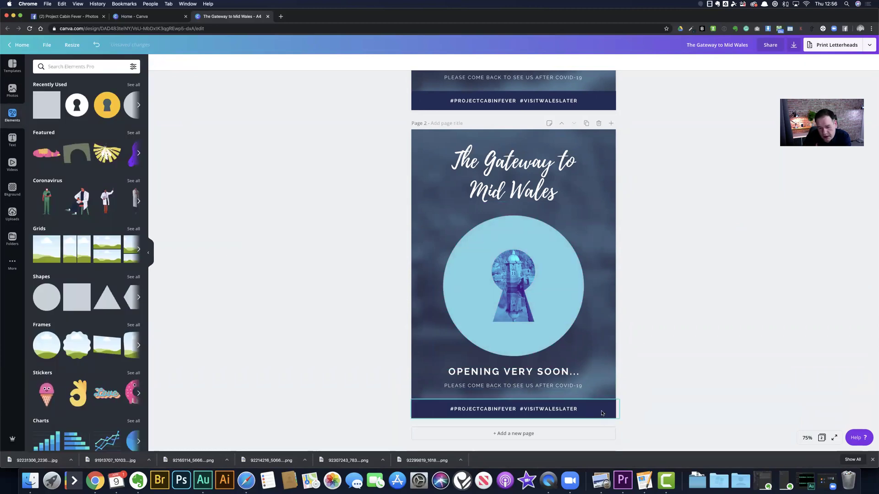
Step: Recolour the band behind the hashtags on page 2 to the same light blue photo colour
click(572, 410)
click(158, 62)
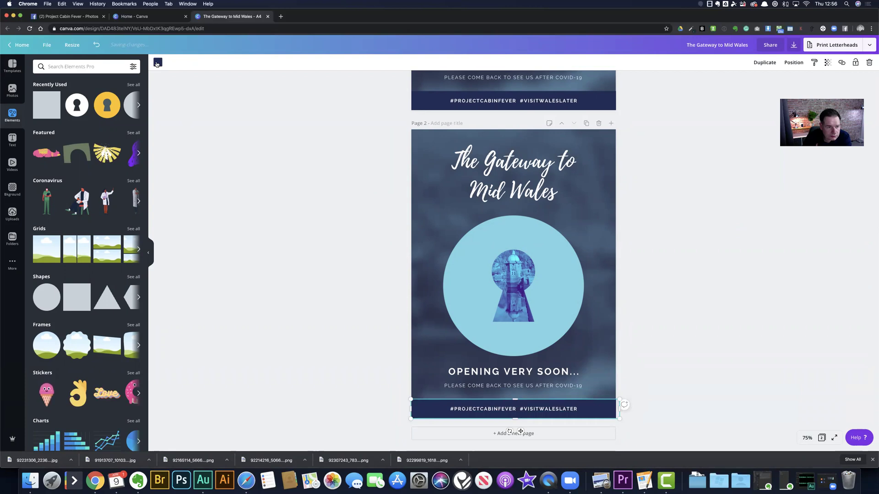
click(114, 218)
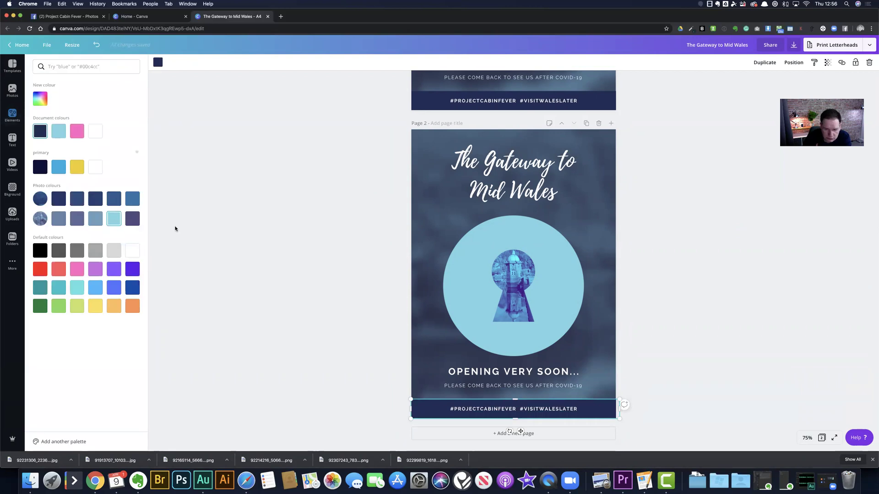
click(268, 258)
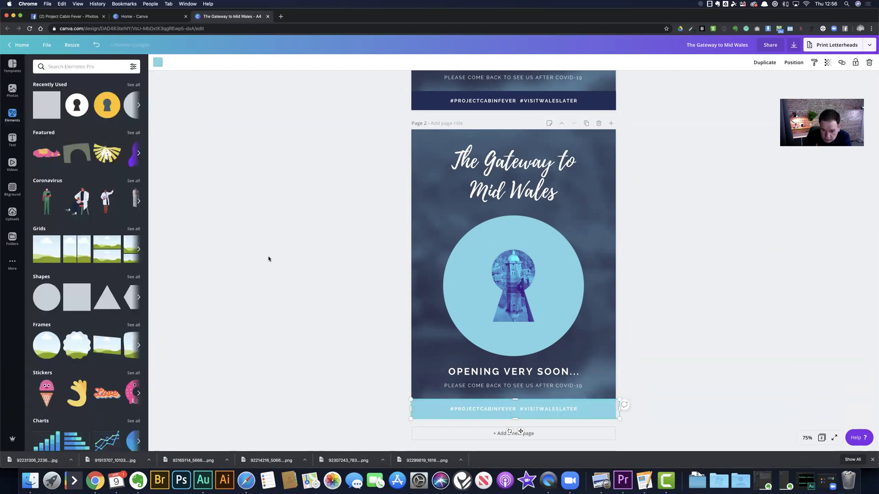
Step: Change the hashtag text on page 2 to the dark navy document colour
click(555, 410)
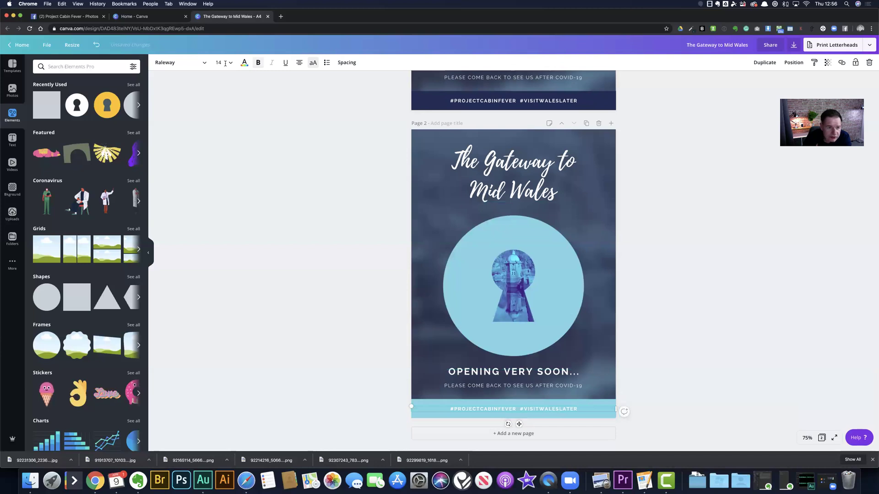
click(244, 62)
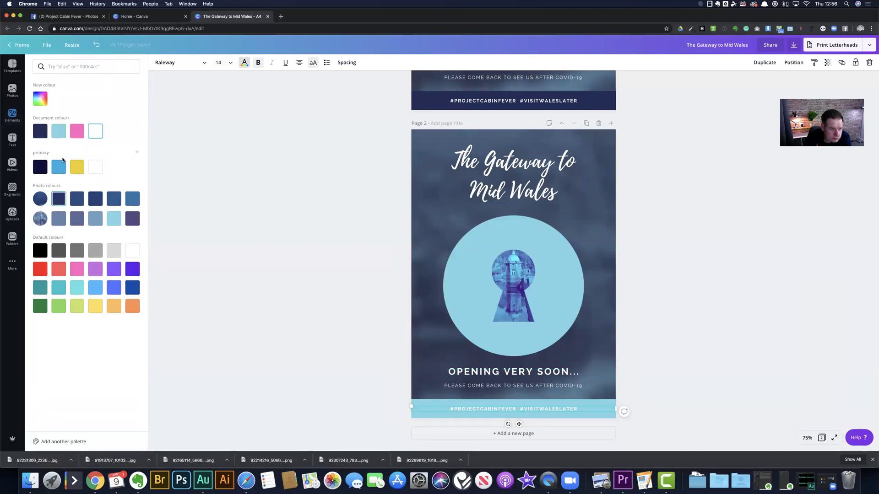
click(40, 131)
click(256, 151)
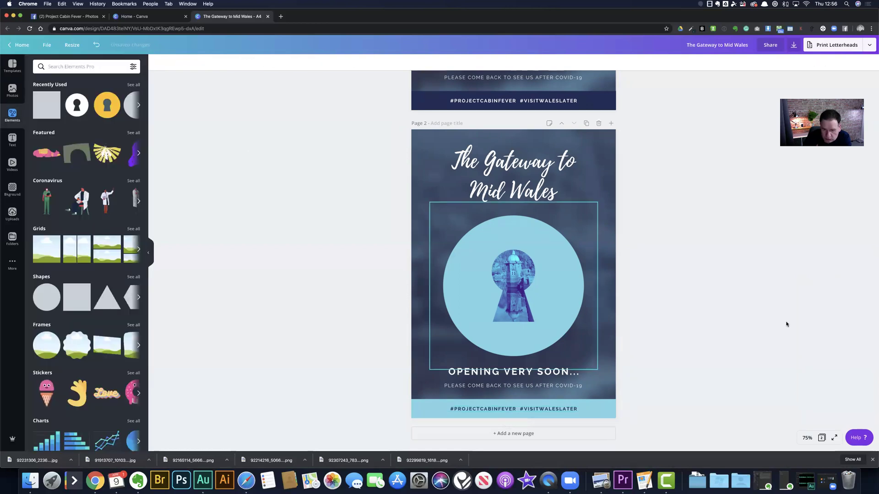
Step: Shift the page 2 background photo's tint to purple and compare the two pages
click(614, 186)
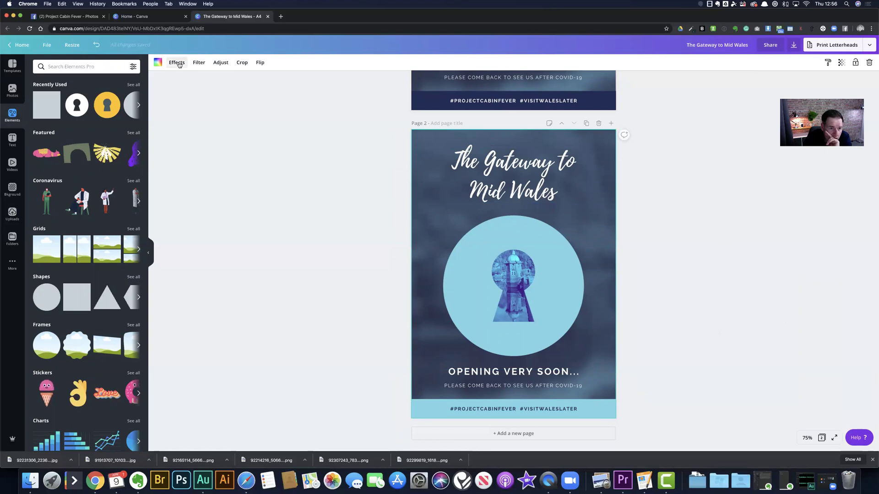
click(199, 63)
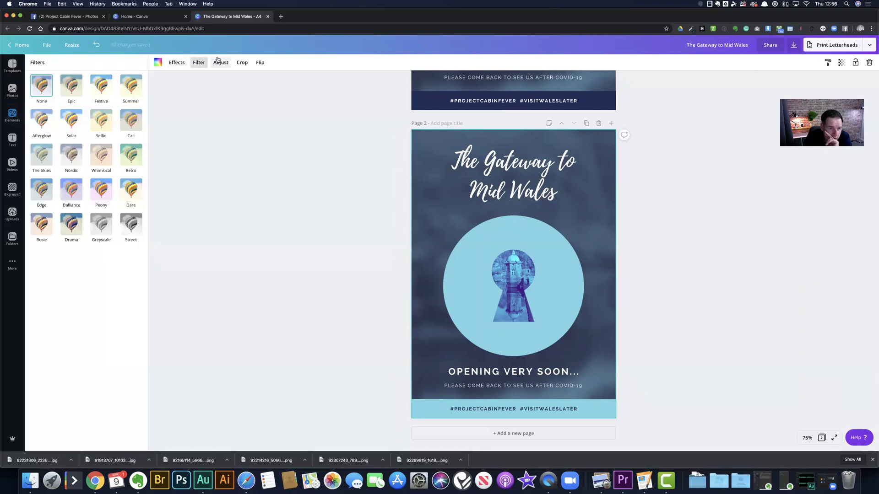
click(219, 62)
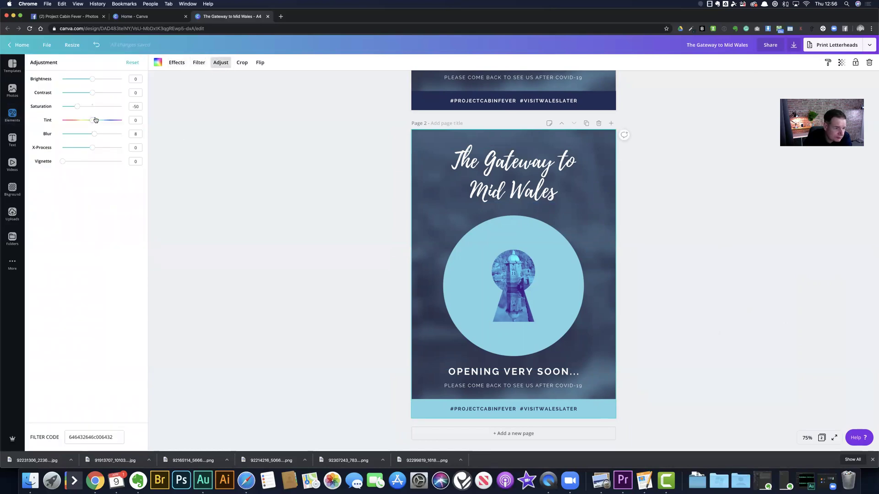
drag(93, 121, 120, 121)
key(Escape)
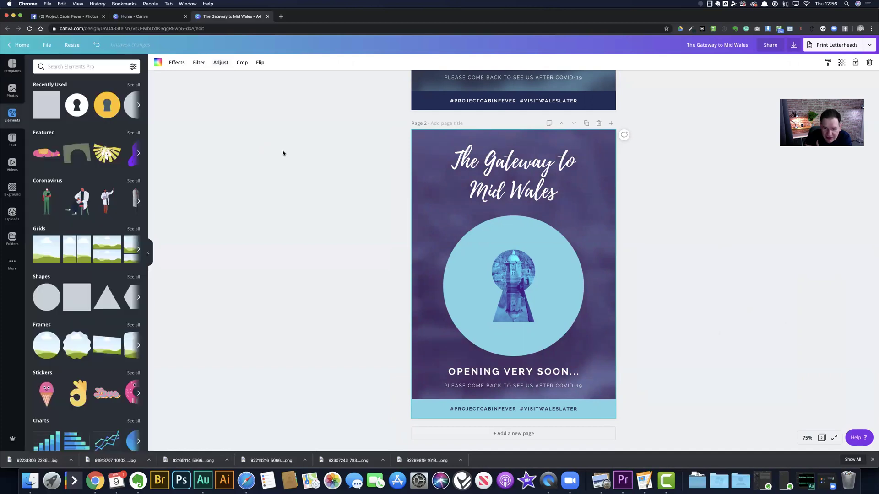
scroll(282, 150, up, 5)
scroll(282, 150, down, 4)
scroll(283, 154, up, 5)
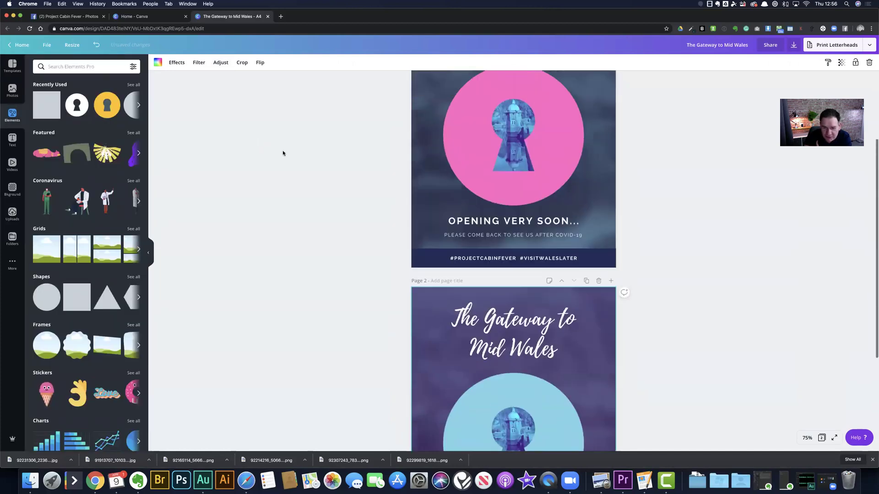
scroll(304, 172, down, 4)
scroll(303, 172, down, 3)
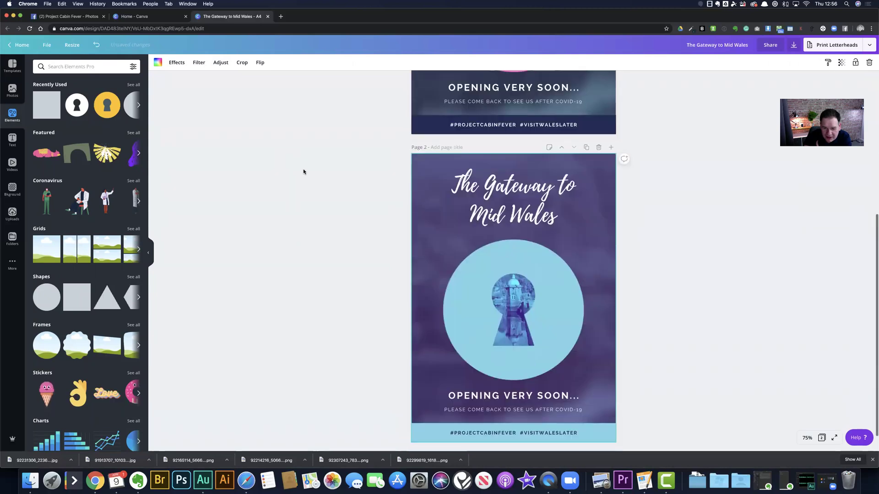
Step: Send the light blue keyhole circle on page 2 behind the tower photo and delete that photo
click(699, 289)
click(493, 263)
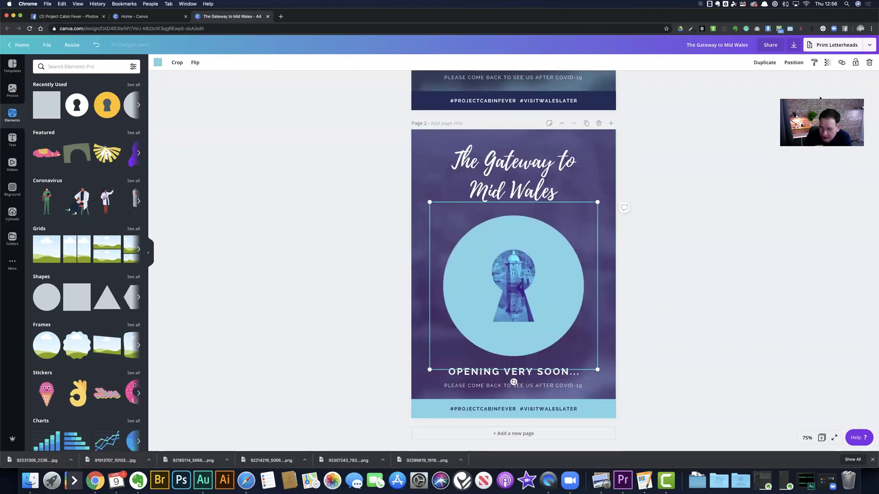
click(794, 62)
click(777, 84)
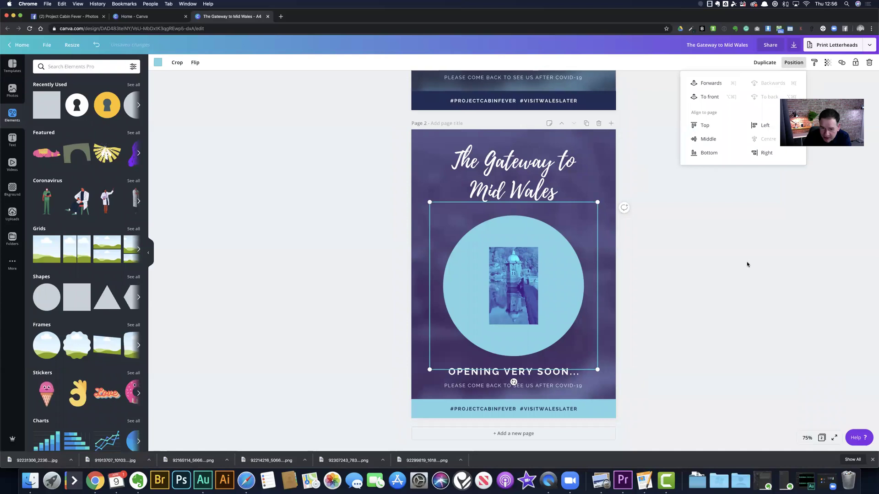
click(591, 281)
click(533, 281)
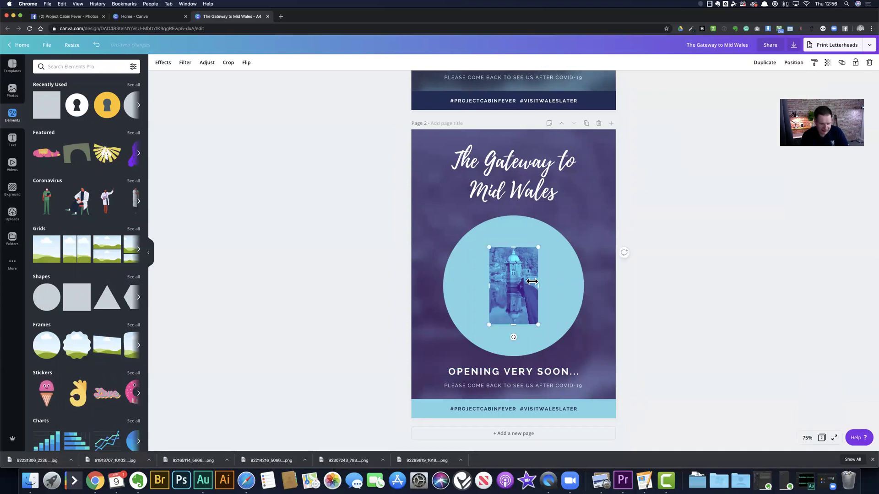
key(Delete)
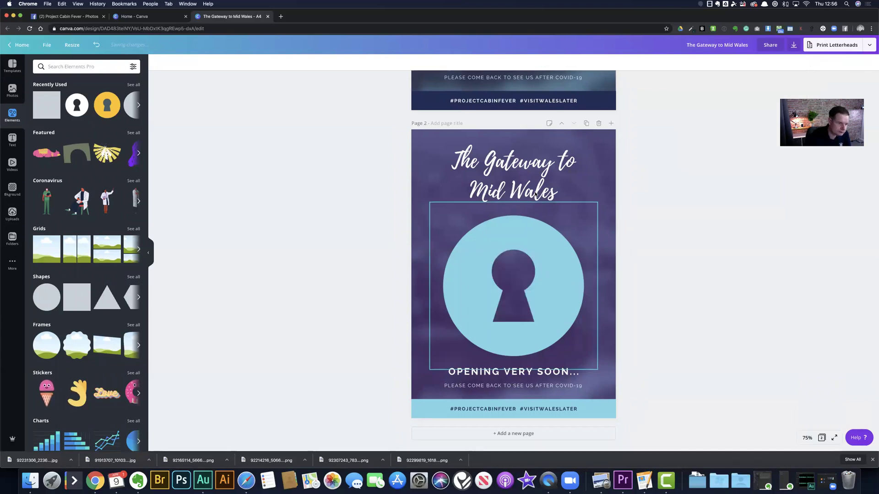
Step: Search the photo library for "brecon beacons" and add the portrait photo of the stony path leading to the hilltop to page 2
click(12, 90)
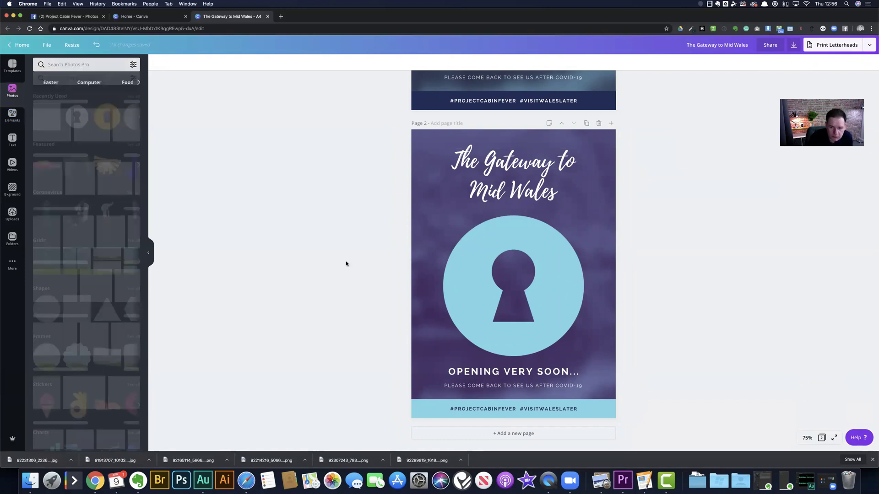
click(100, 67)
text(brecon)
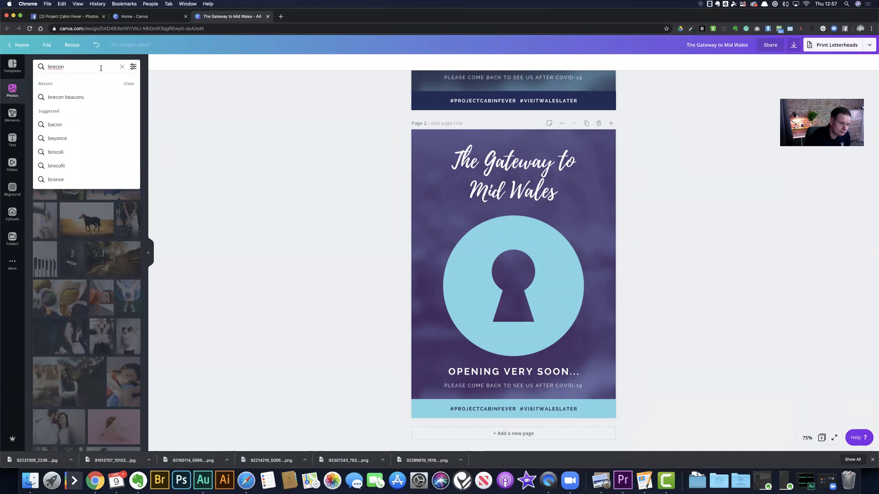
click(58, 97)
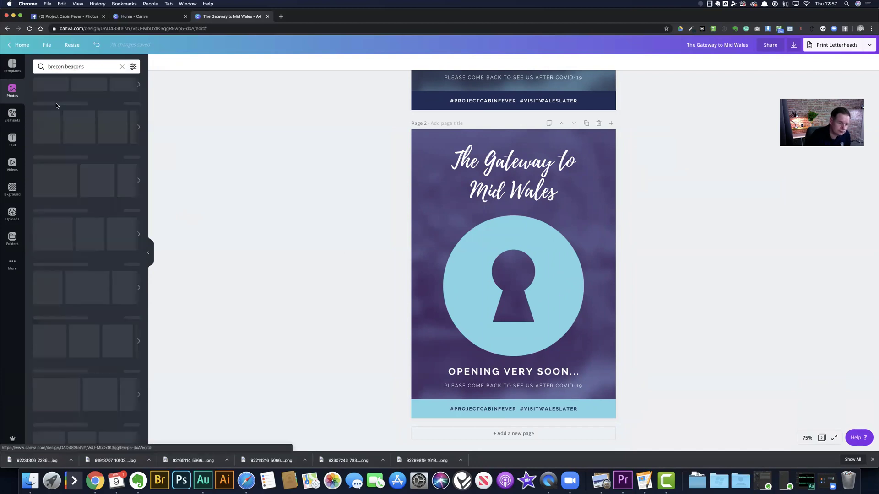
scroll(71, 281, down, 5)
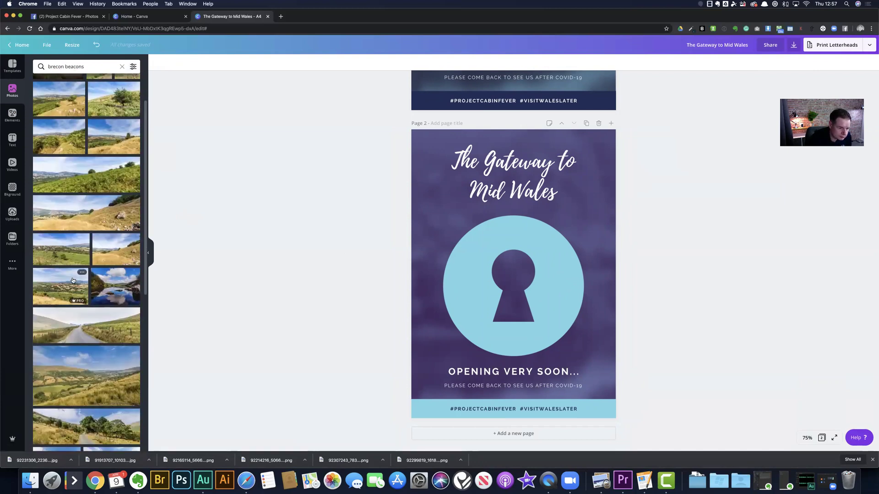
scroll(73, 280, down, 4)
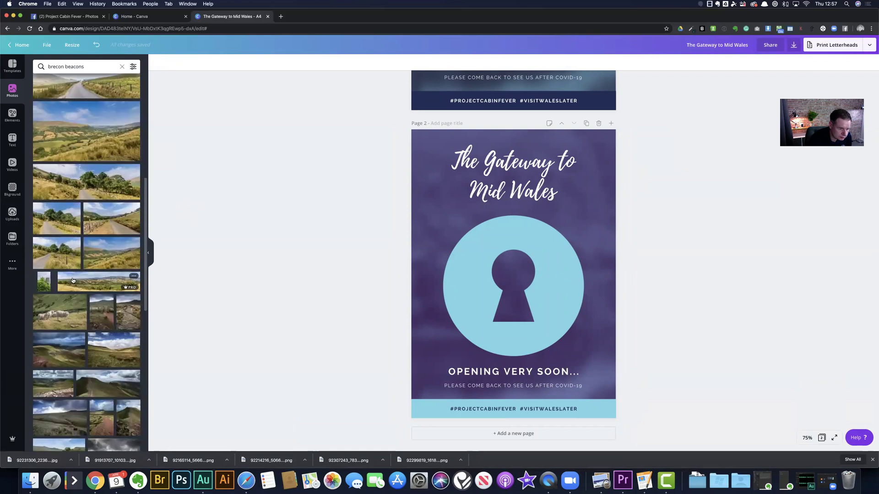
mouse_move(82, 261)
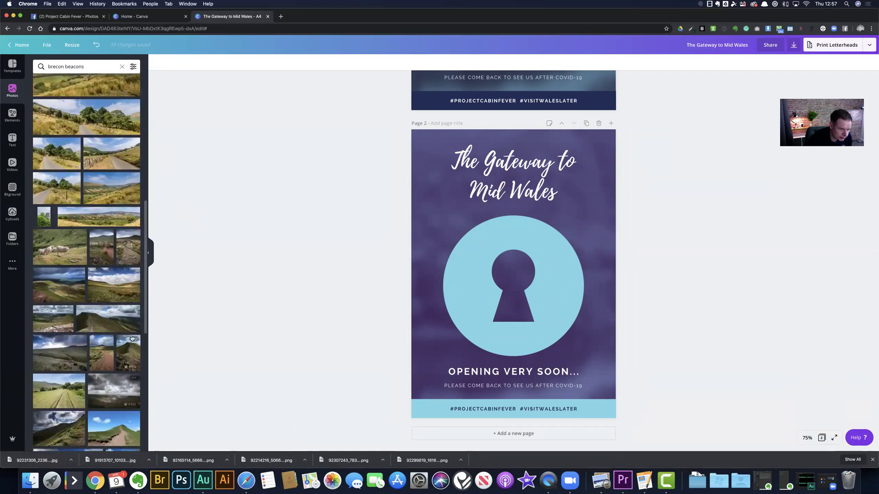
scroll(131, 359, down, 1)
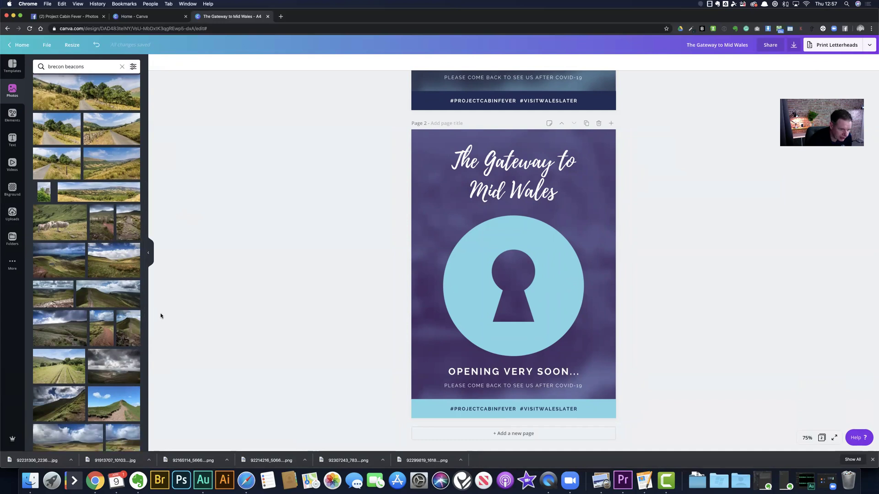
click(127, 326)
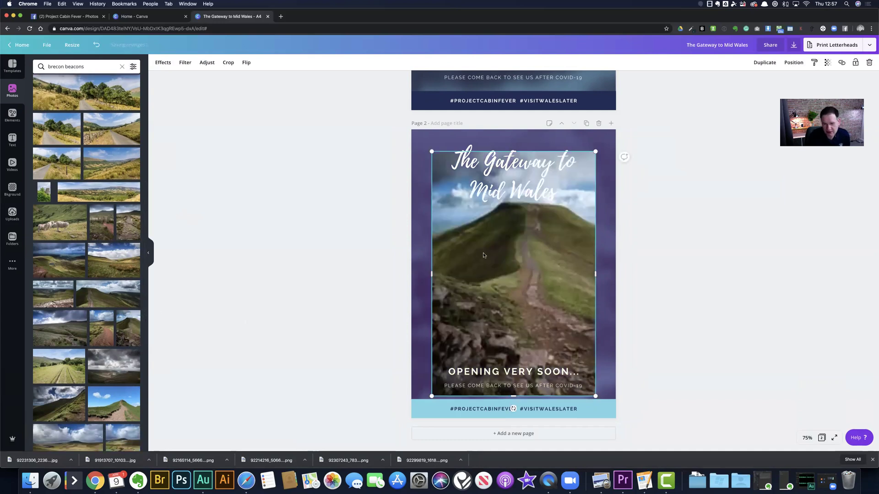
Step: Shrink the hill path photo until it just covers the keyhole opening and centre it over the light blue circle
drag(595, 155, 541, 232)
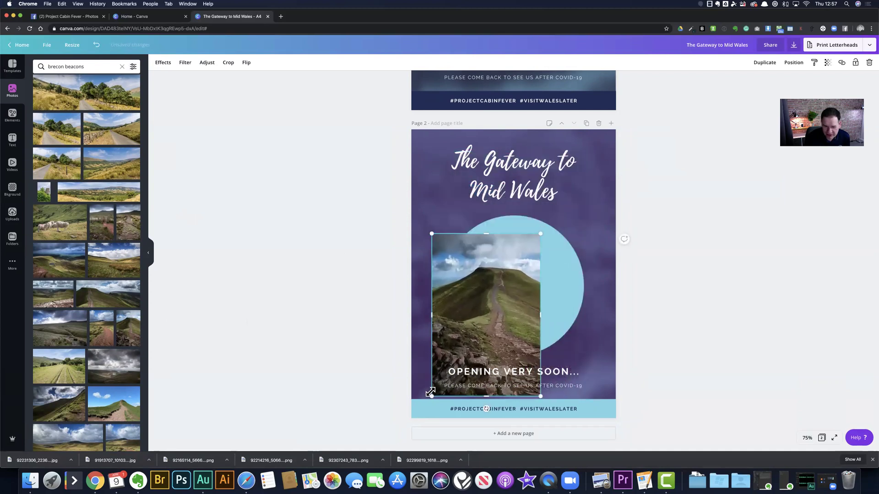
drag(431, 394, 473, 336)
drag(503, 284, 511, 294)
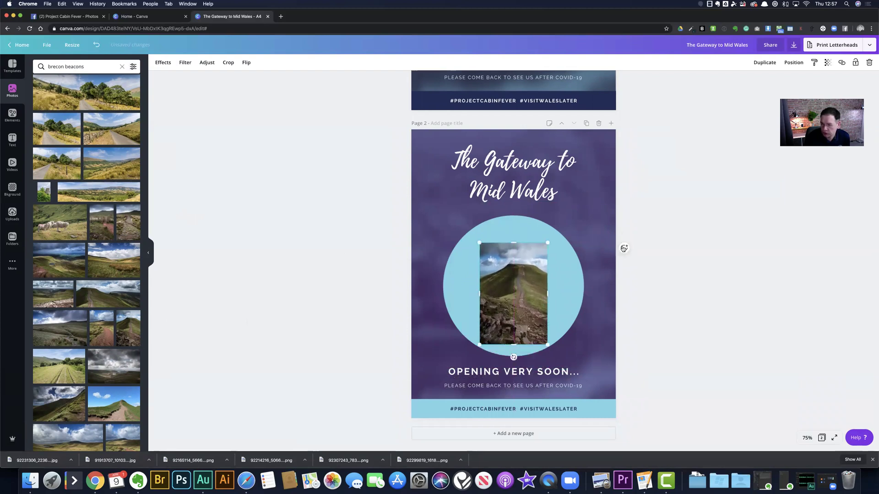
Step: Send the hill photo behind the keyhole circle to check its fit and bring it back in front
click(794, 63)
click(772, 84)
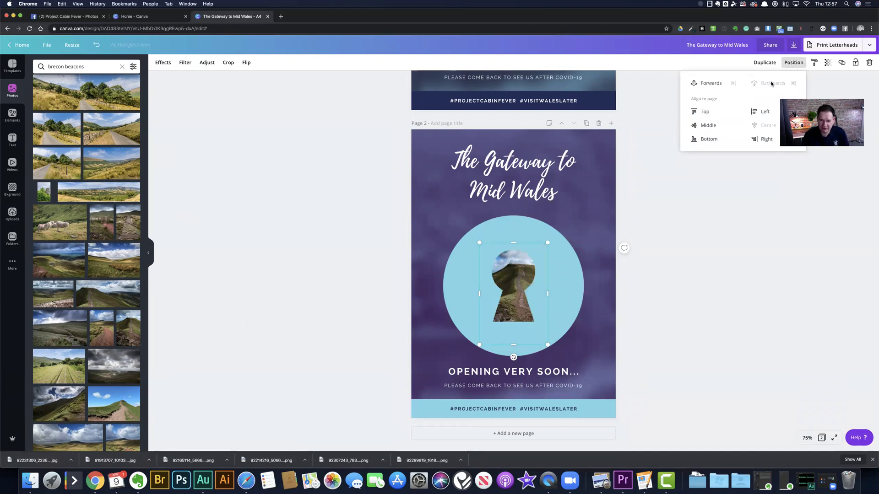
click(716, 84)
click(714, 334)
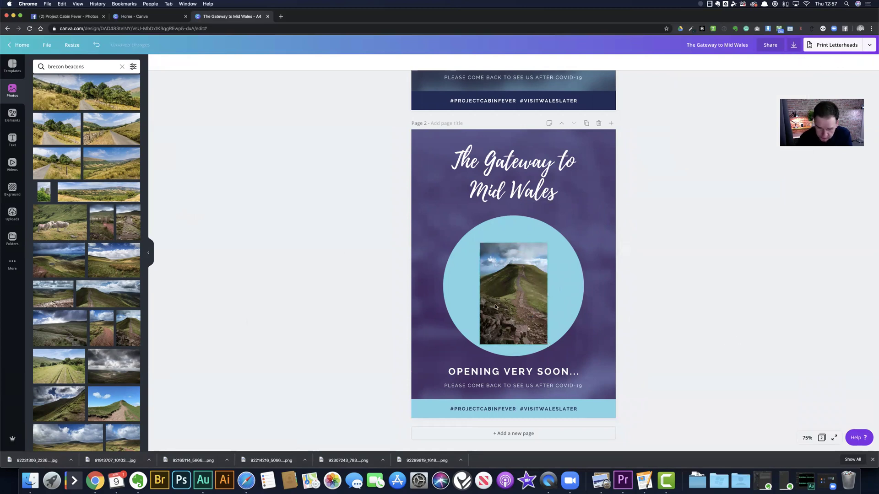
Step: Give the hill photo the Violet duotone effect and lighten its highlights colour to #edceff
click(526, 283)
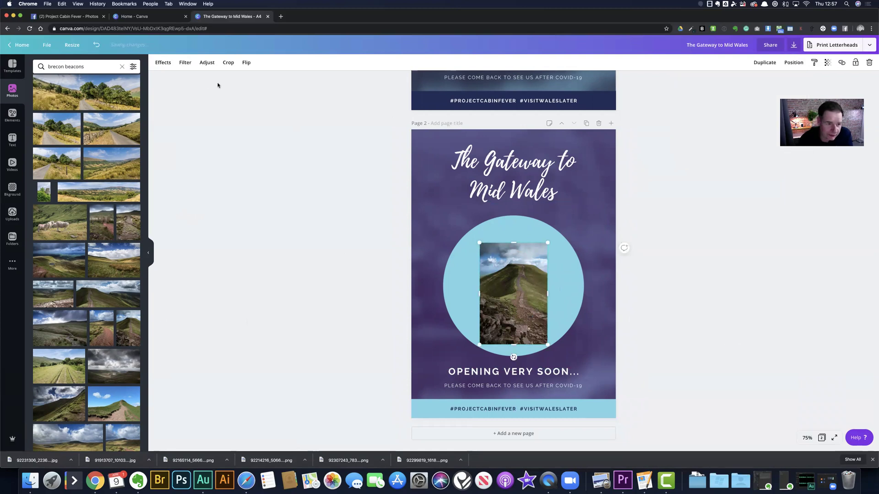
click(163, 63)
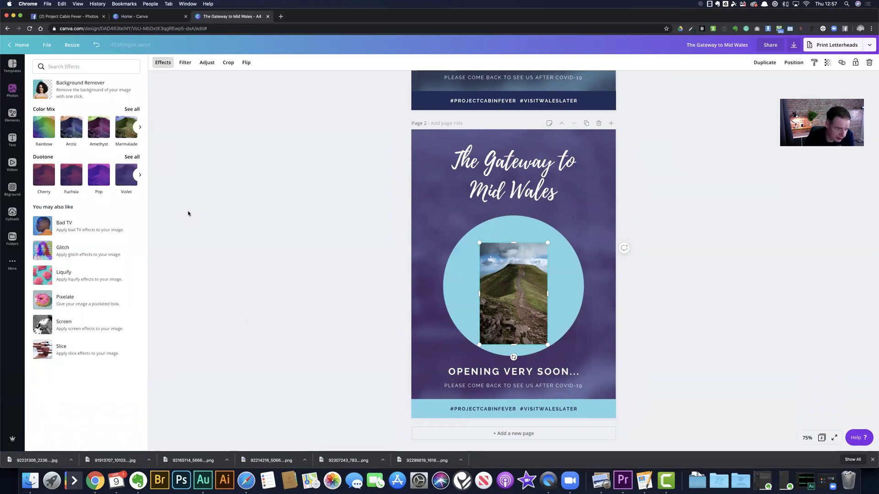
click(124, 174)
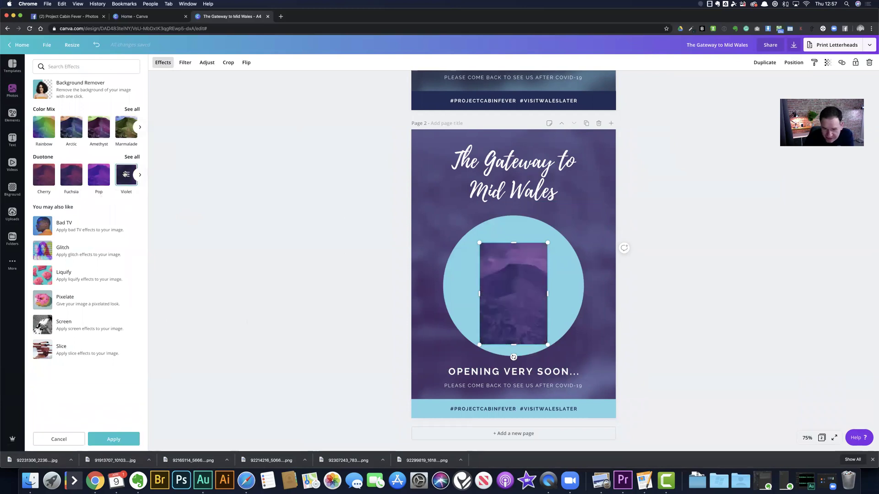
click(126, 175)
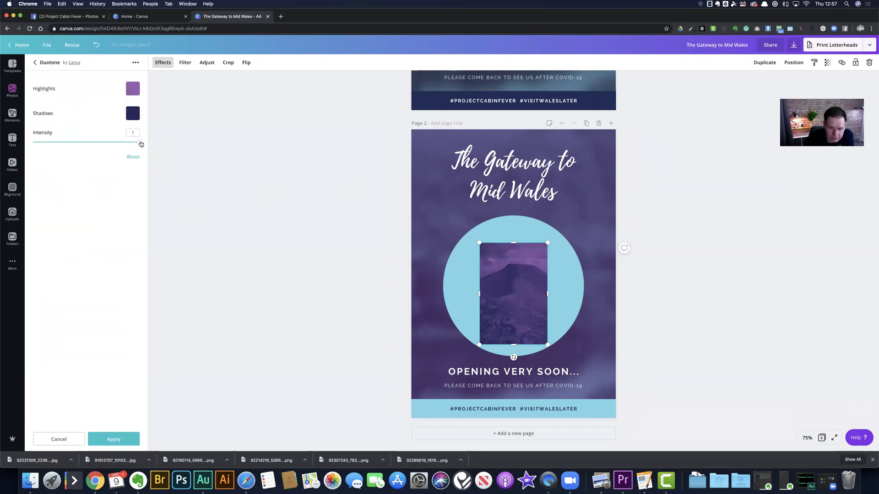
click(132, 90)
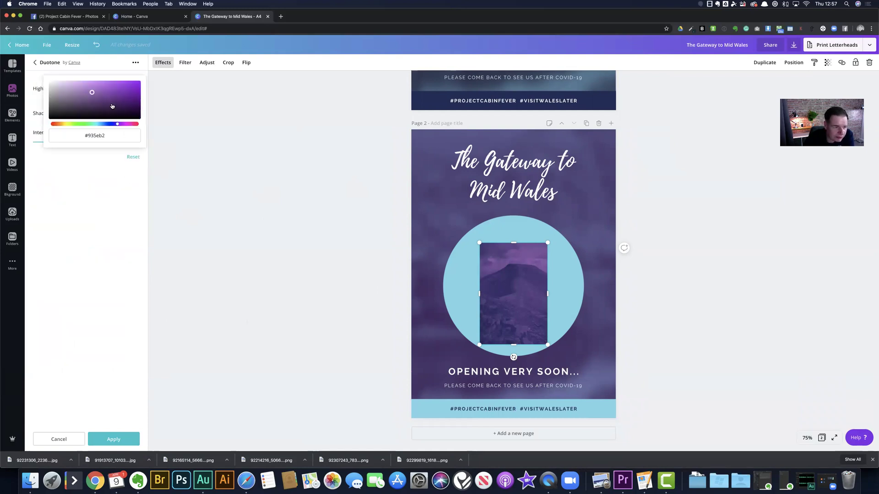
click(85, 85)
drag(84, 84, 66, 83)
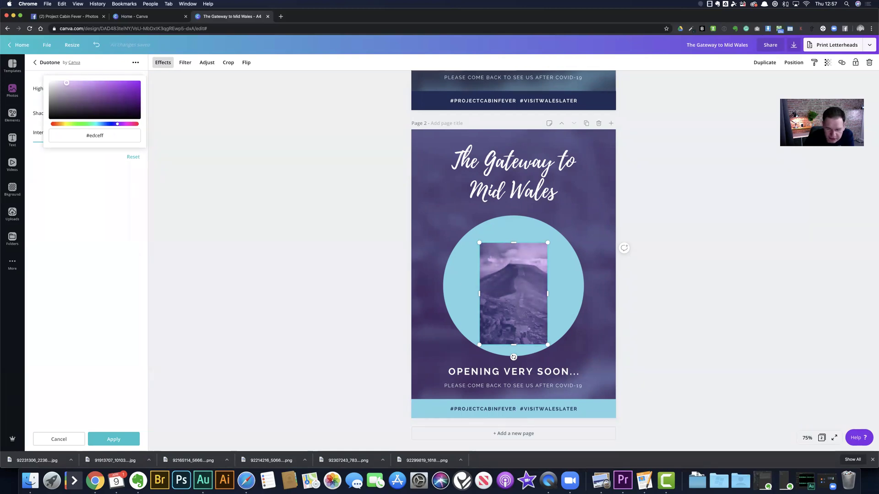
click(130, 228)
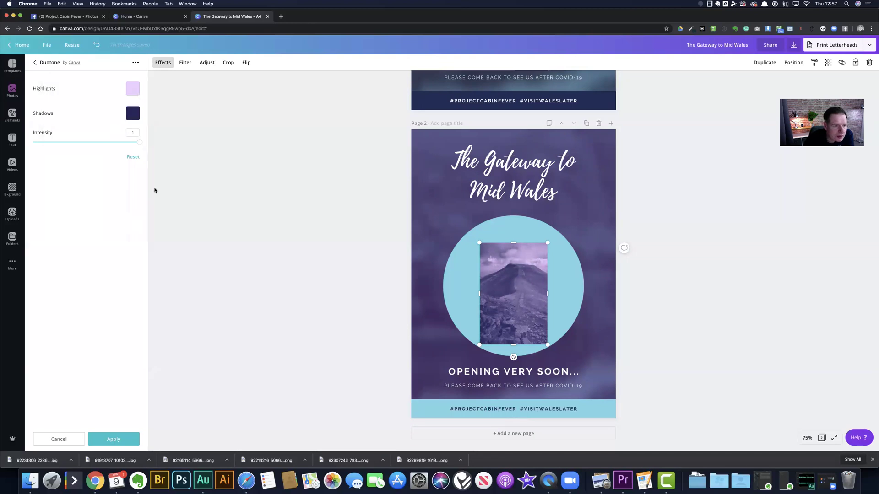
Step: Adjust the hill photo to contrast 54, saturation 18, X-Process -1 and brightness 6
click(207, 62)
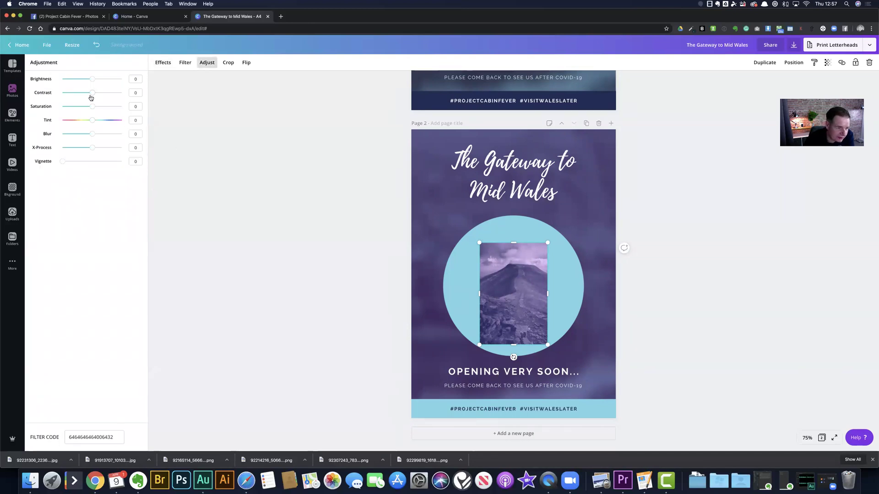
drag(92, 94, 110, 93)
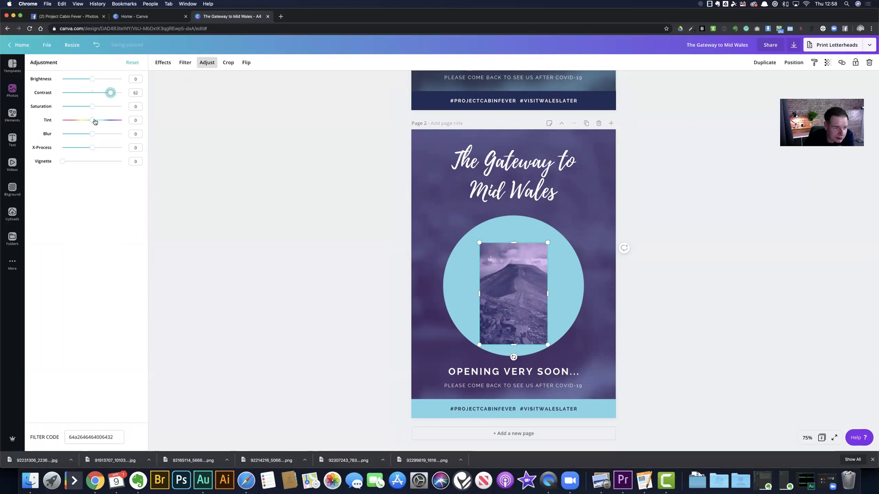
drag(111, 94, 98, 108)
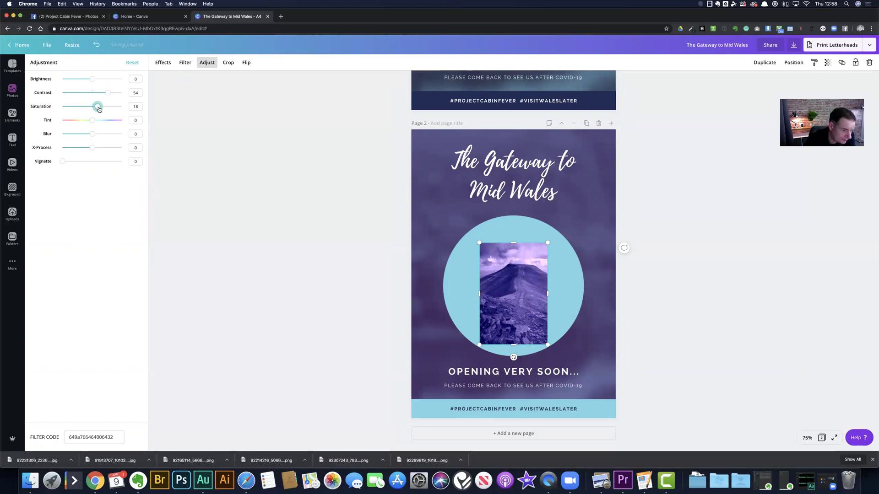
mouse_move(91, 149)
mouse_down()
mouse_move(101, 149)
mouse_move(92, 148)
mouse_up()
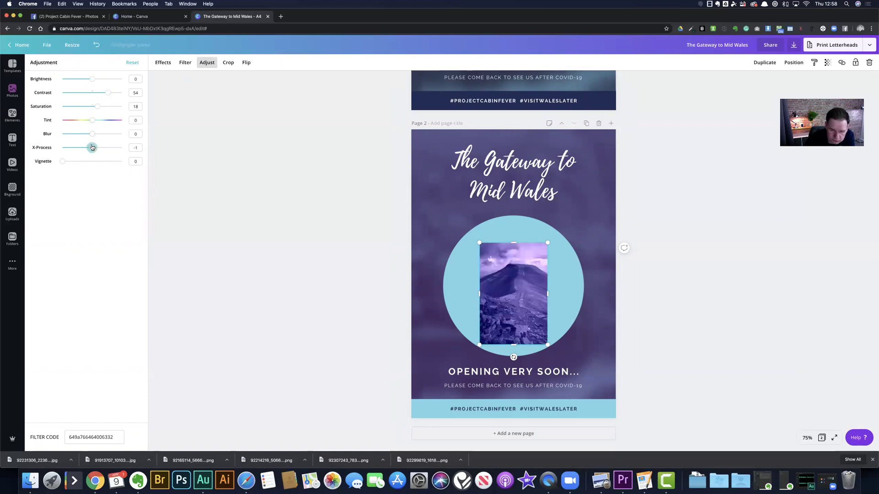
drag(94, 79, 93, 80)
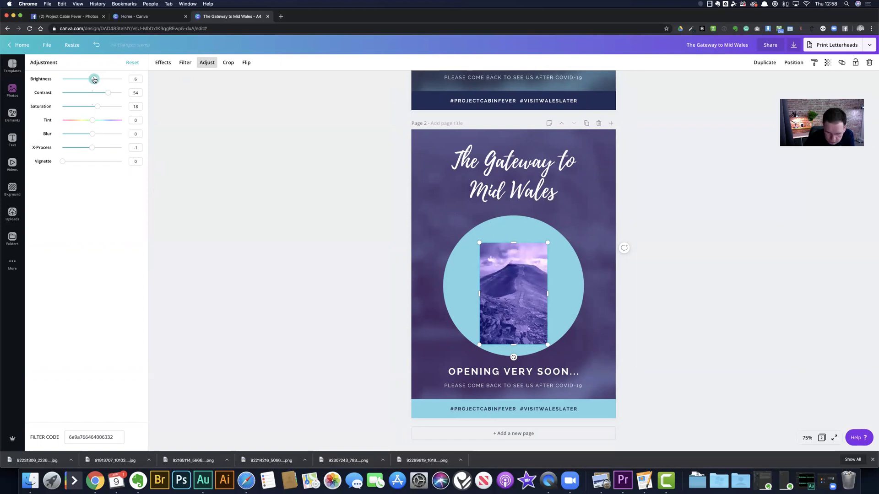
click(265, 157)
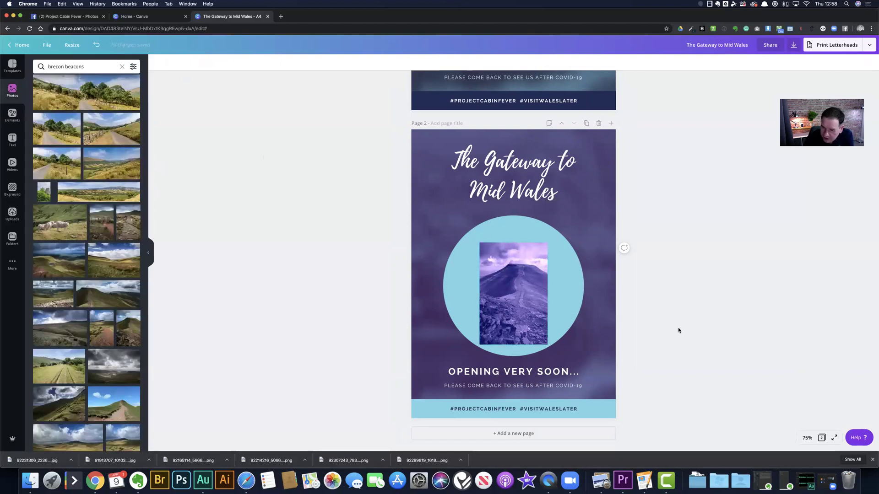
Step: Send the purple hill photo behind the light blue circle so it fills only the keyhole opening
click(531, 272)
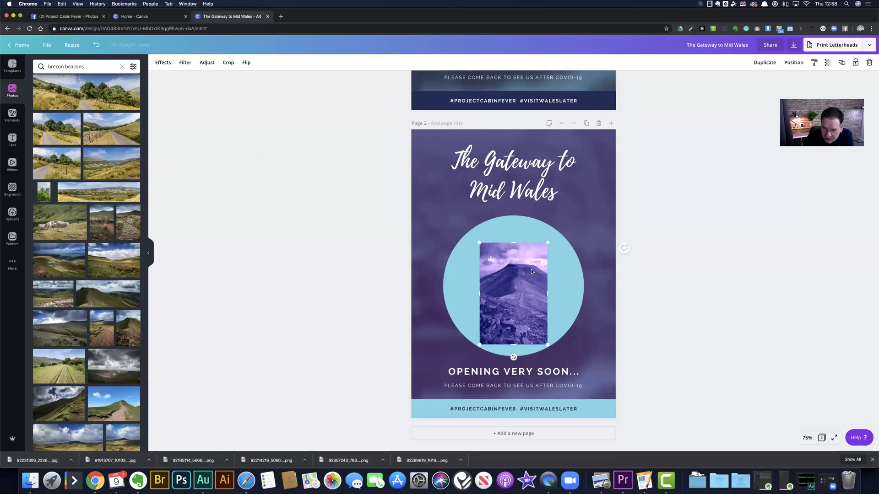
click(796, 65)
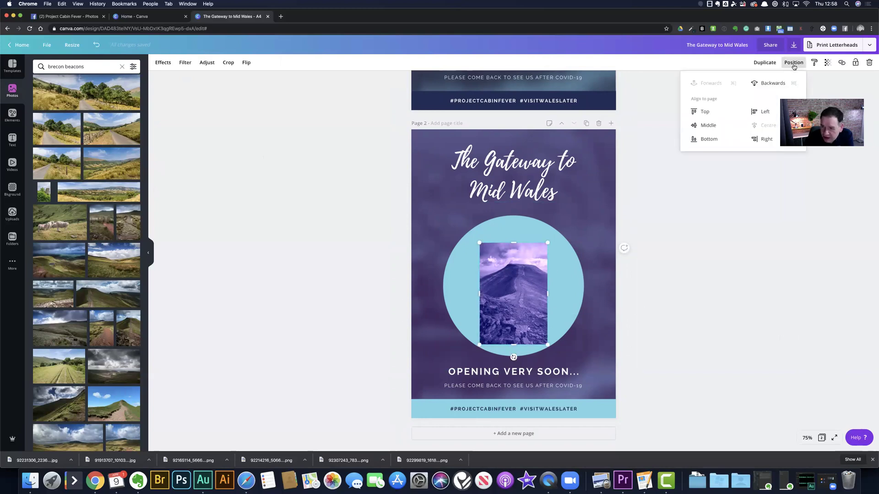
click(777, 83)
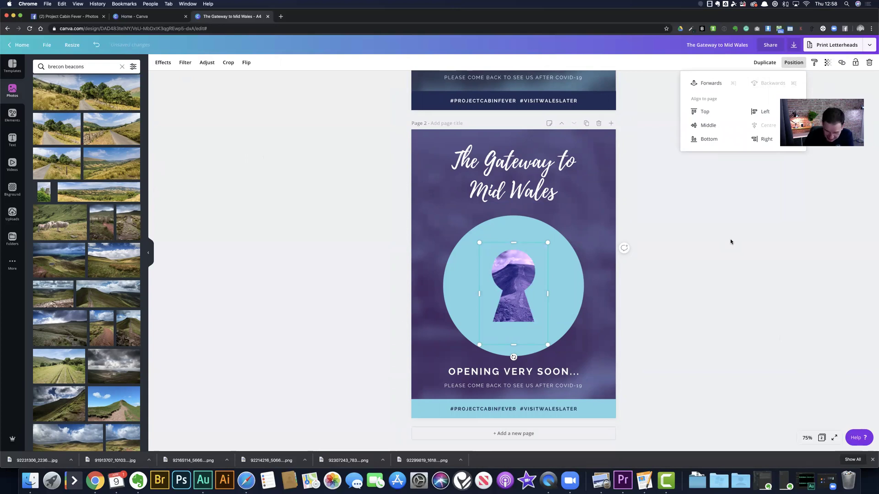
click(714, 270)
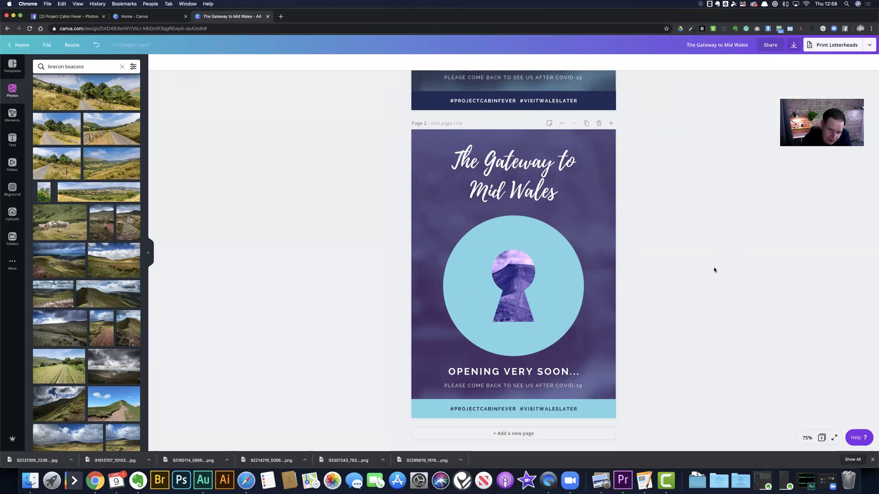
Step: Replace page 2's purple background with the Brecon Beacons photo of a dark-clouded valley, covering the page behind the keyhole circle
click(595, 201)
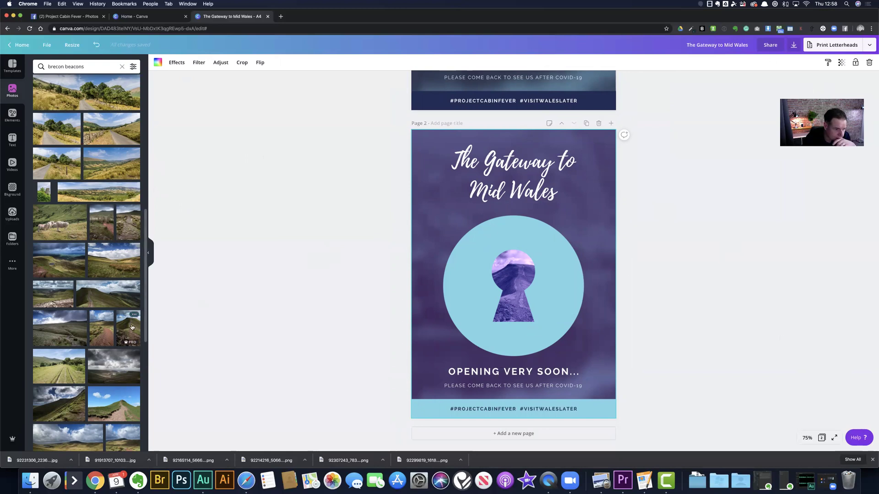
click(51, 260)
drag(494, 287, 461, 357)
drag(559, 294, 845, 100)
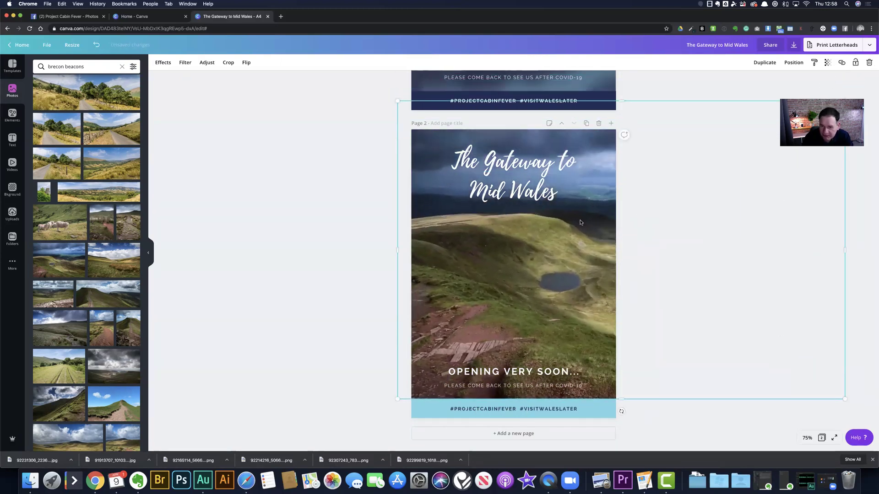
drag(397, 400, 364, 421)
click(233, 200)
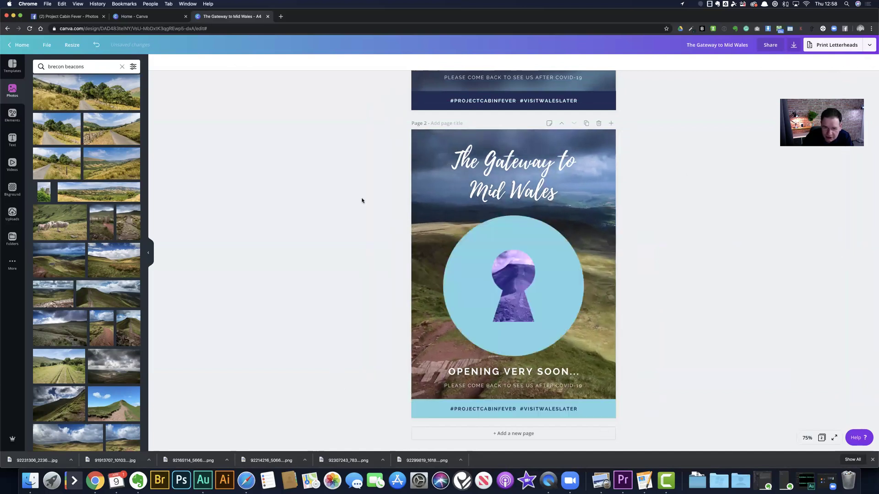
Step: Apply the Violet duotone effect to page 2's valley background photo
click(613, 226)
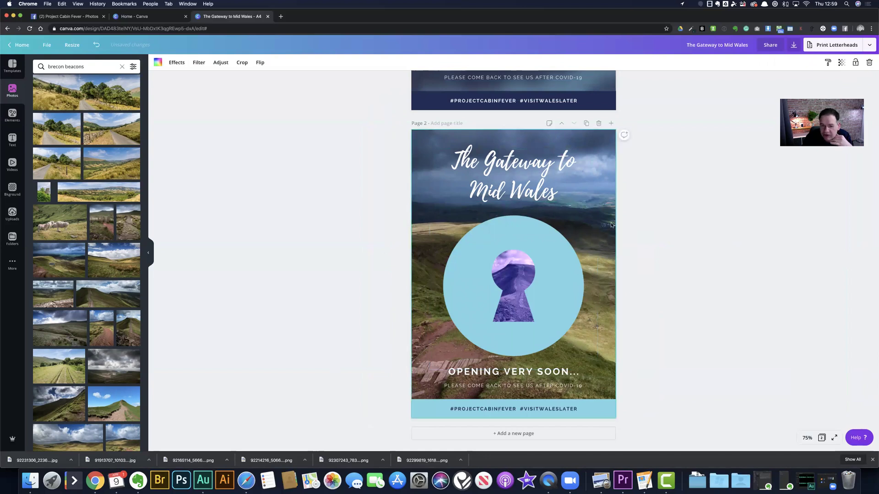
click(178, 63)
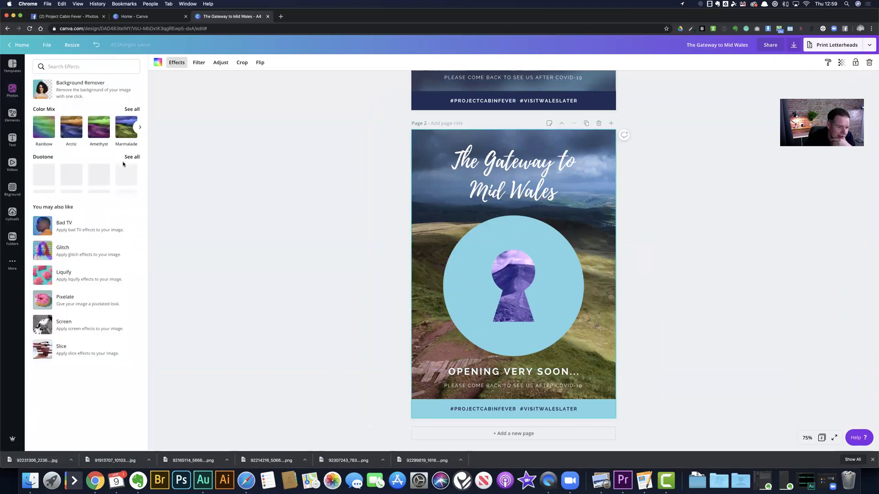
click(124, 174)
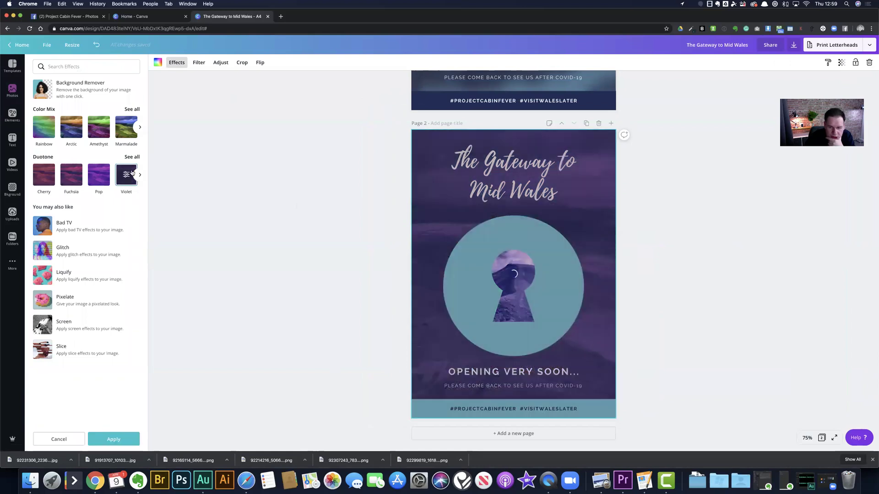
click(259, 138)
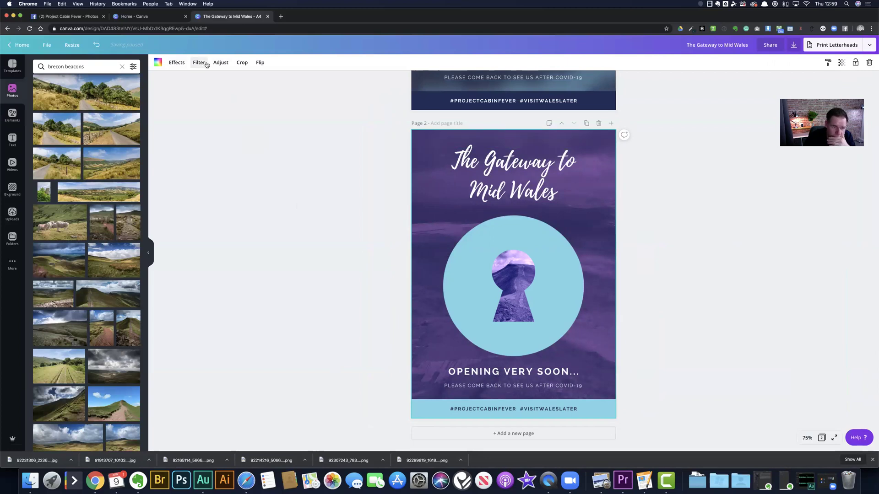
Step: Set the blur of page 2's purple background photo to 6
click(207, 64)
click(220, 63)
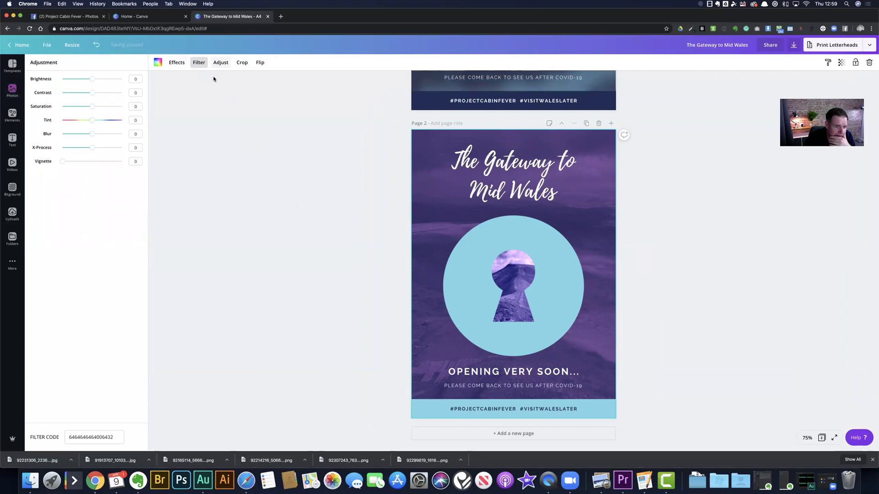
click(96, 136)
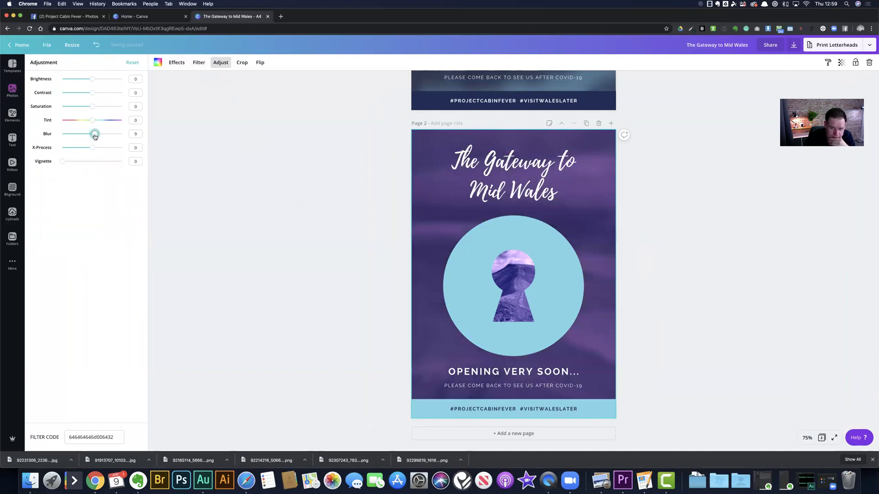
click(137, 133)
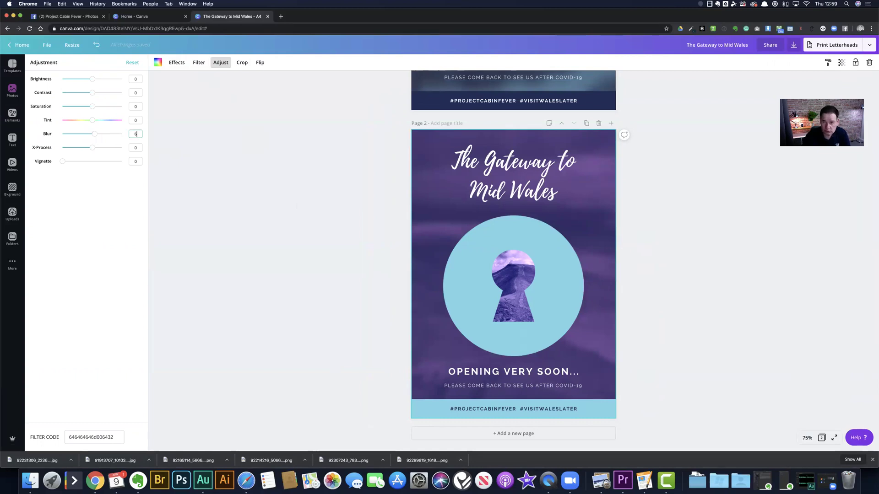
click(238, 157)
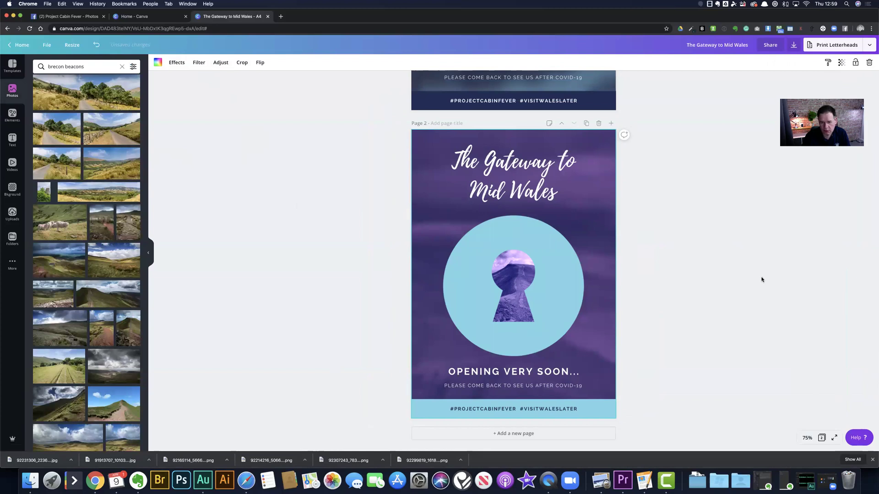
Step: Compare the page 1 and page 2 cover designs, checking their backgrounds, keyhole circles and text
scroll(711, 297, up, 6)
scroll(711, 298, down, 2)
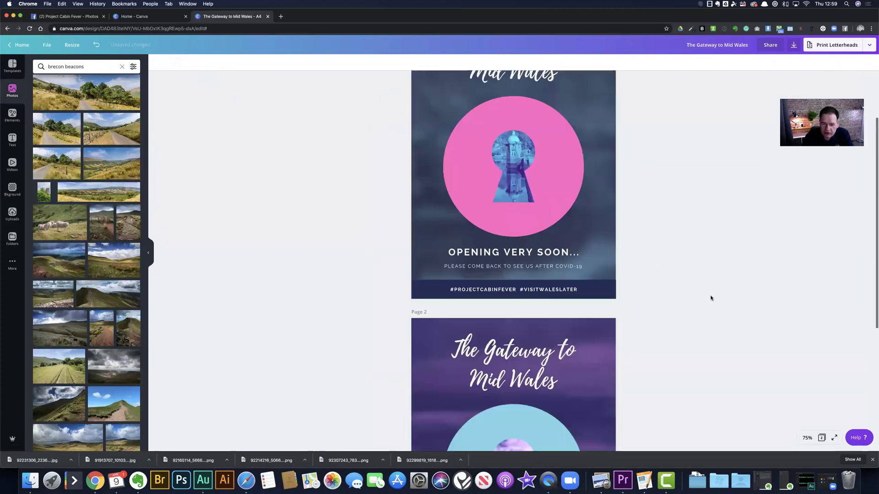
scroll(711, 298, down, 4)
scroll(711, 298, up, 2)
scroll(711, 298, down, 2)
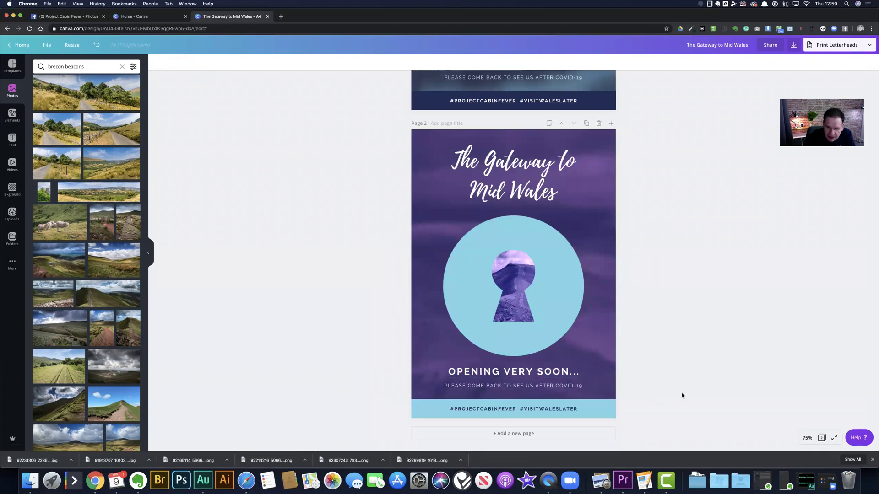
scroll(664, 380, up, 6)
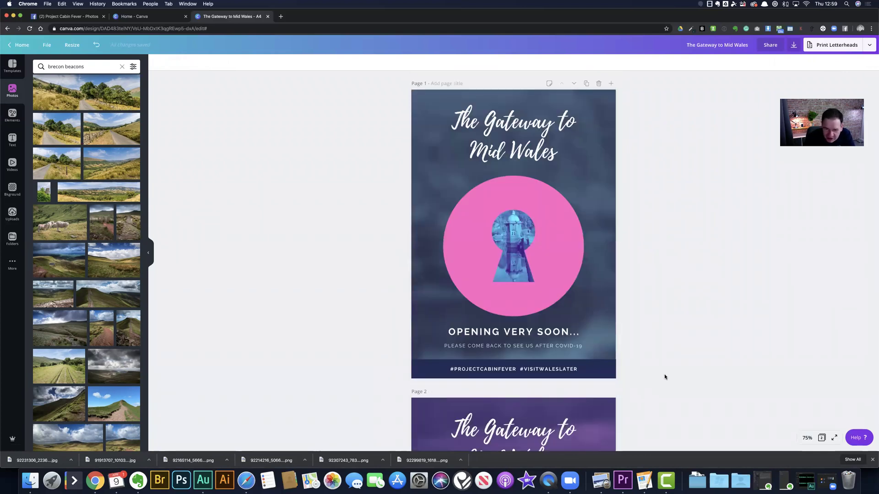
scroll(663, 378, down, 5)
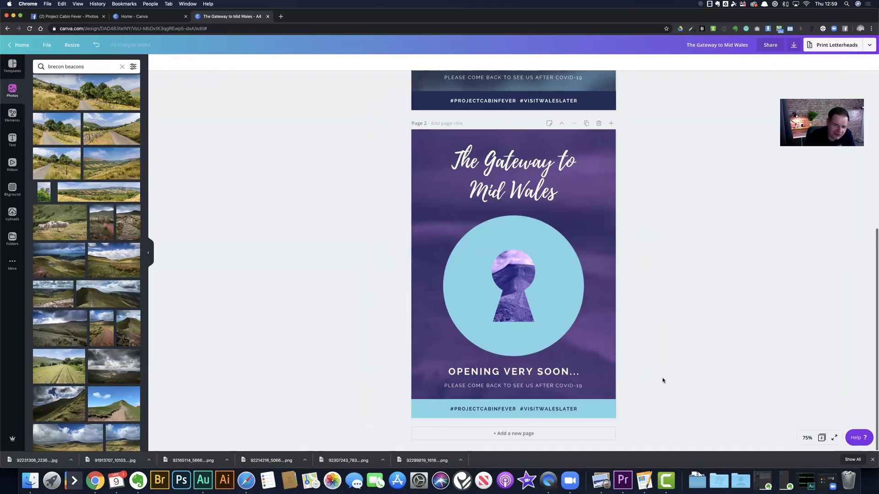